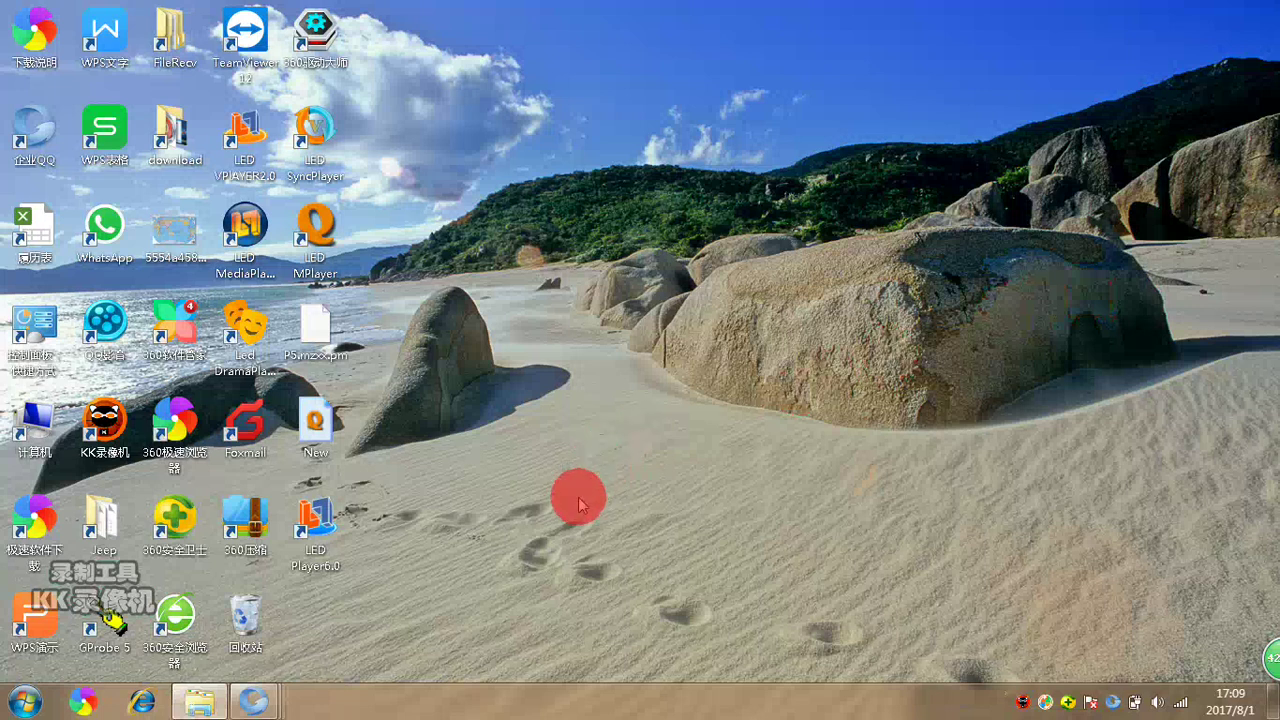
Step: Select the Text1 area and open its single-line text 'program' in the editor
click(320, 550)
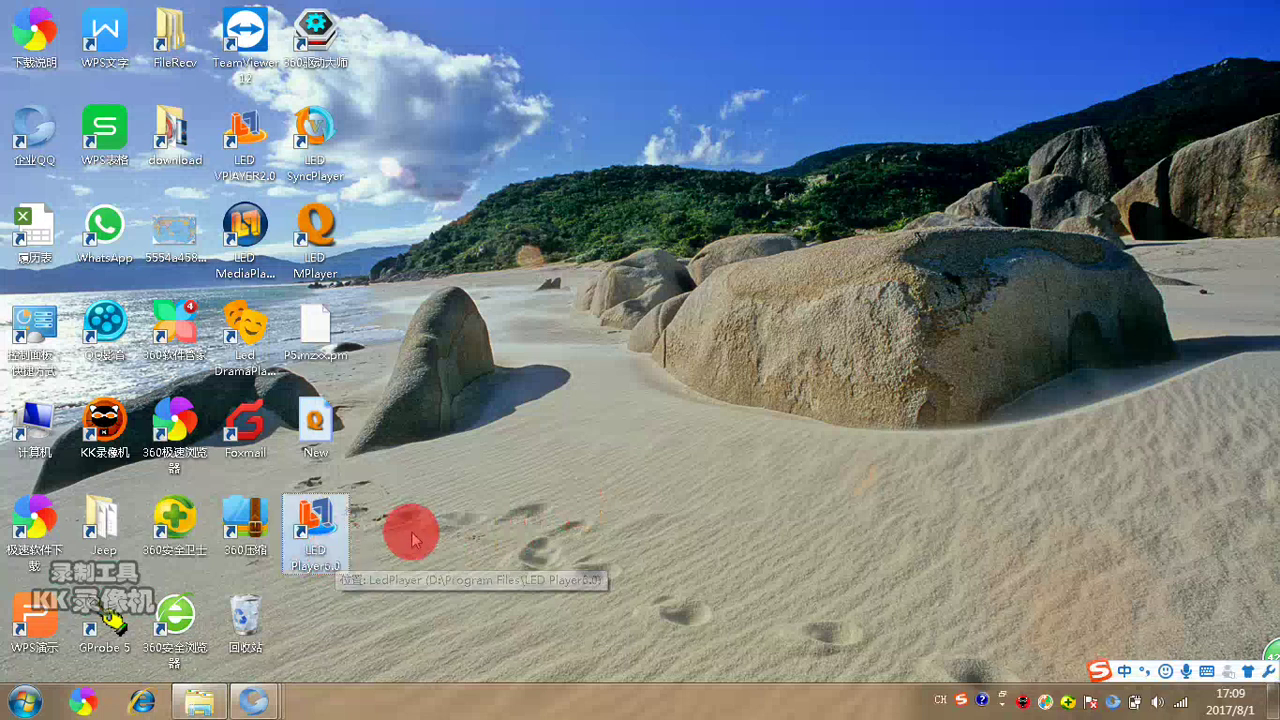
click(510, 495)
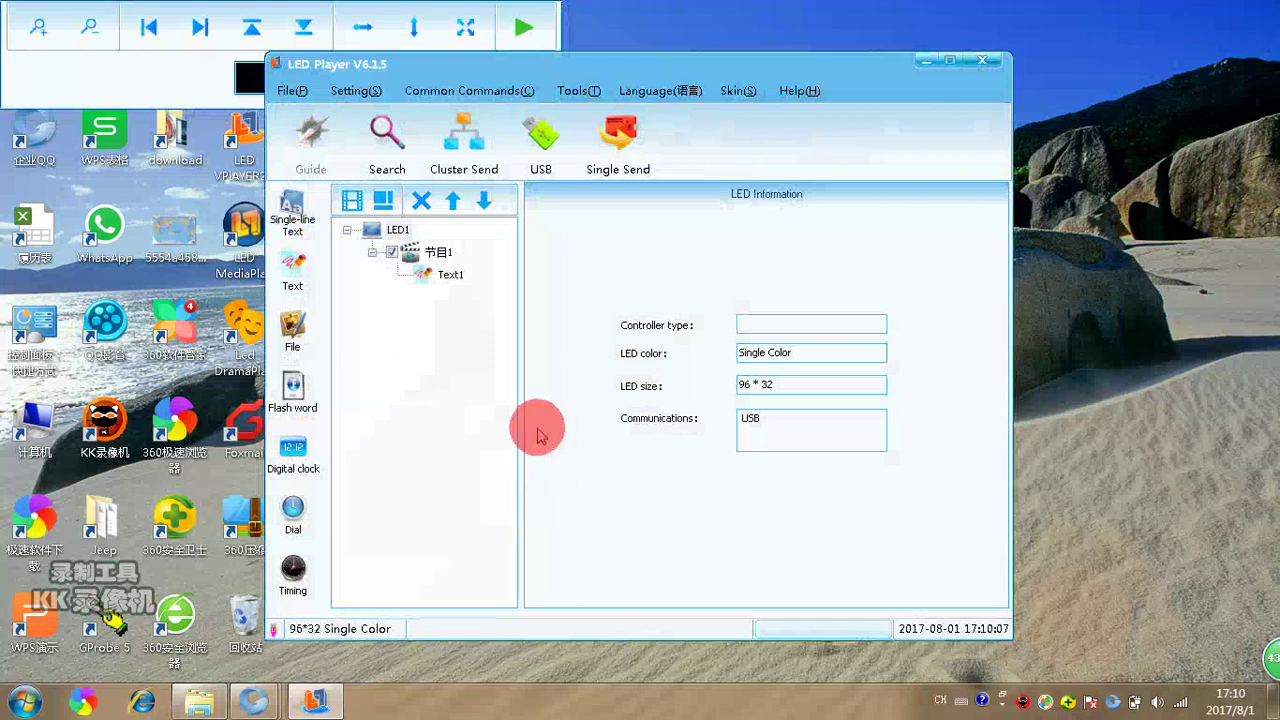
click(452, 272)
click(612, 355)
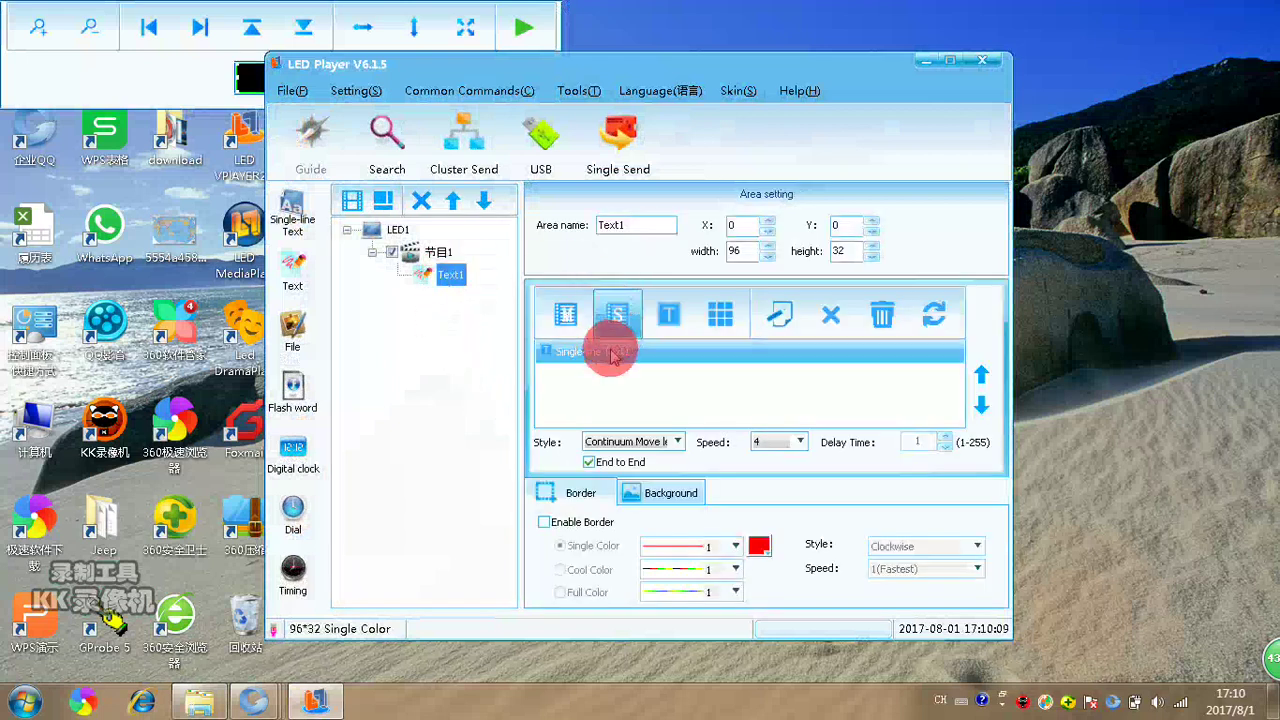
double_click(612, 355)
drag(423, 254, 248, 225)
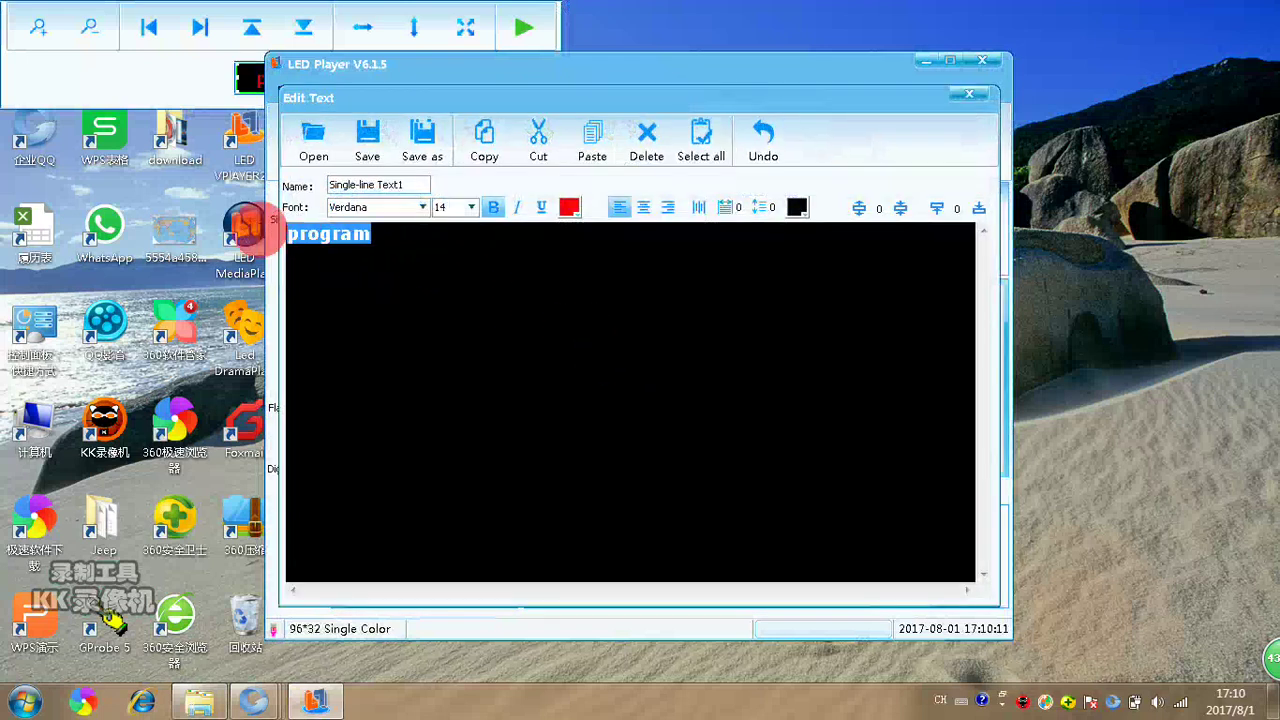
Step: Close the text editor and go to Setting > LED parameter setting
click(972, 98)
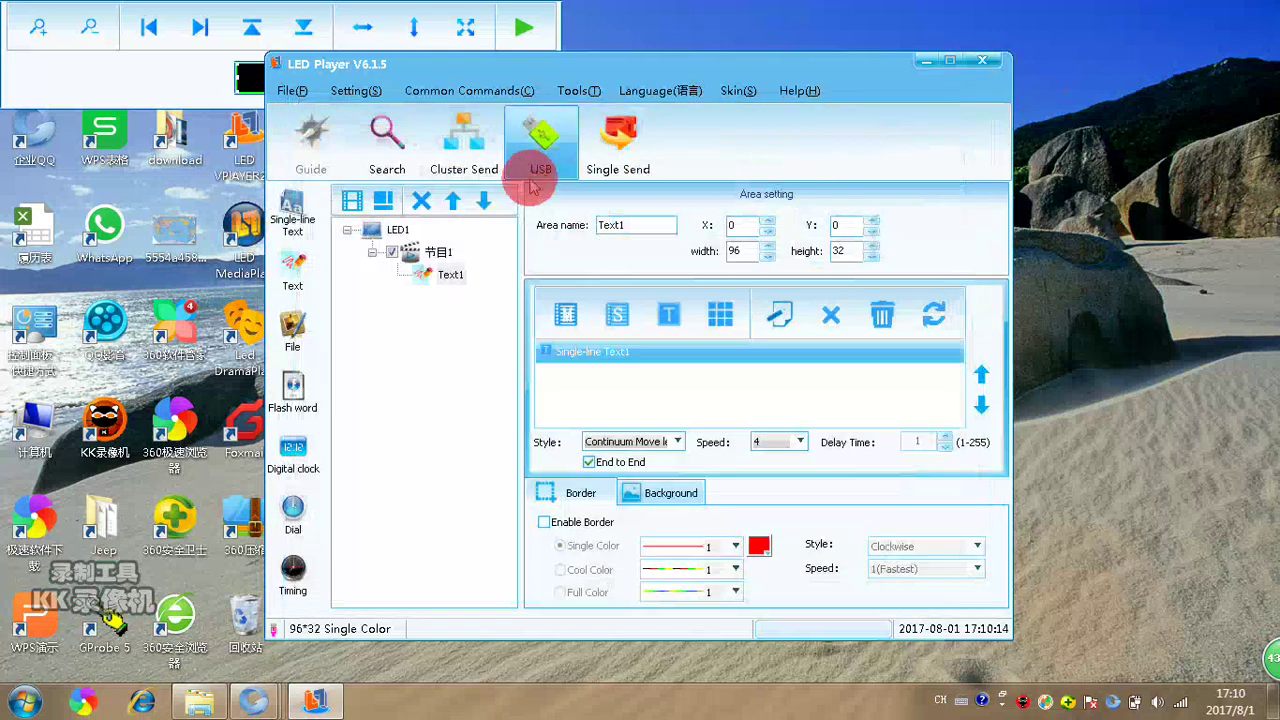
click(358, 97)
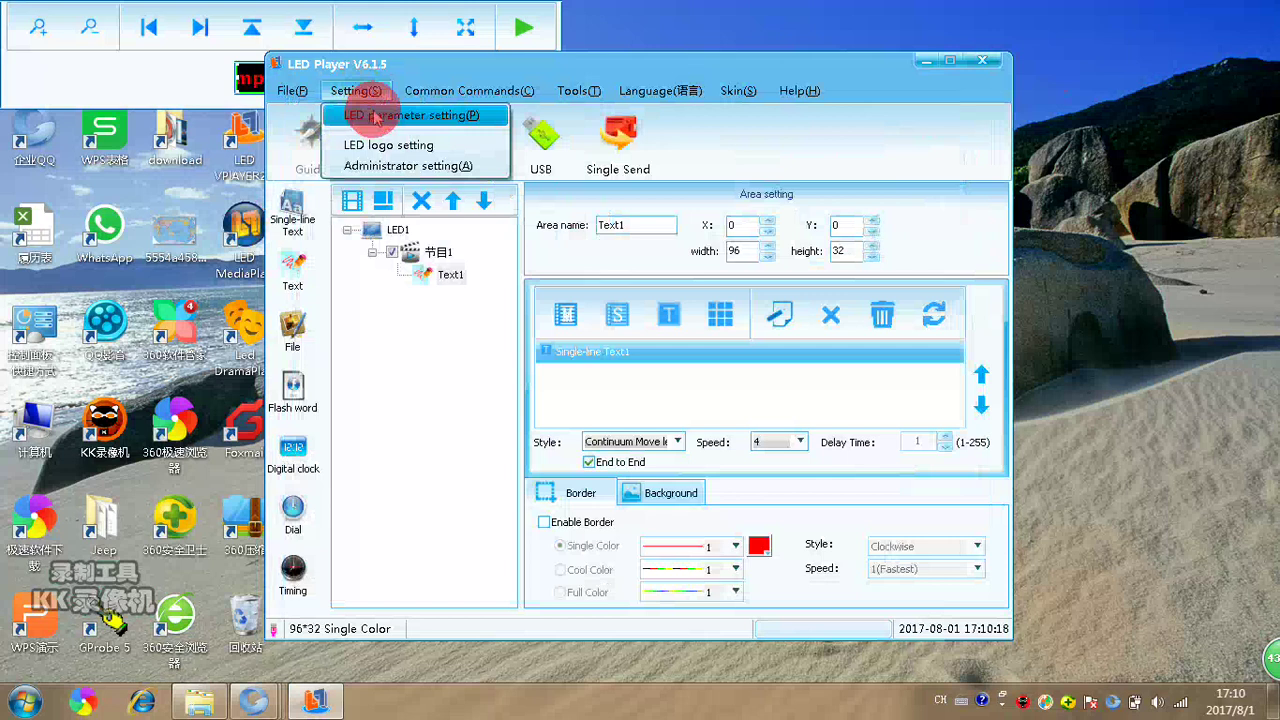
click(376, 117)
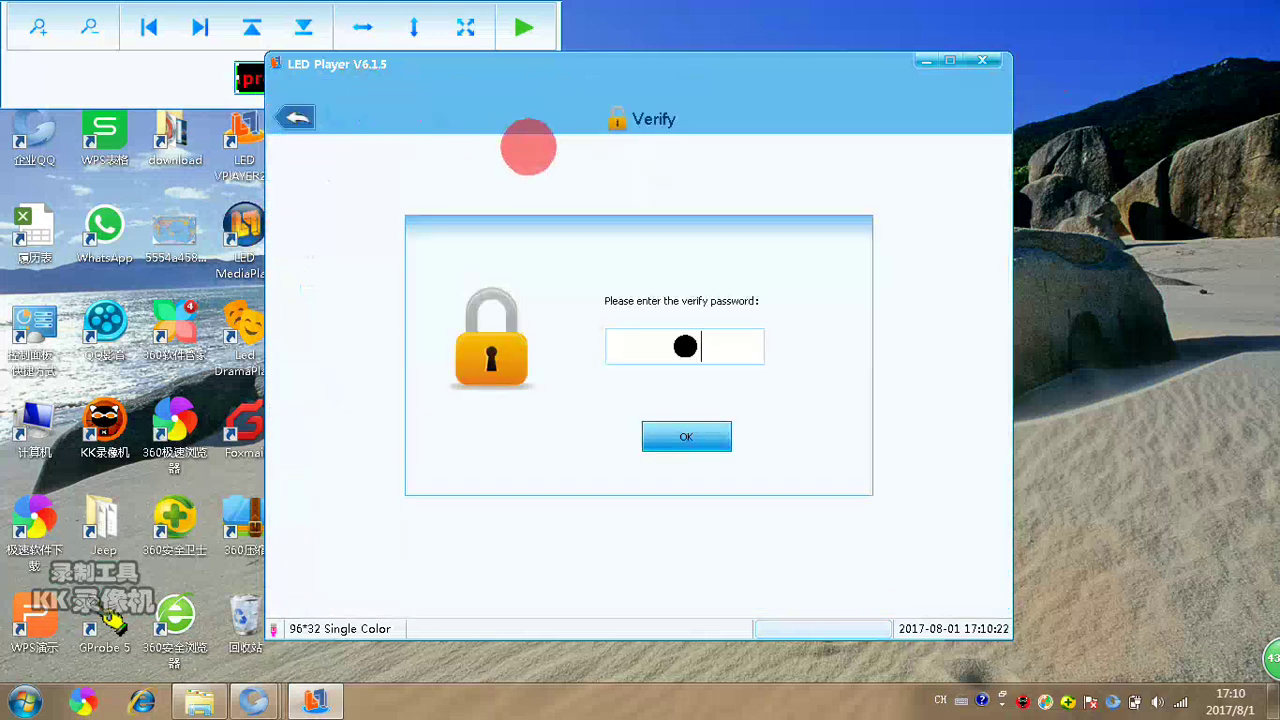
Step: Confirm the verify password, choose Network communication with Direct connection, and pass the connection test
text(8)
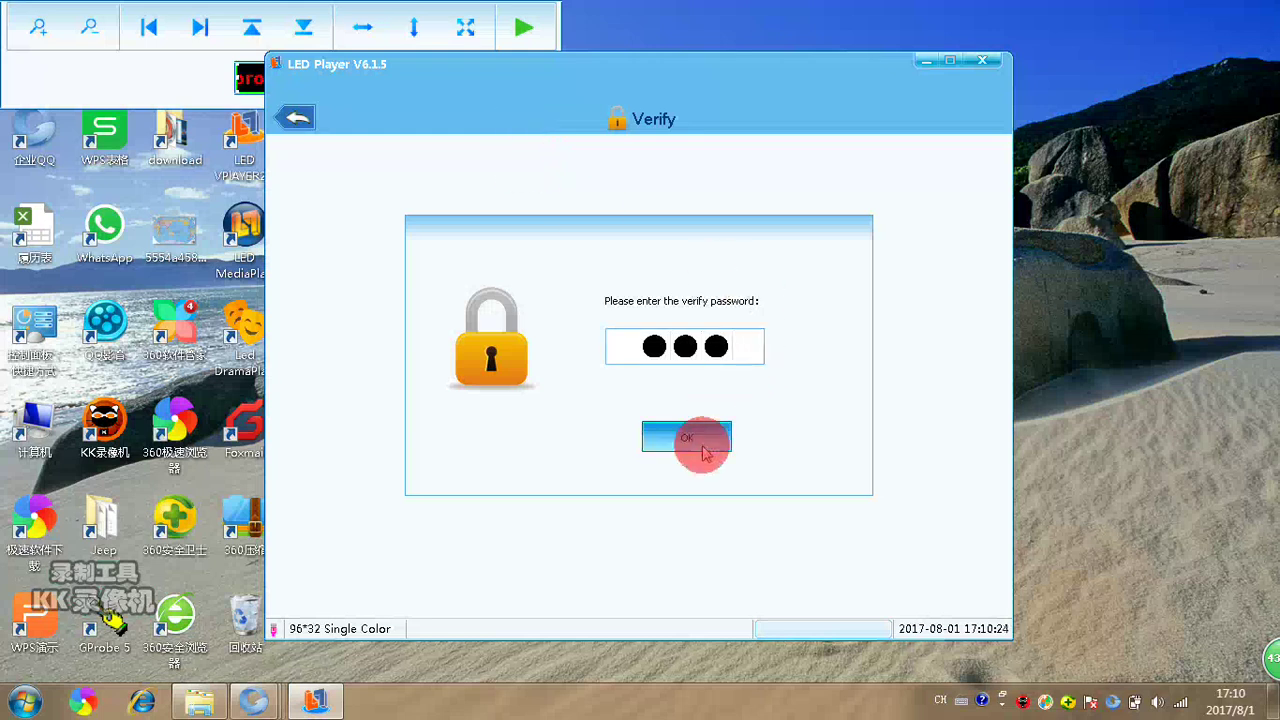
click(697, 441)
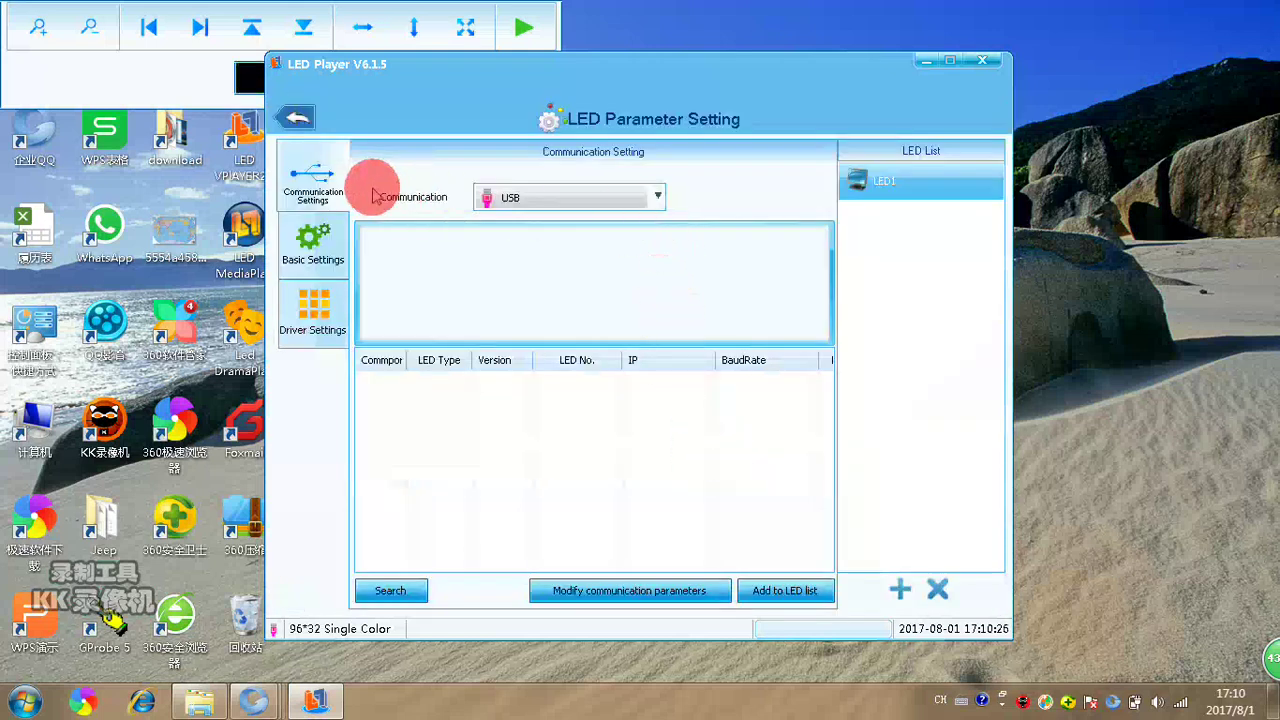
click(656, 197)
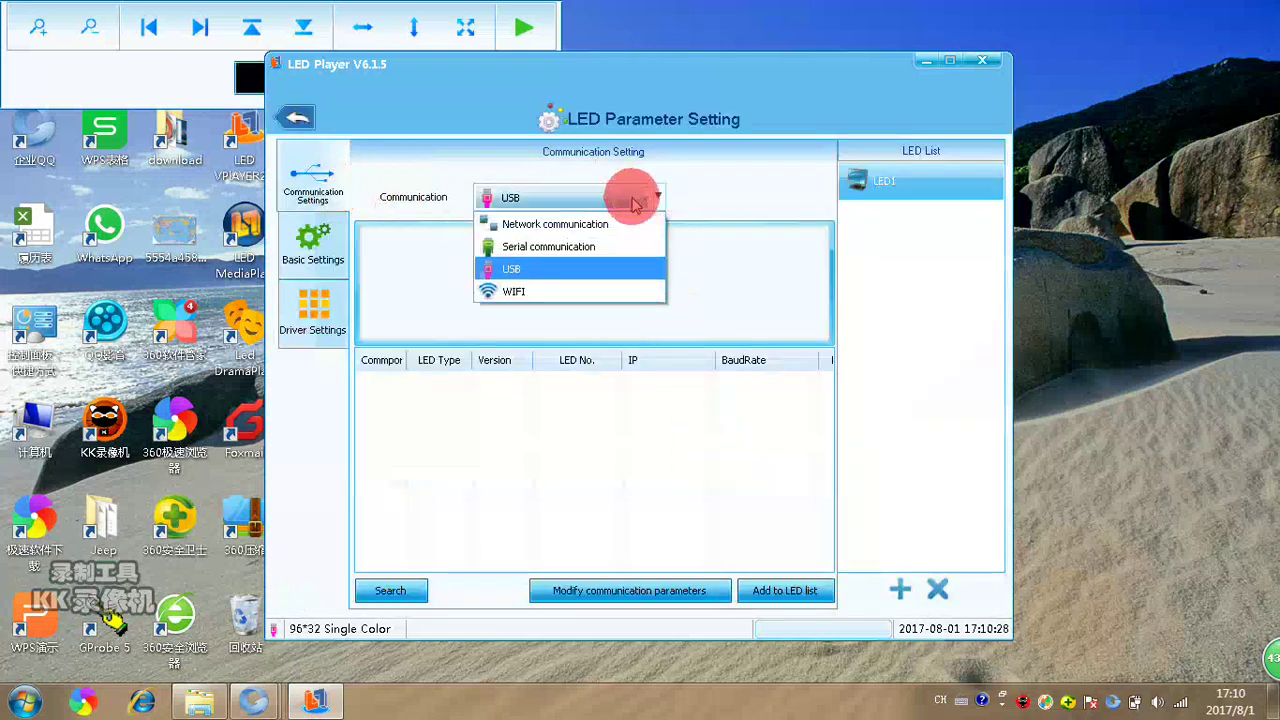
click(586, 225)
click(652, 254)
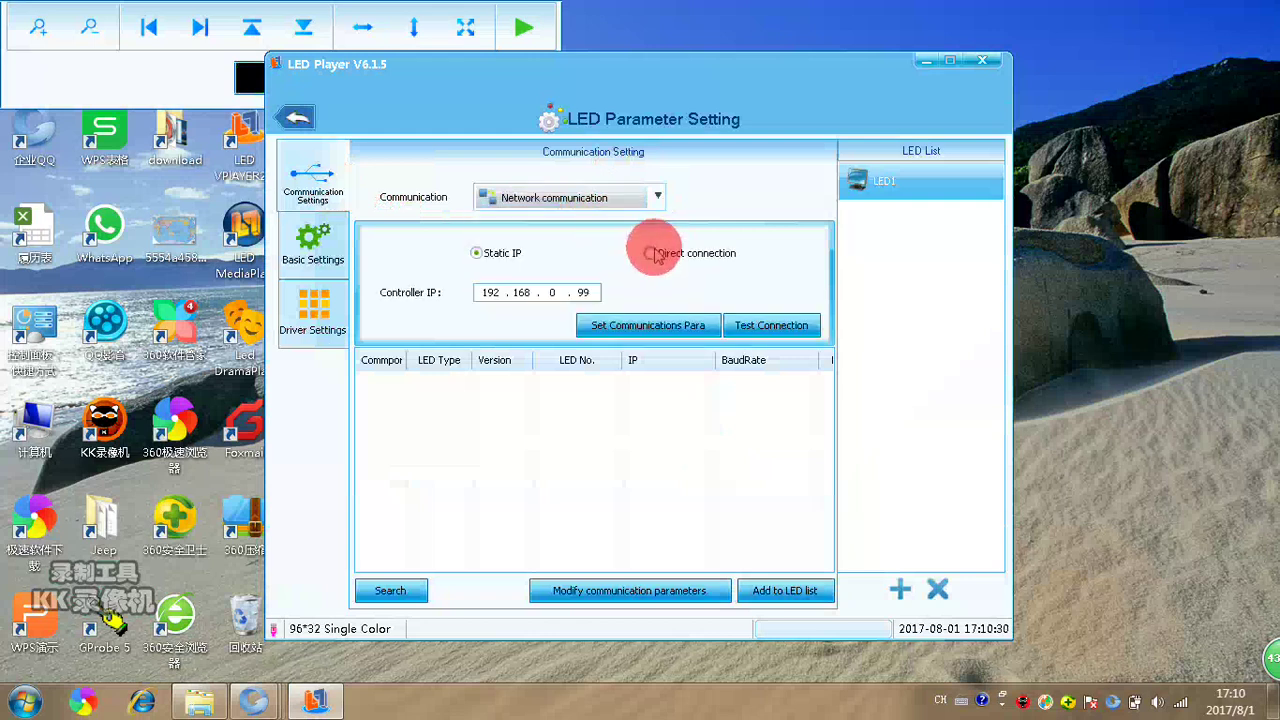
click(785, 331)
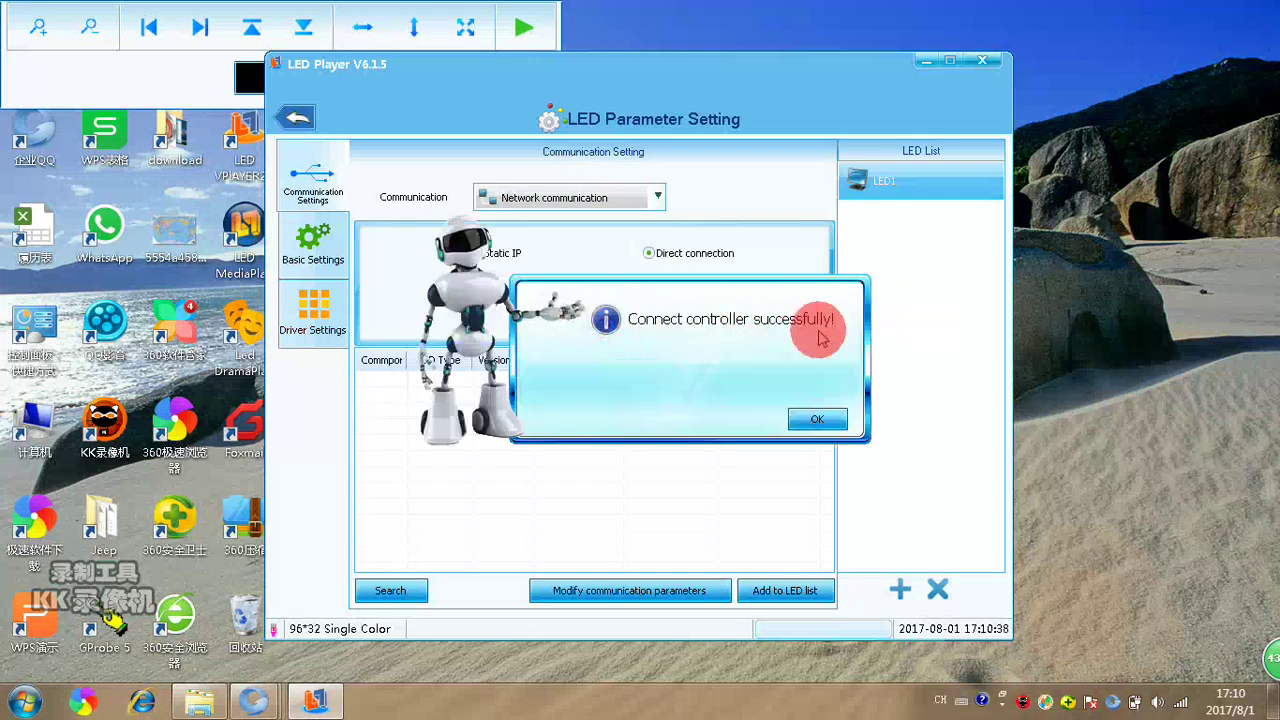
click(819, 420)
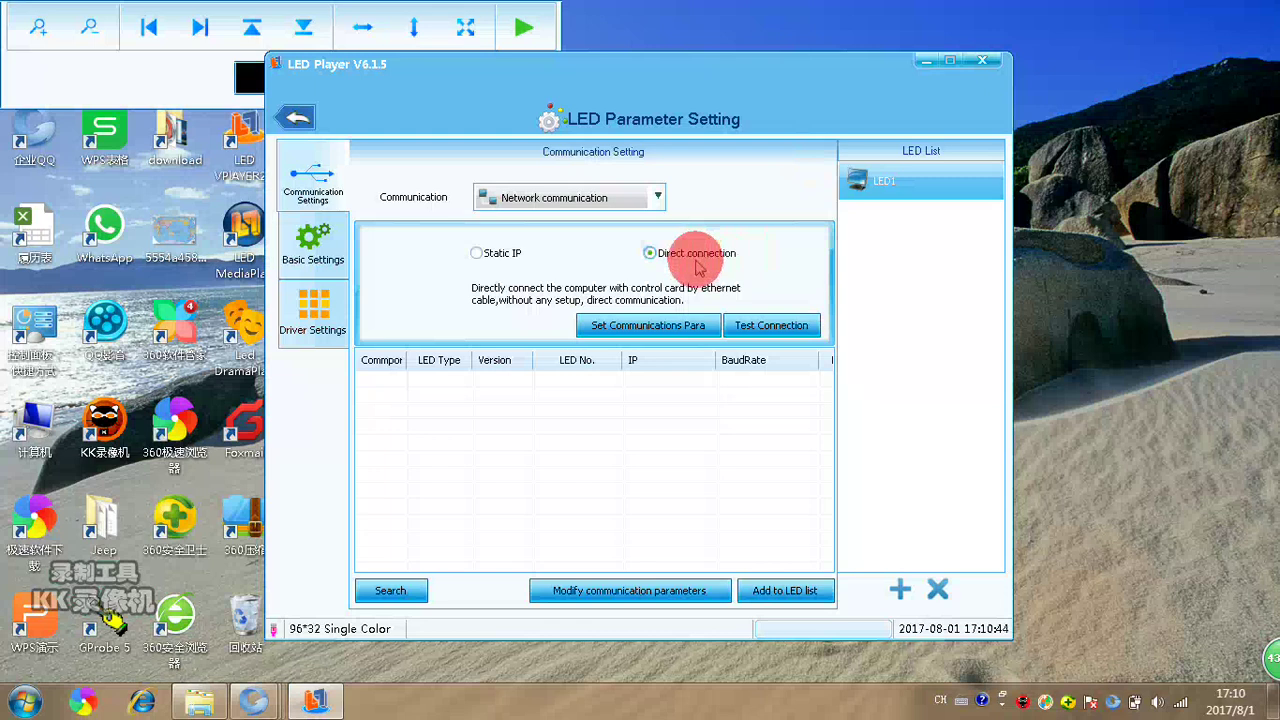
Step: In Basic Settings, keep the screen Single Color with the E series controller option off
click(330, 252)
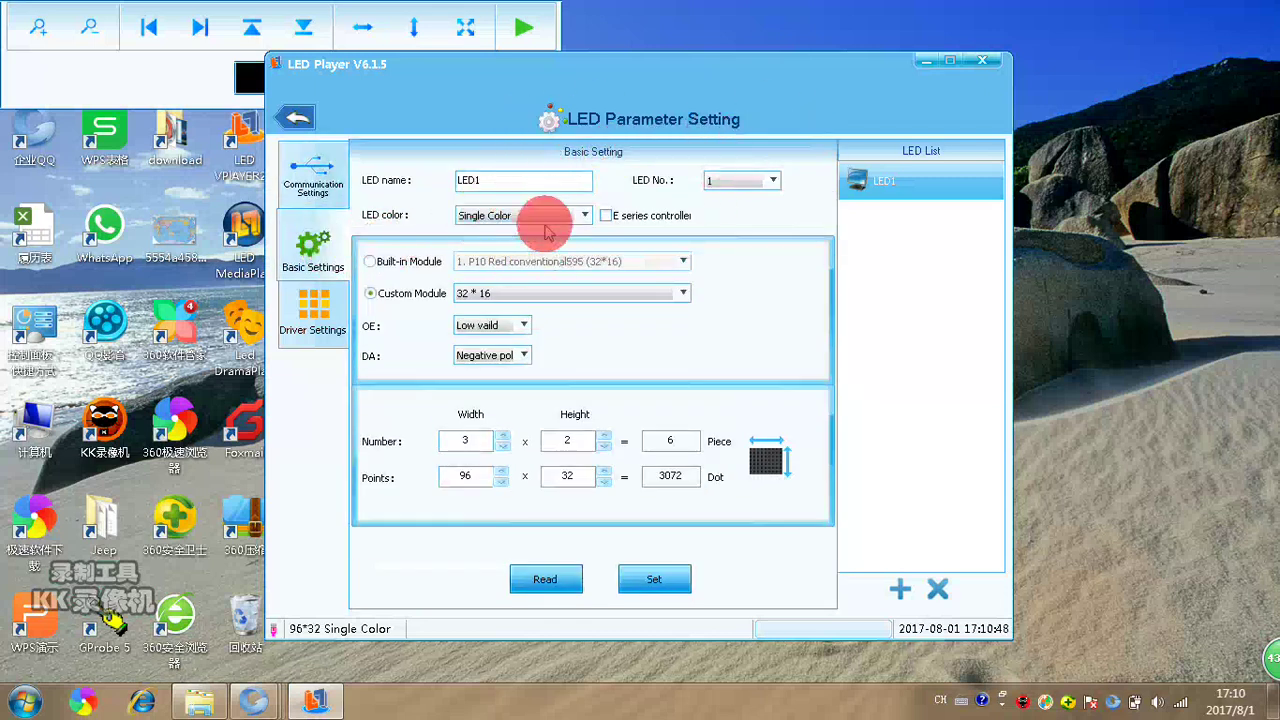
click(585, 215)
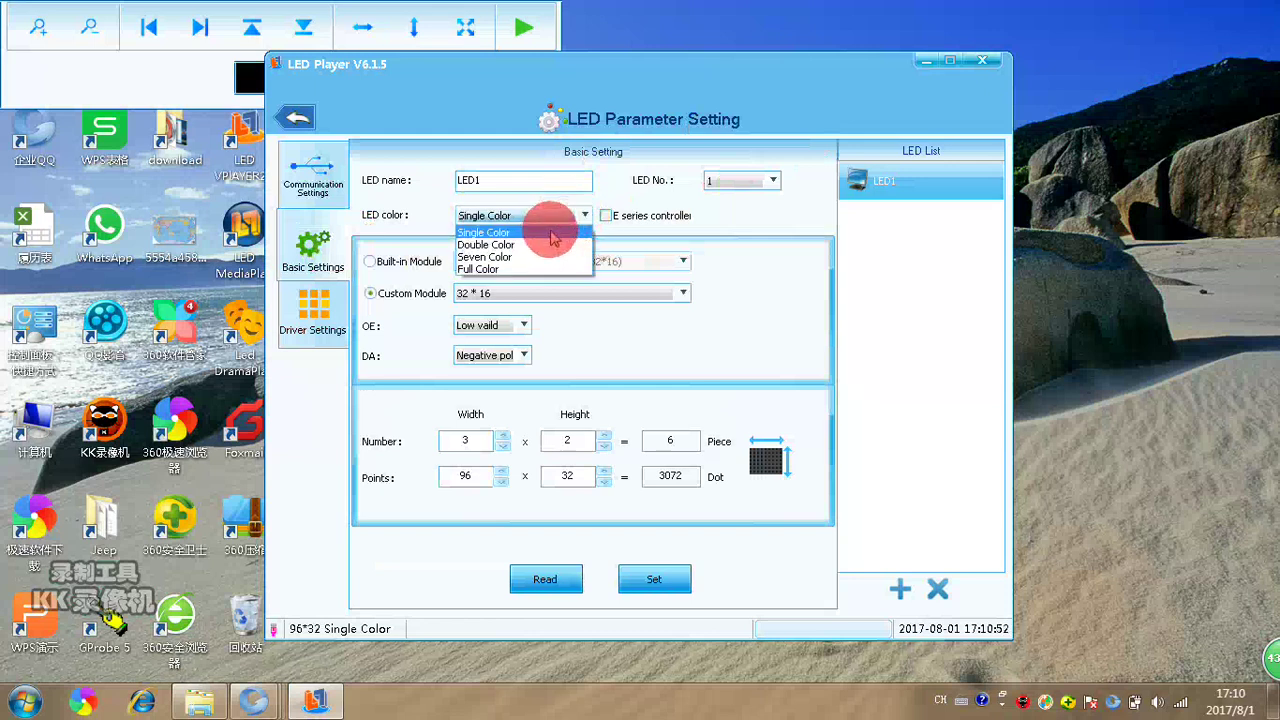
click(545, 244)
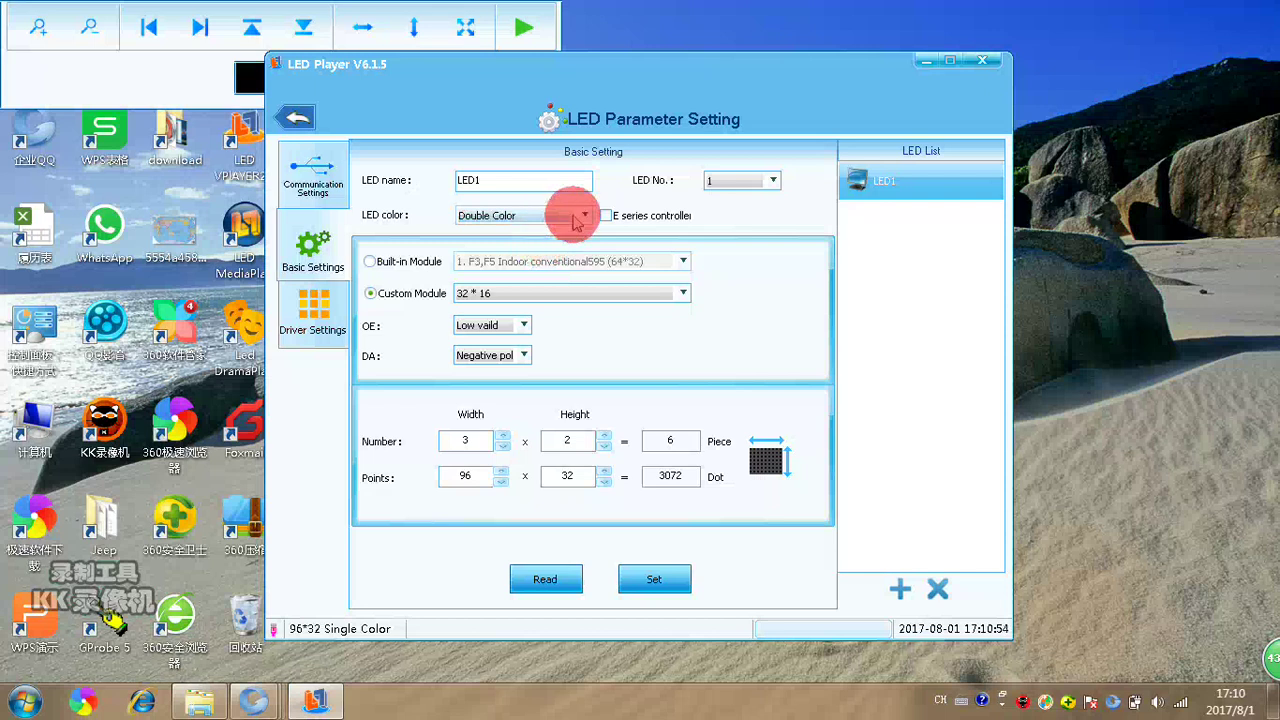
click(552, 216)
click(548, 233)
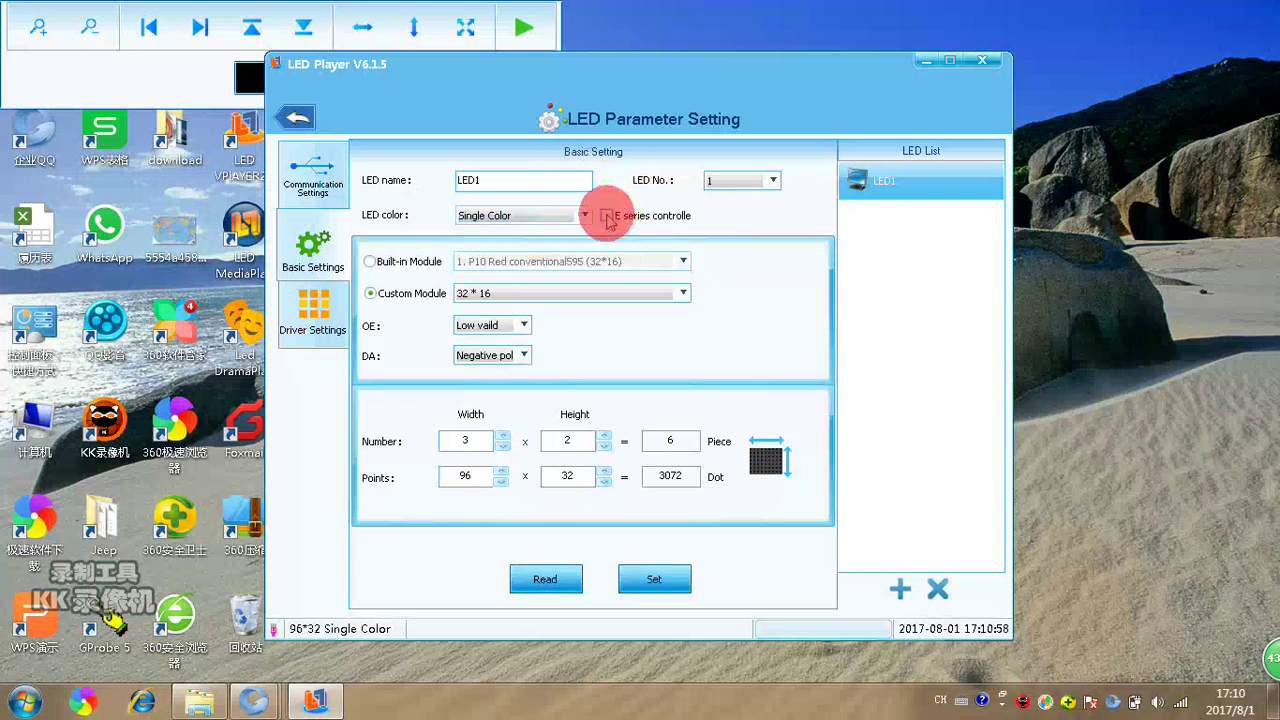
click(607, 216)
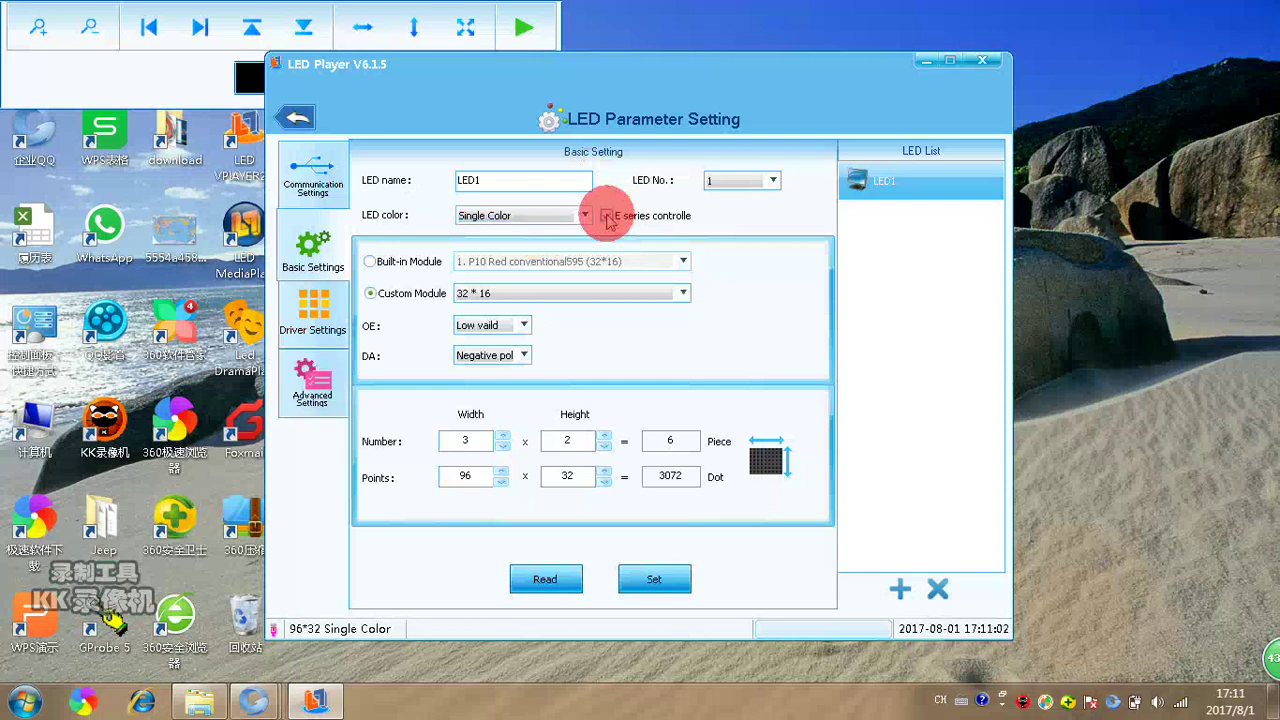
click(607, 217)
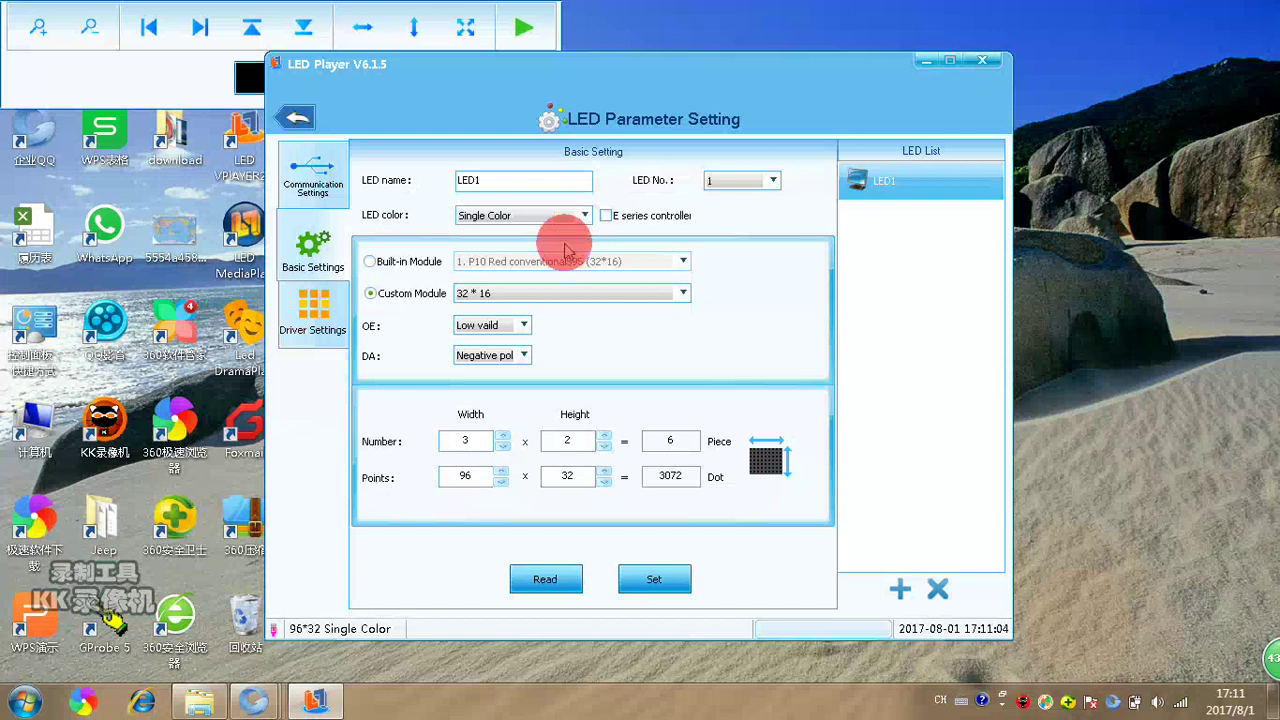
Step: Keep 32*16 modules, OE Low valid and negative DA, set 4 × 3 modules, and apply
click(684, 297)
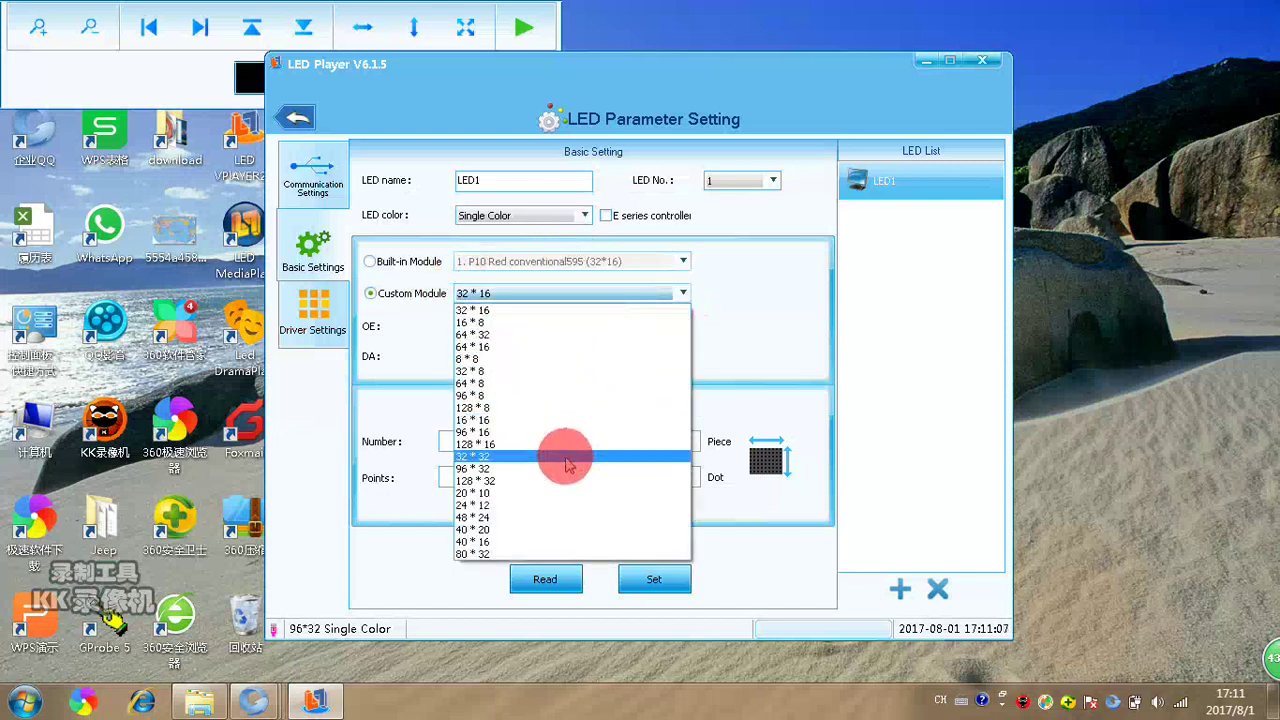
click(580, 311)
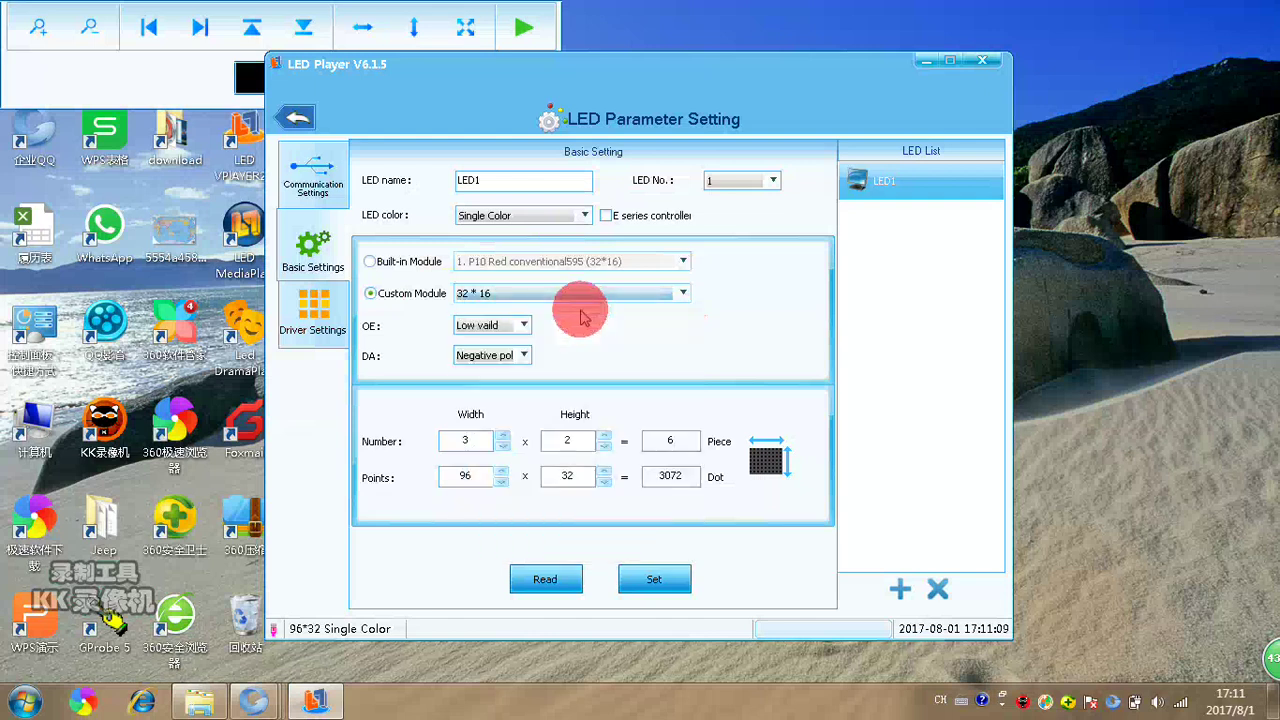
click(523, 325)
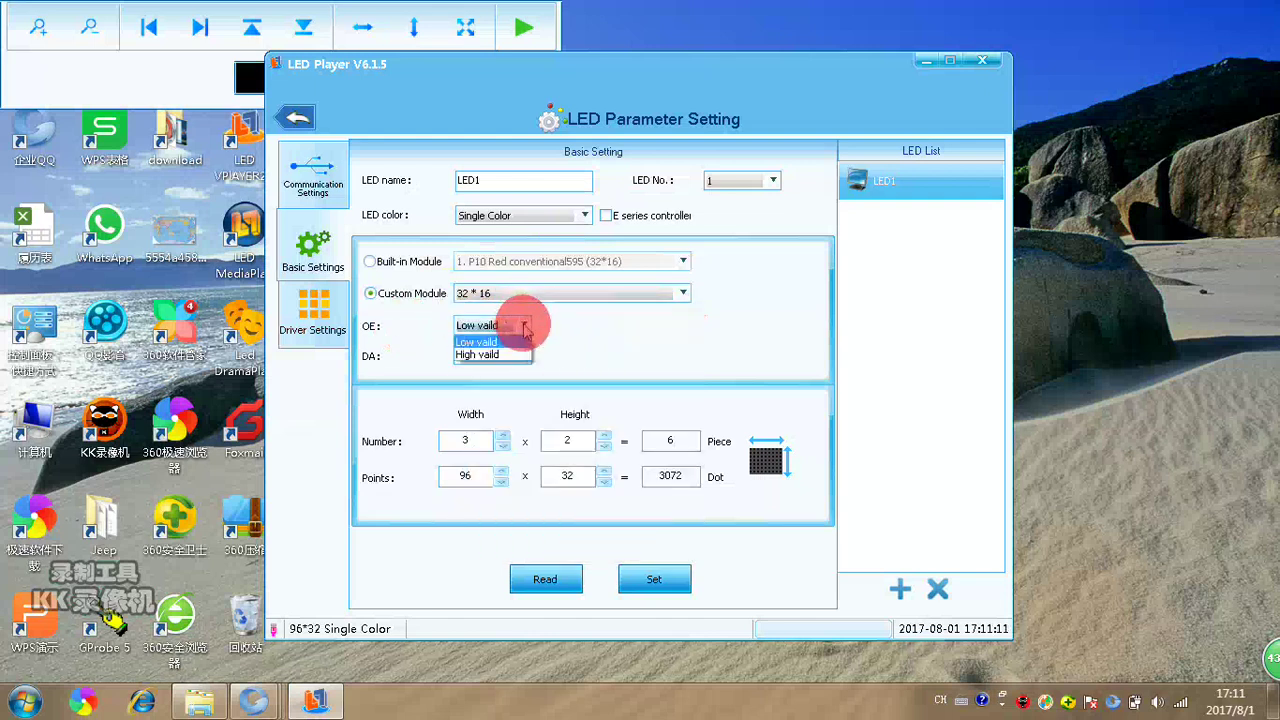
click(500, 338)
click(523, 355)
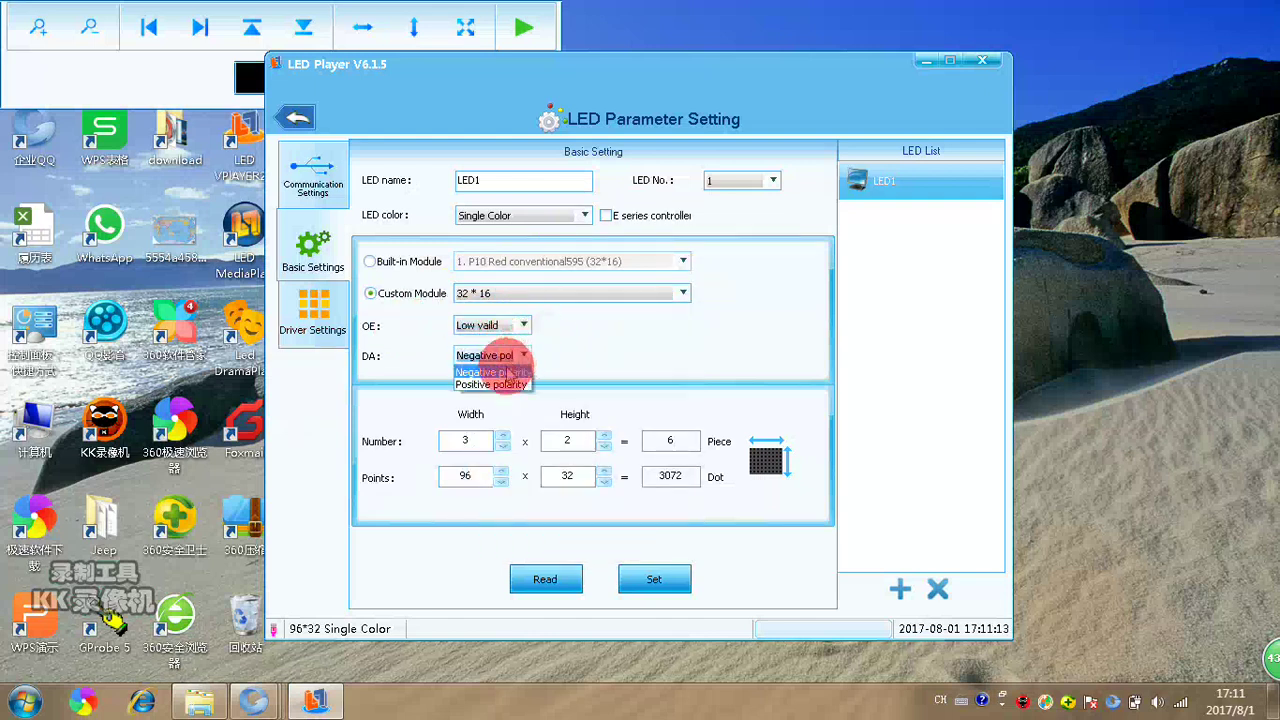
click(526, 352)
double_click(470, 441)
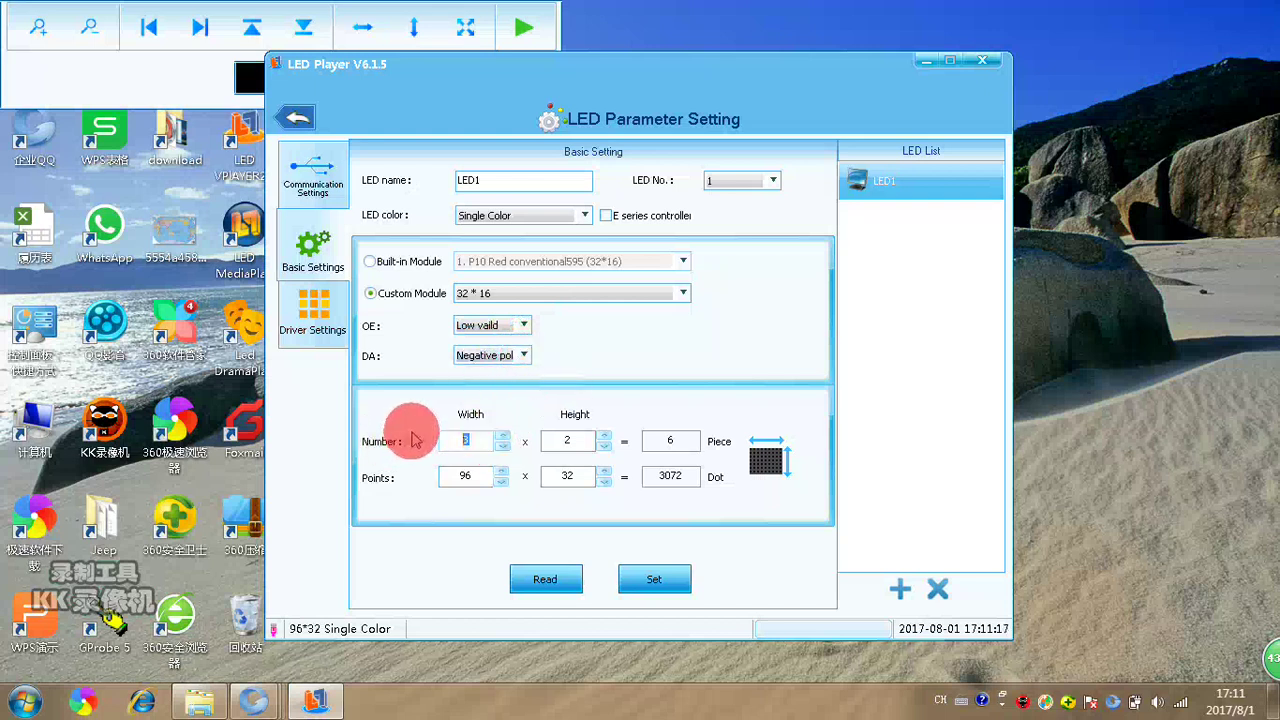
text(4)
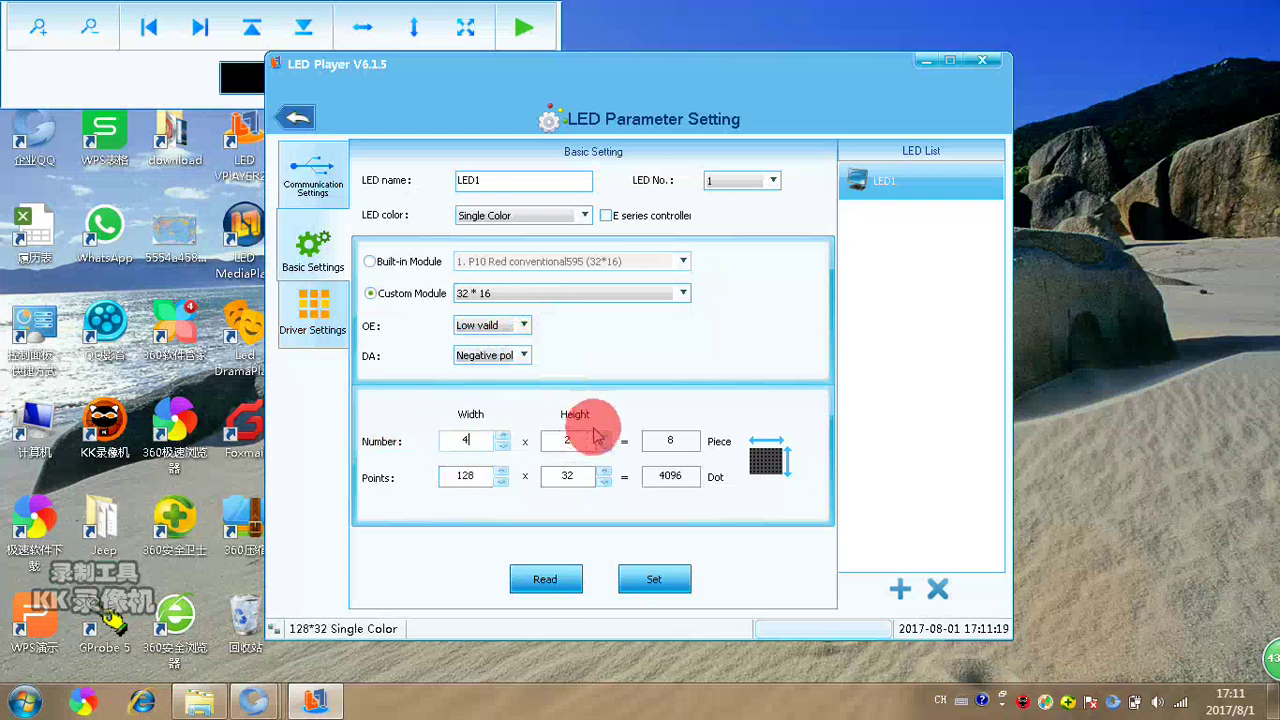
text(3)
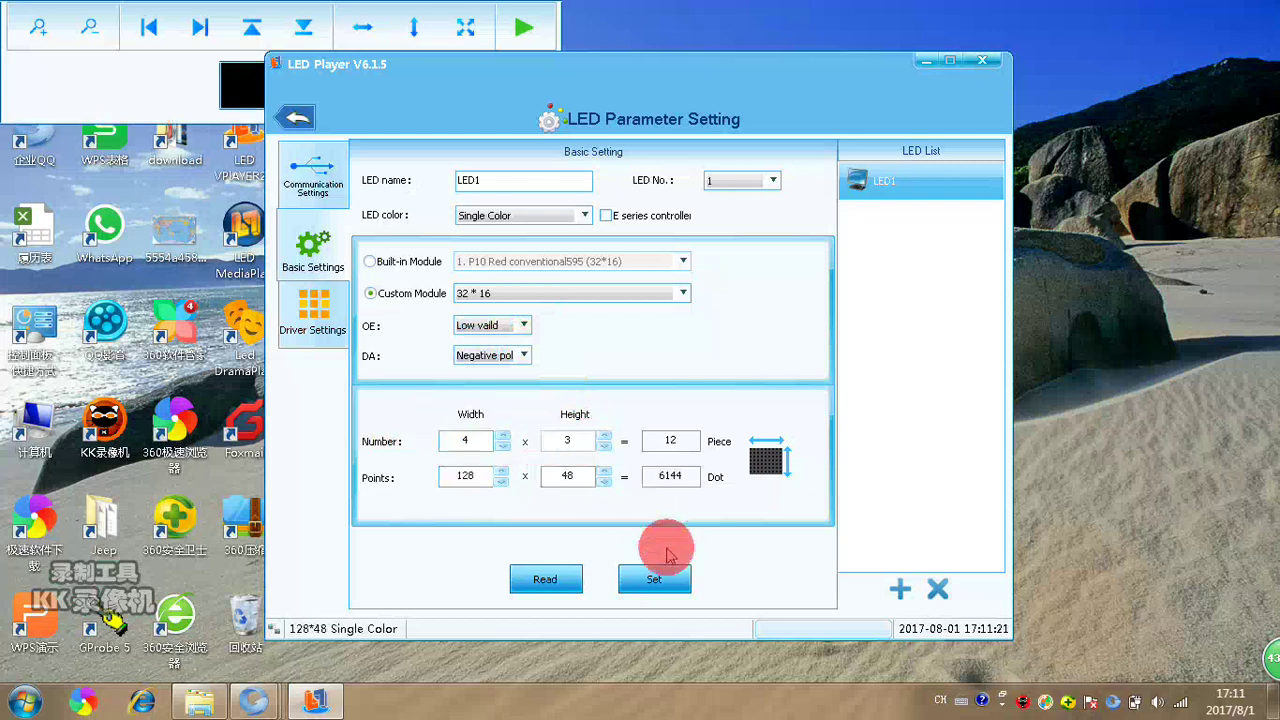
click(660, 583)
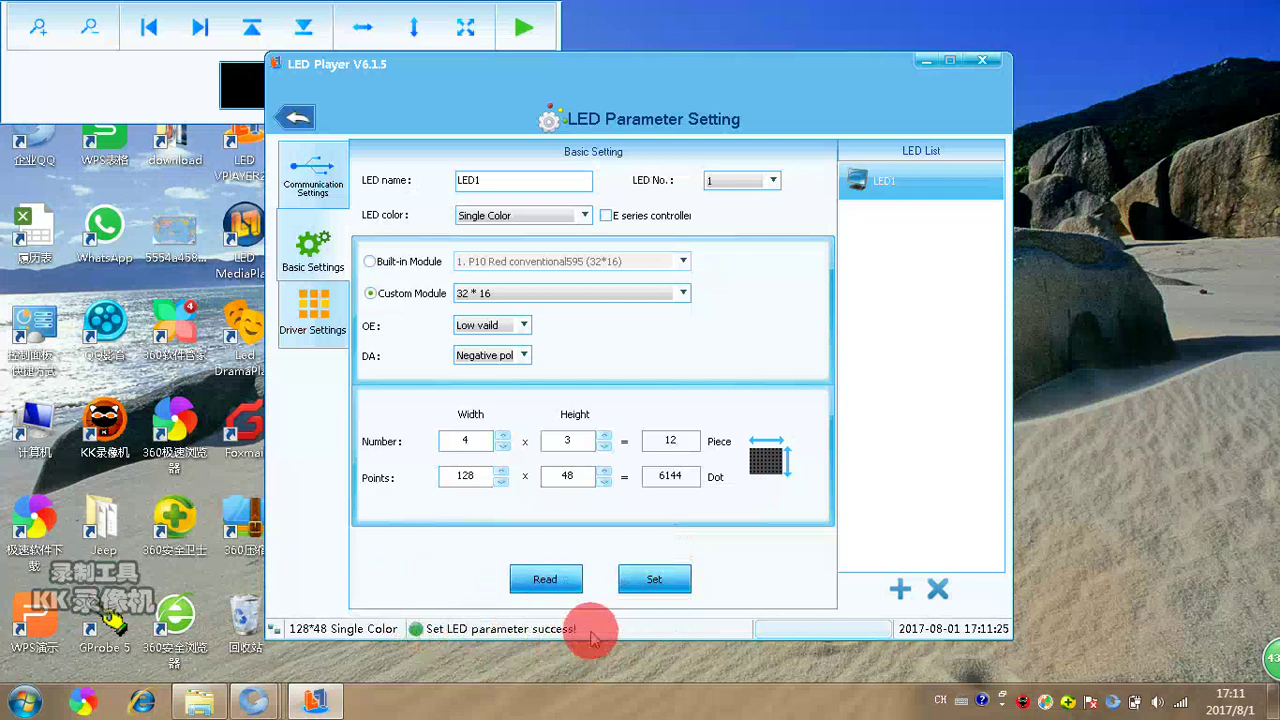
Step: Apply 1/8 scan driver settings with 8.1 Scan_8ScanForward, 138 decoding and R+G
click(310, 312)
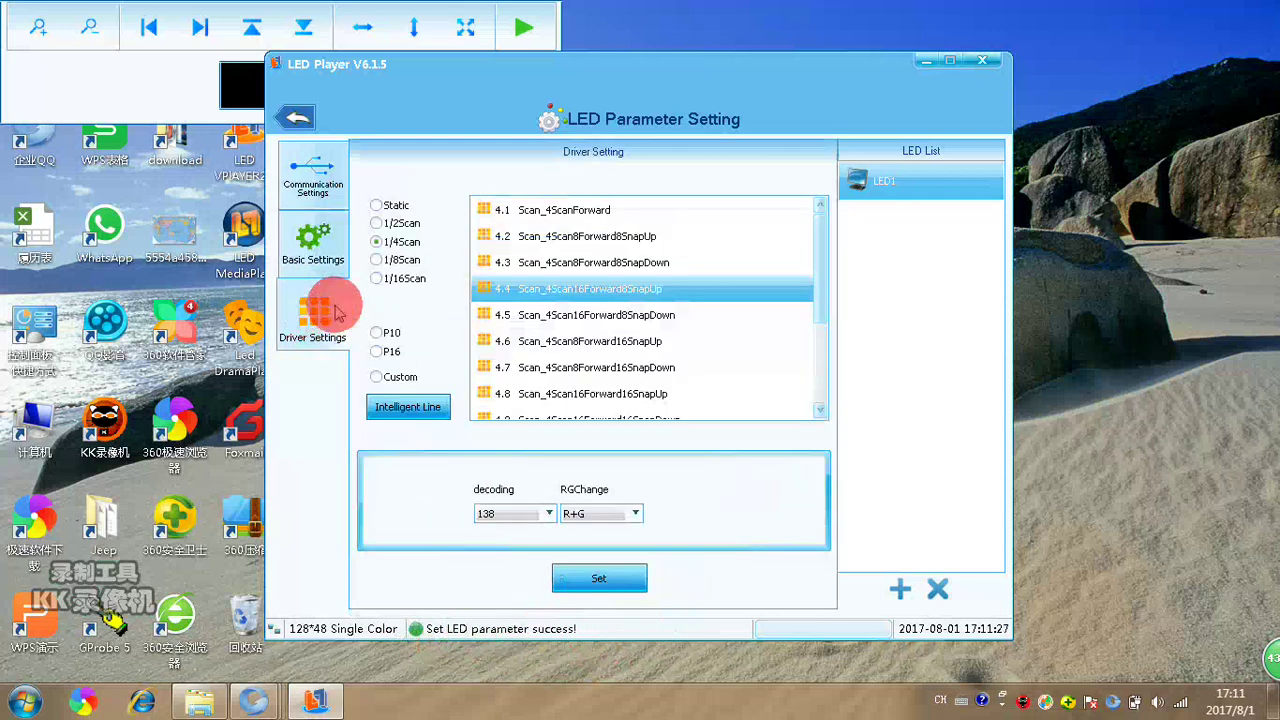
click(392, 259)
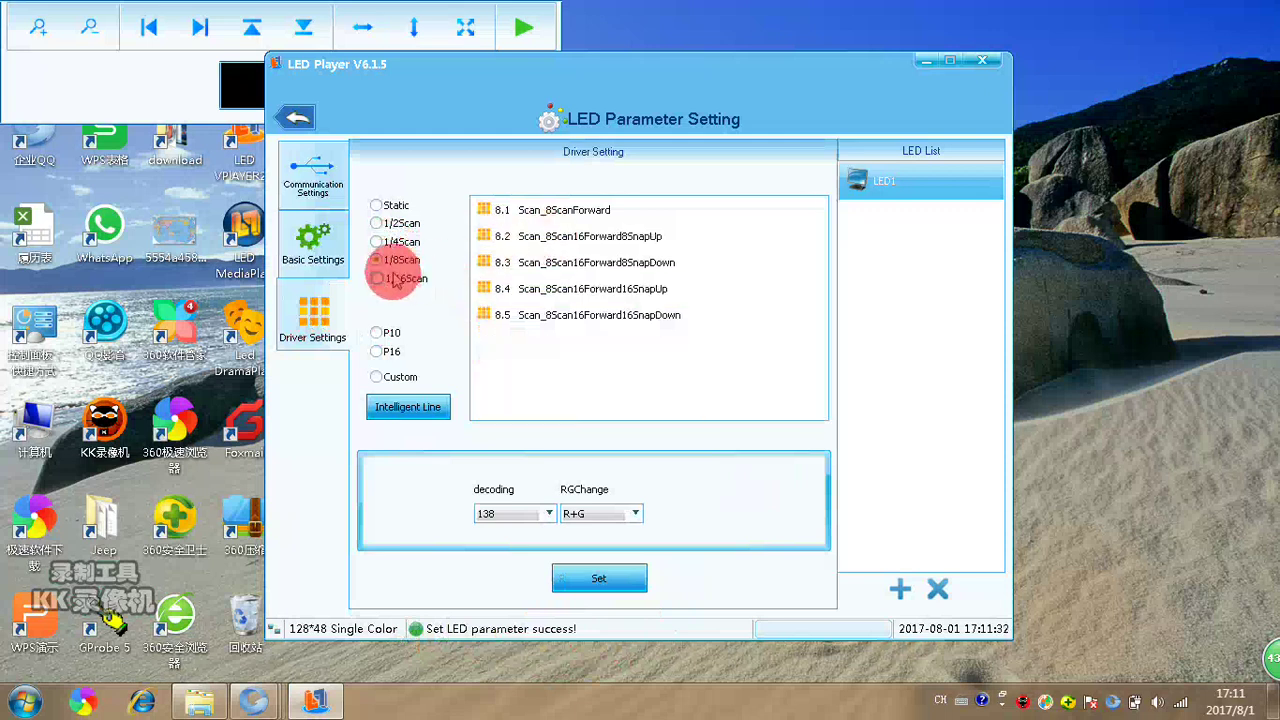
click(377, 241)
click(380, 260)
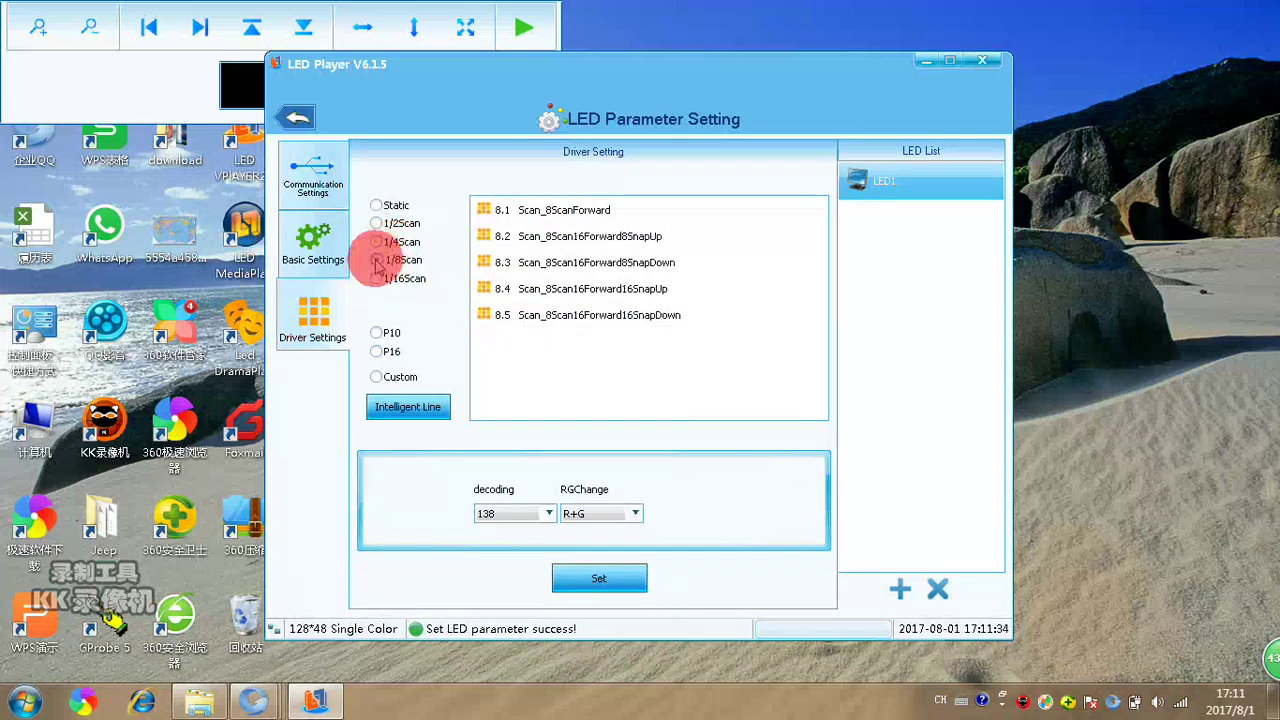
click(561, 212)
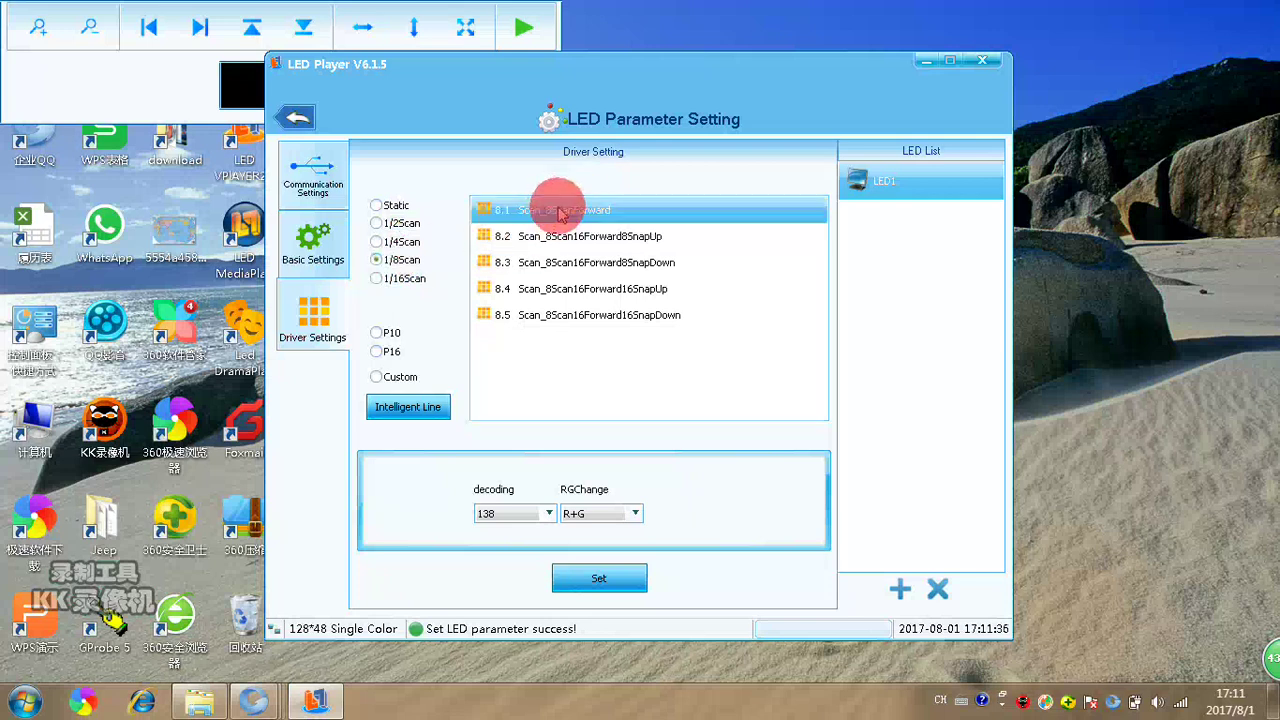
click(549, 515)
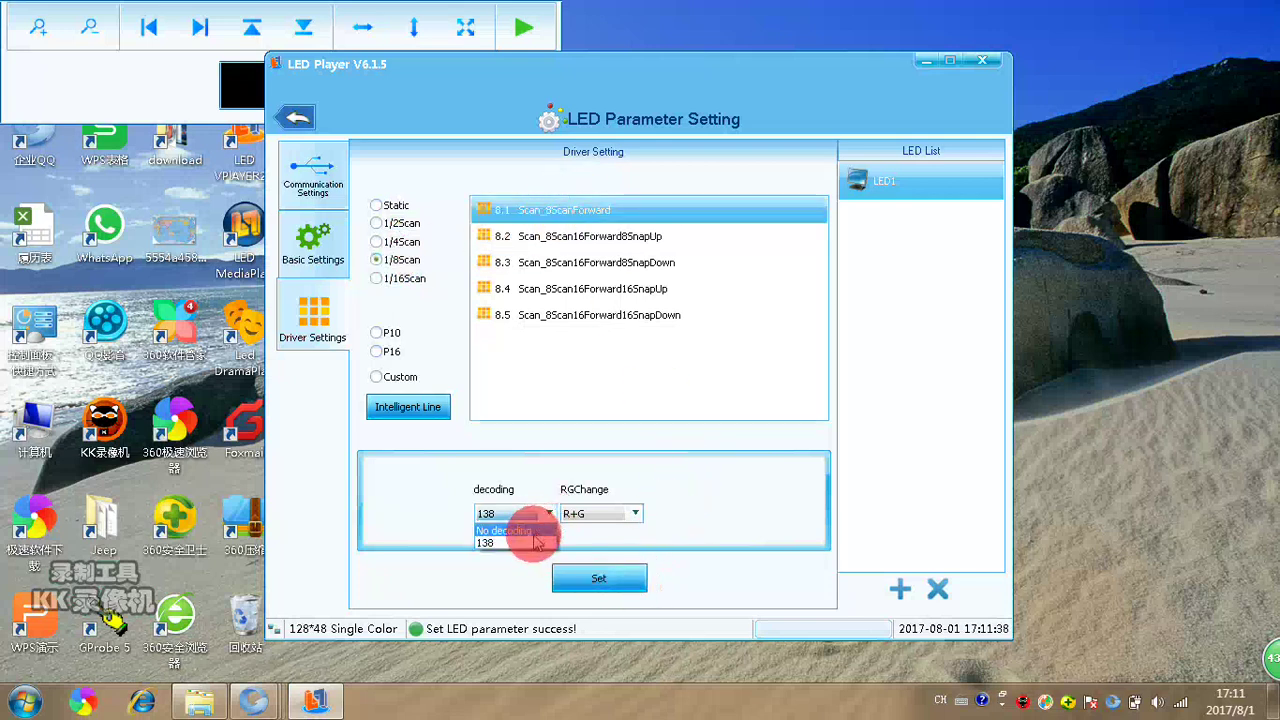
click(510, 522)
click(629, 516)
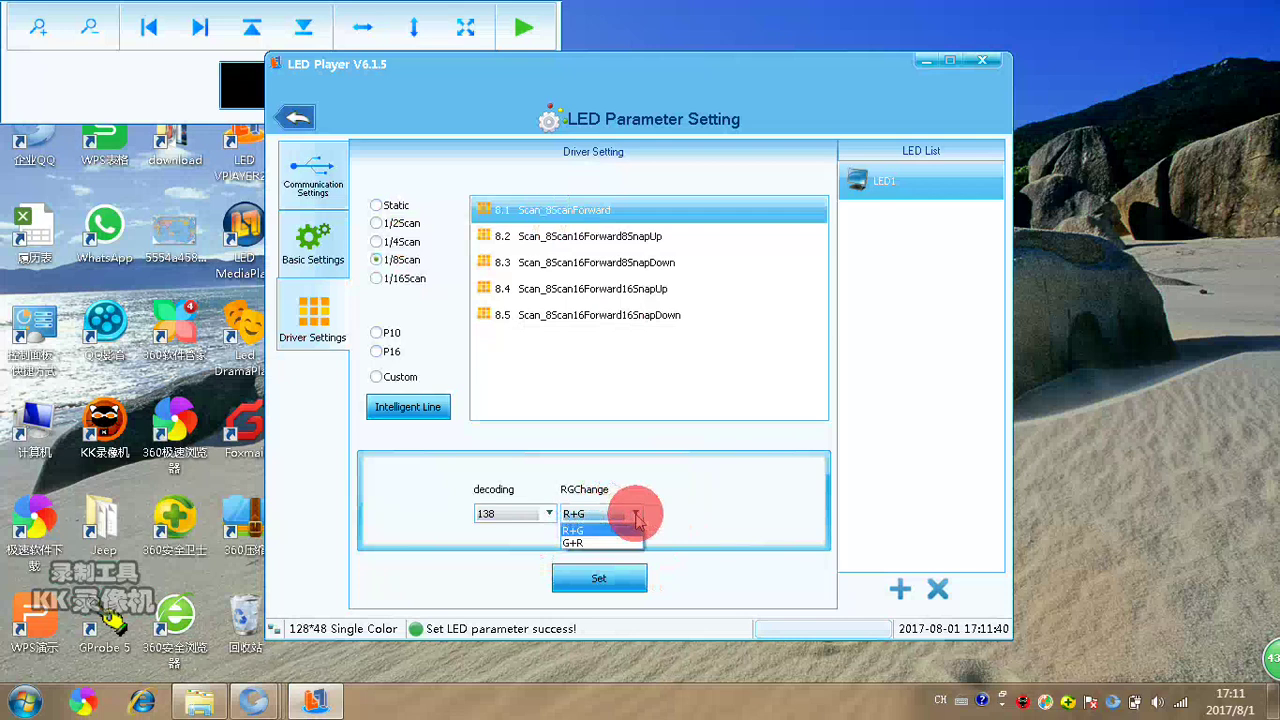
click(630, 516)
click(630, 590)
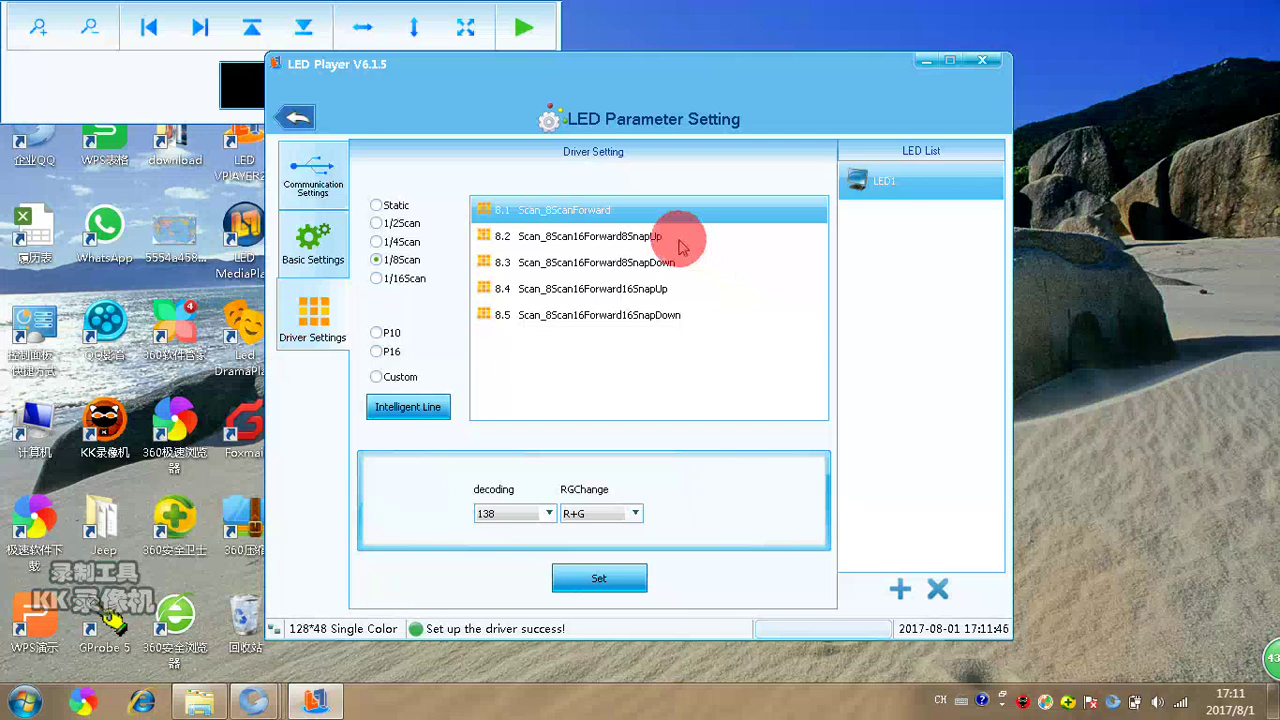
Step: Try scan mode 8.2, then apply 8.3 Scan_8Scan16Forward8SnapDown instead
click(680, 240)
click(628, 578)
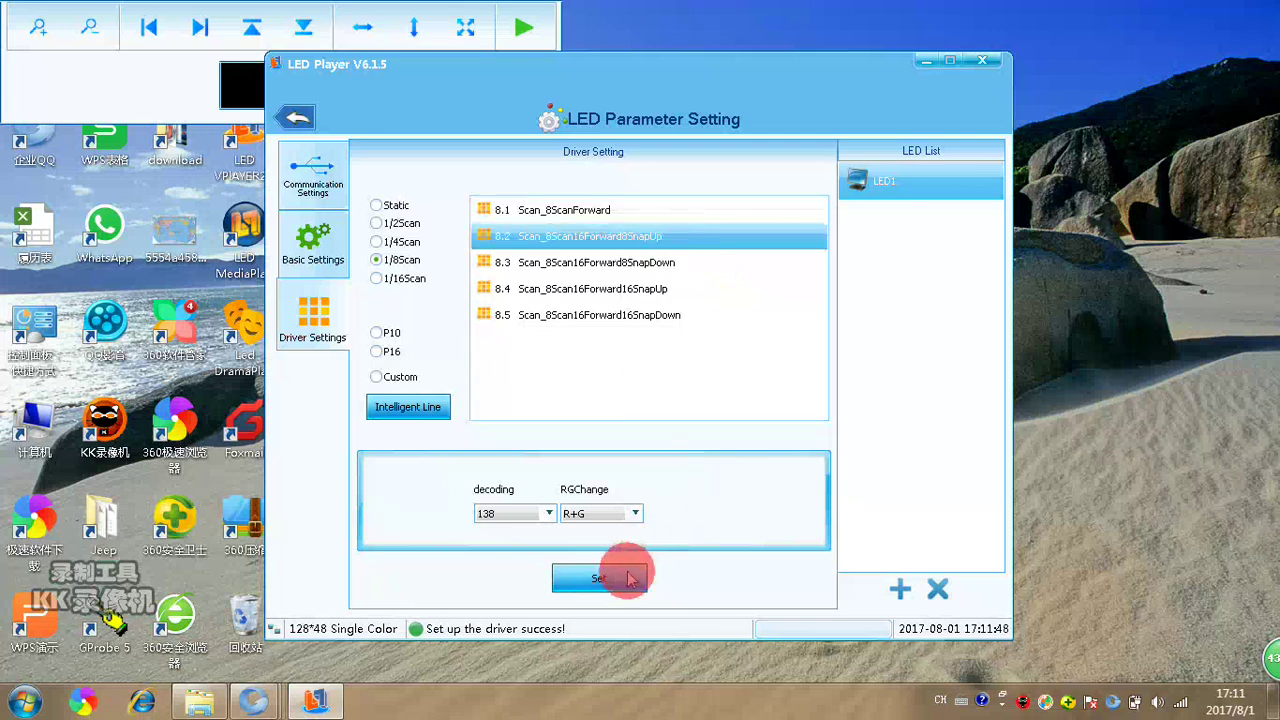
click(680, 263)
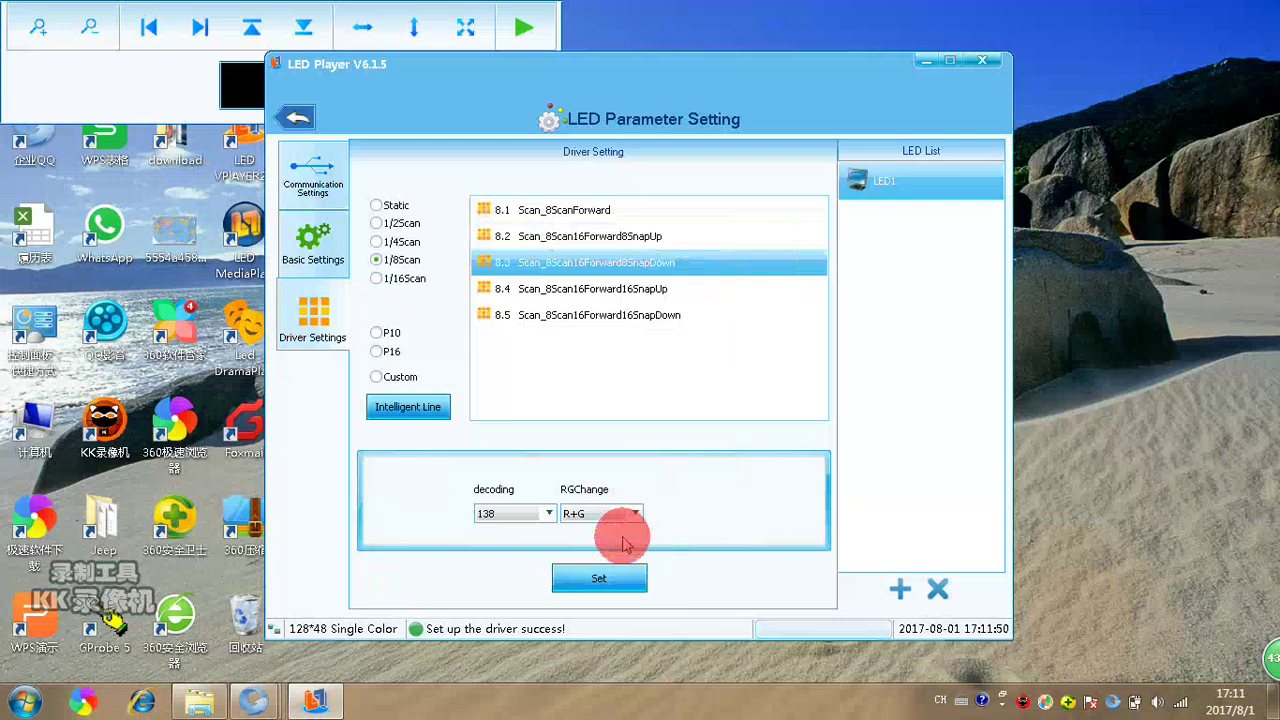
click(610, 578)
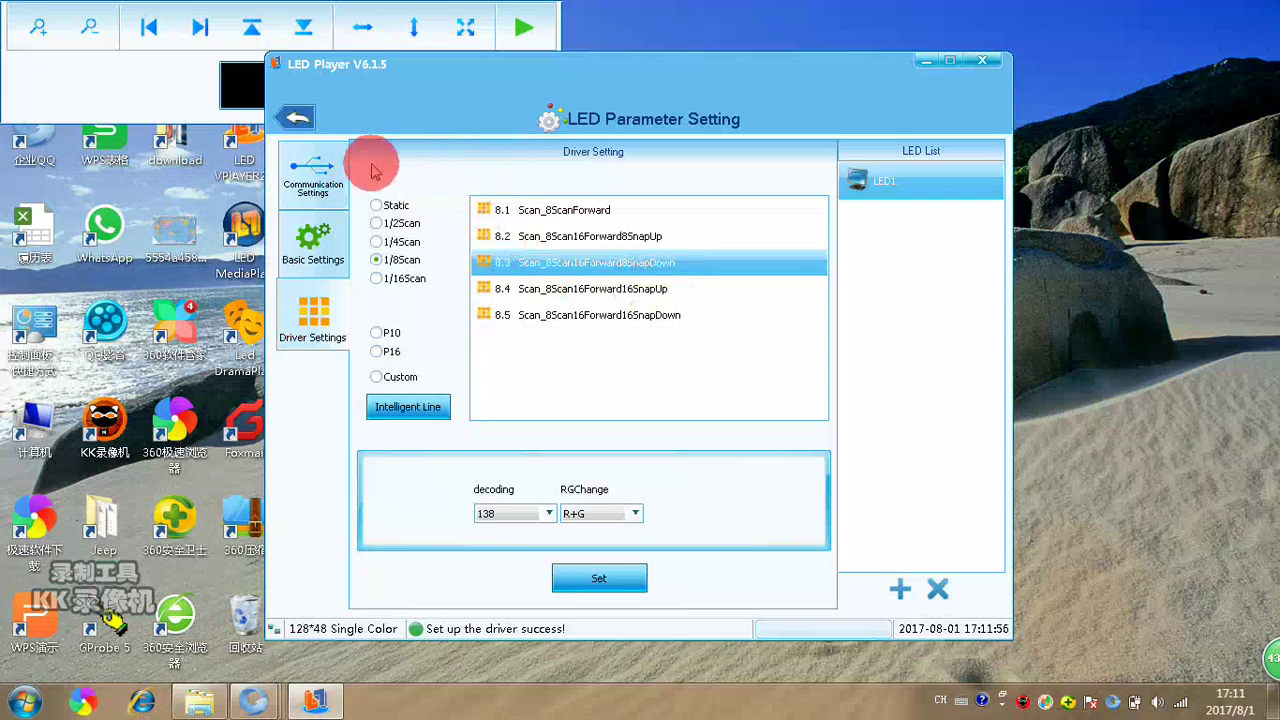
Step: Set the controller to Static IP 192.168.0.99 and search, finding one X1M controller
click(316, 174)
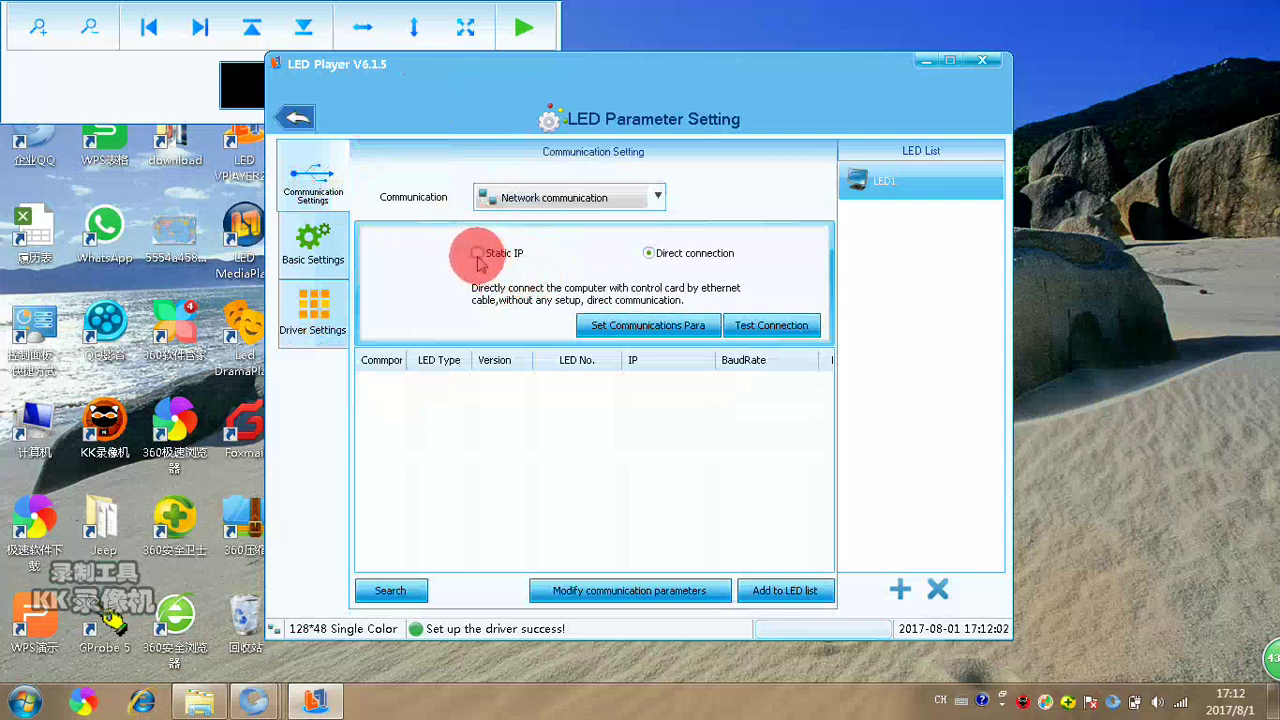
click(477, 256)
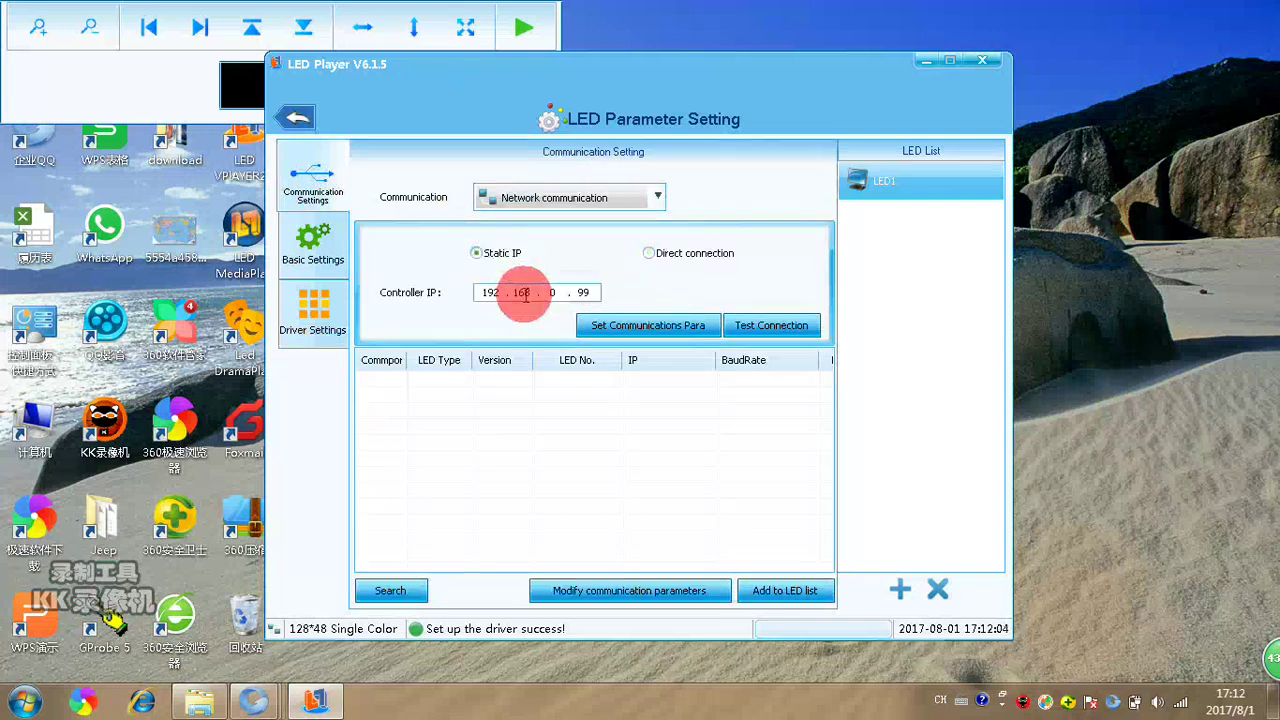
click(410, 594)
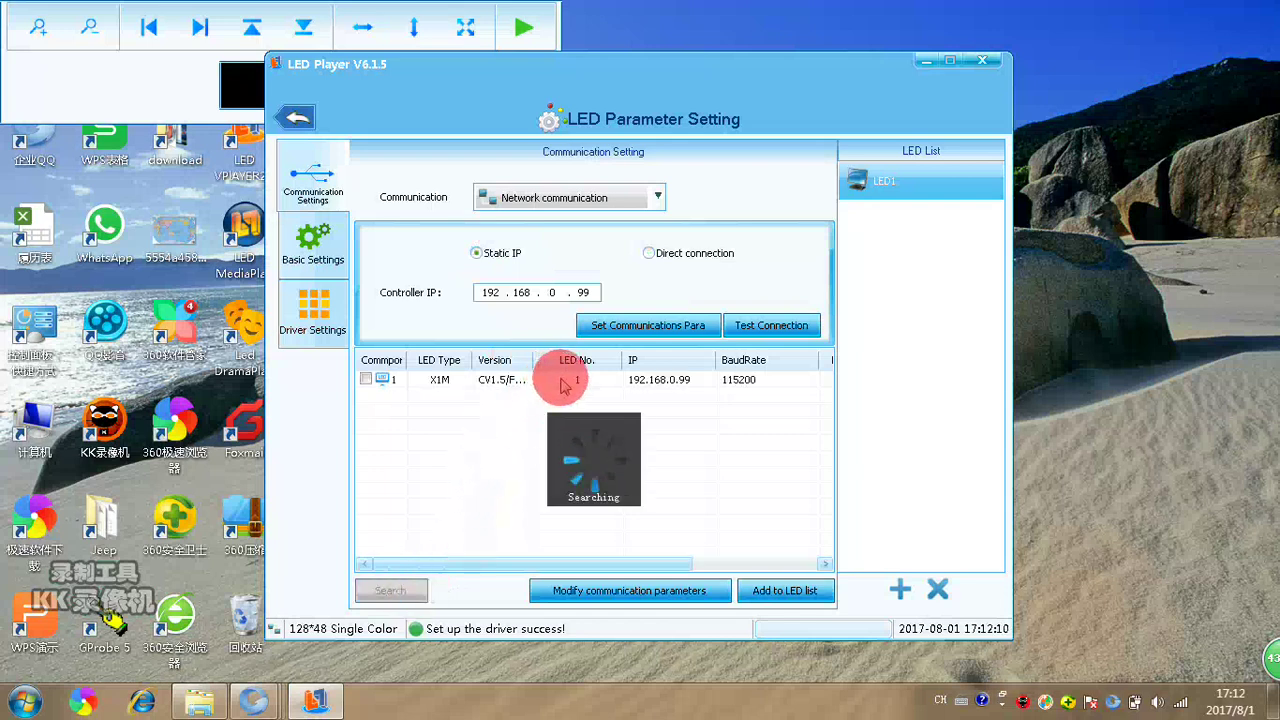
double_click(584, 292)
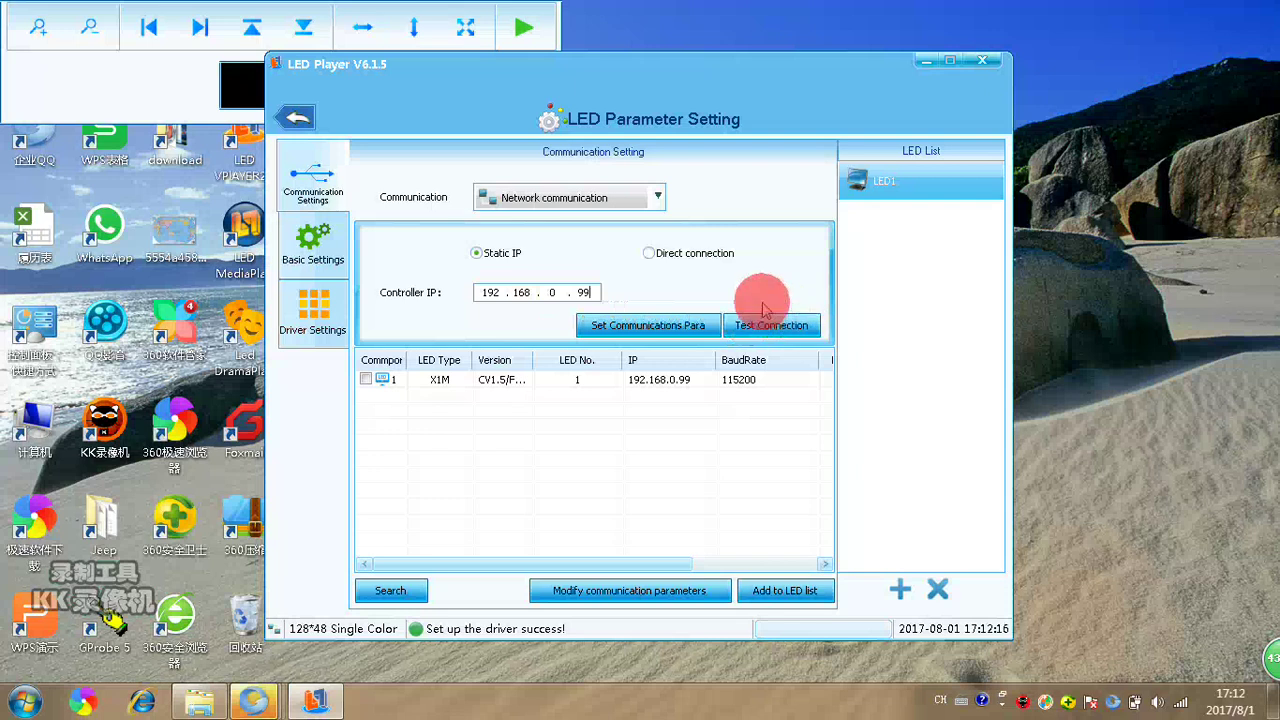
click(589, 293)
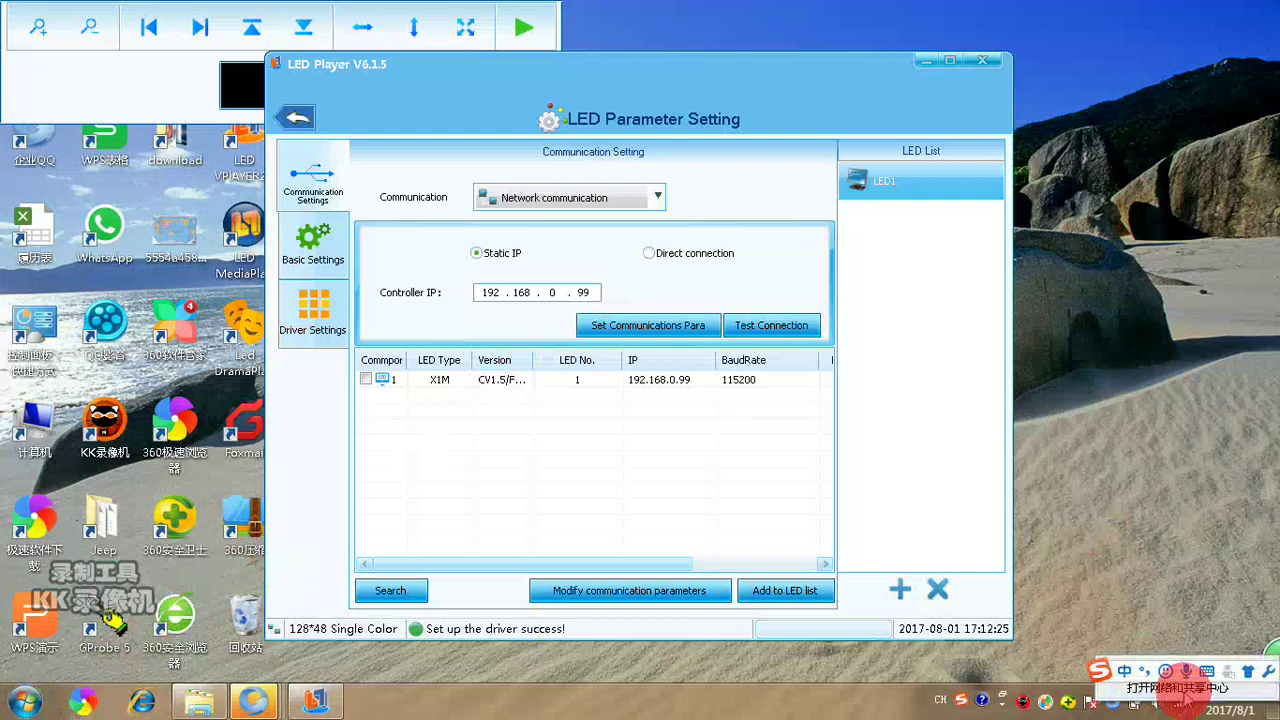
Step: Check Local Area Connection's IPv4 address 192.168.0.56 and gateway 192.168.0.1, then close both dialogs
click(1180, 689)
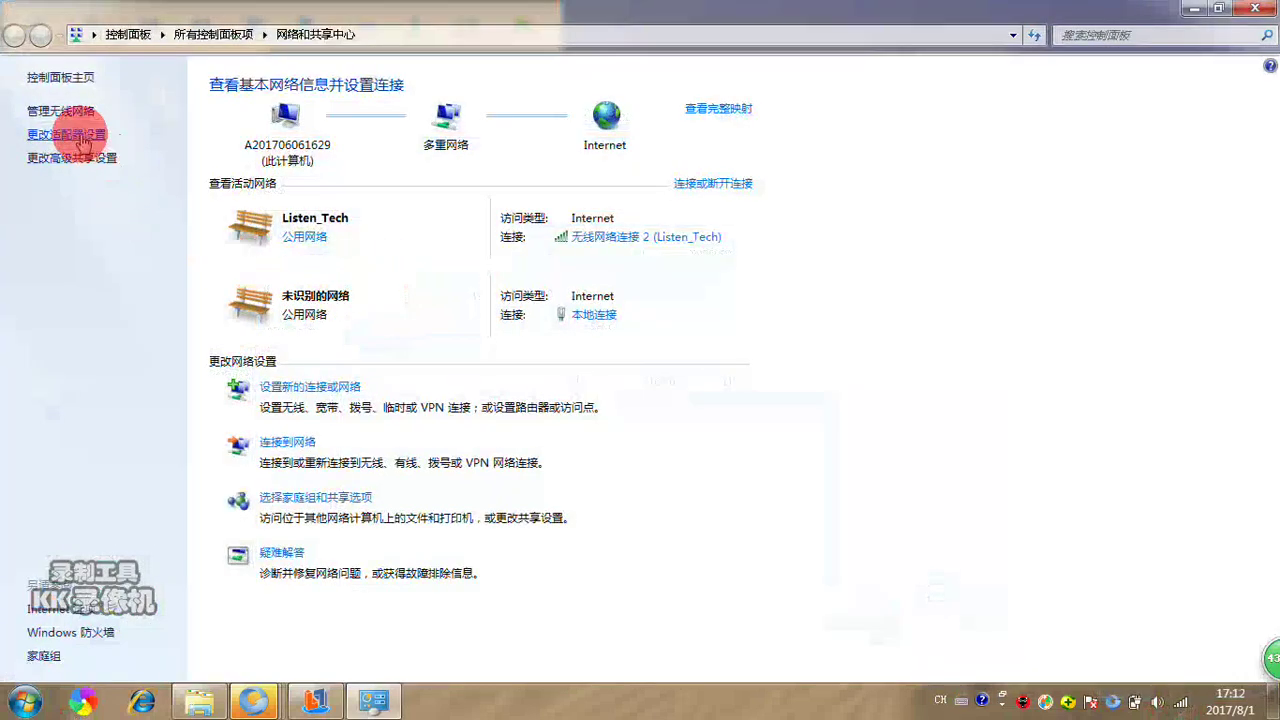
click(82, 138)
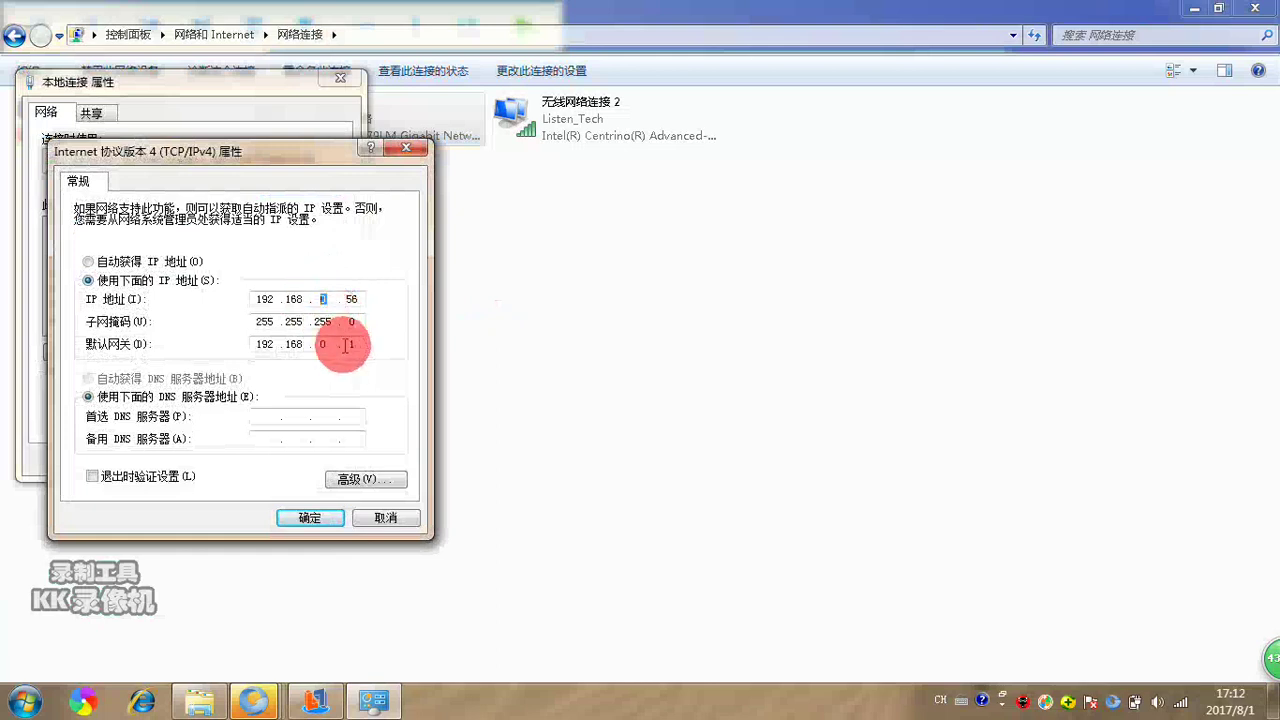
double_click(352, 344)
double_click(322, 344)
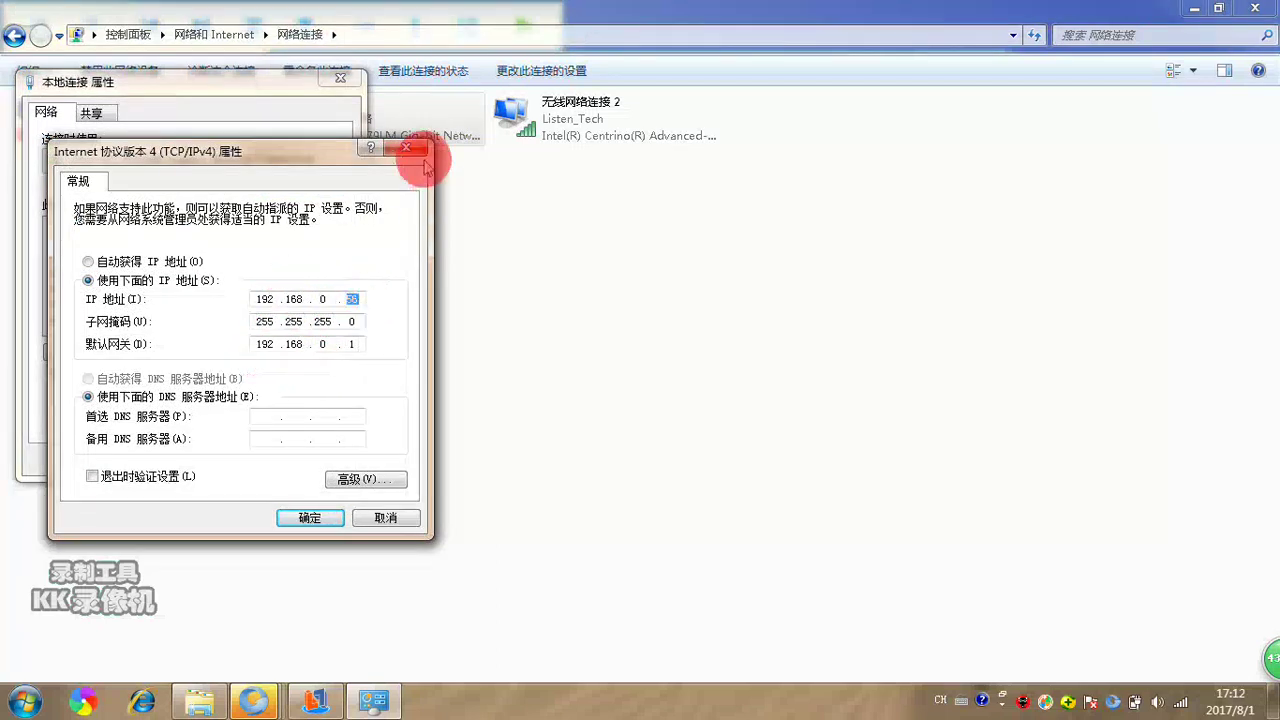
click(406, 147)
click(340, 79)
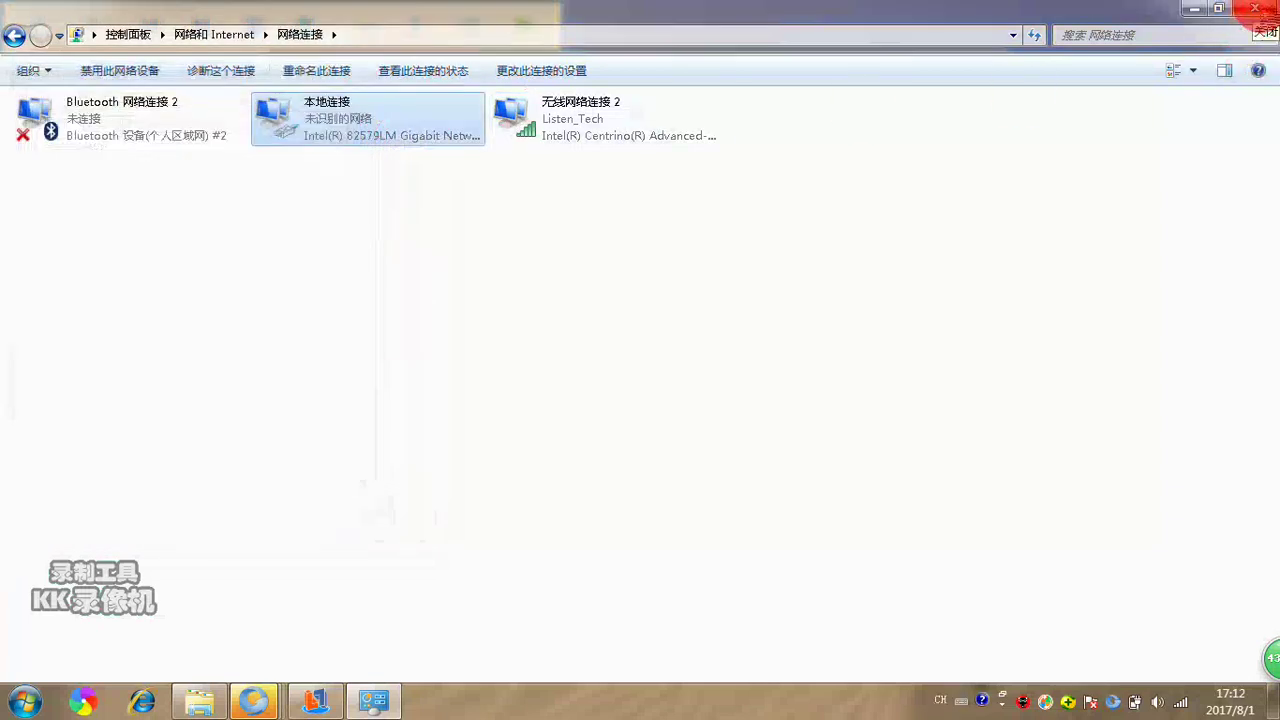
Step: Close Network Connections, confirm the connection test, and send Text1's program, failing with error 55872
click(1256, 12)
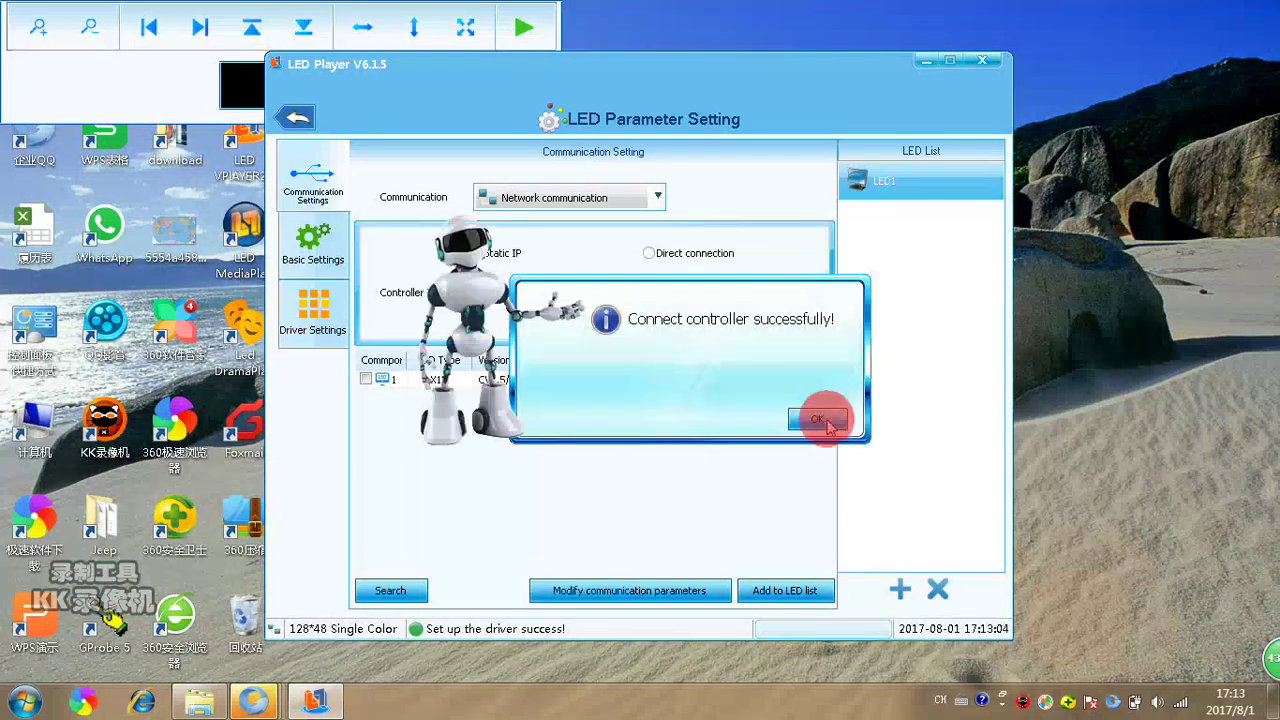
click(823, 420)
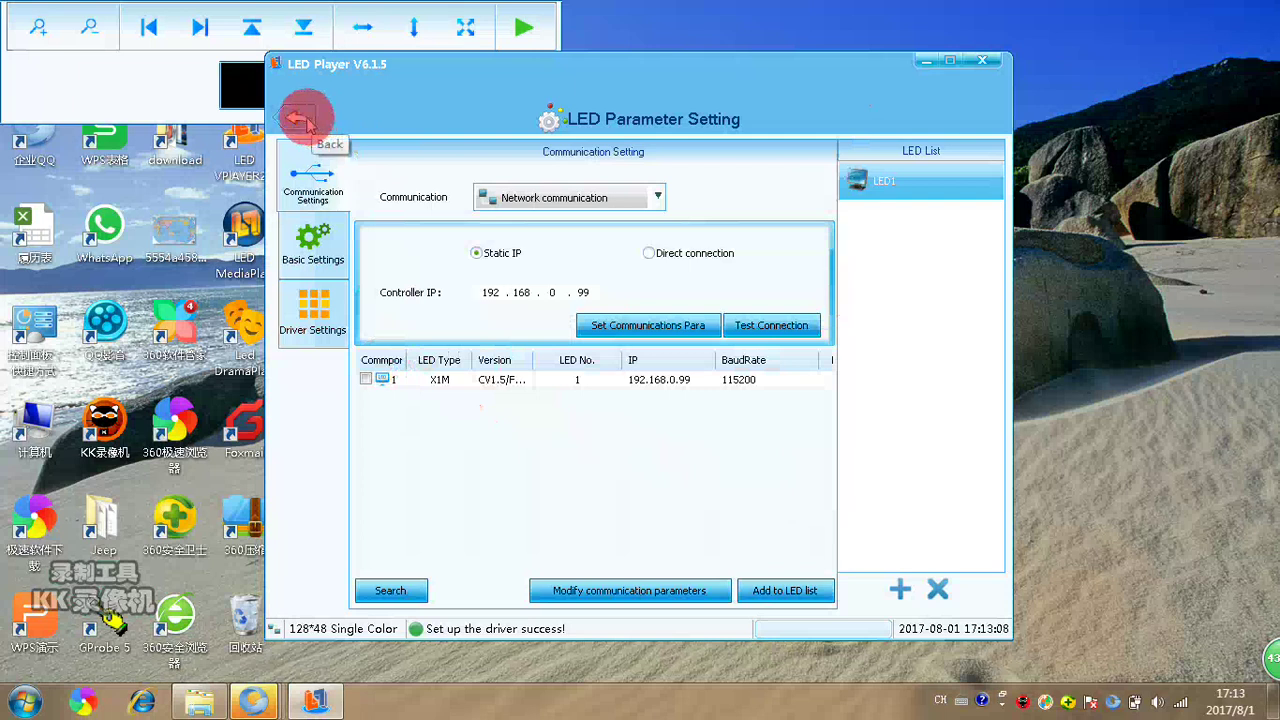
click(307, 122)
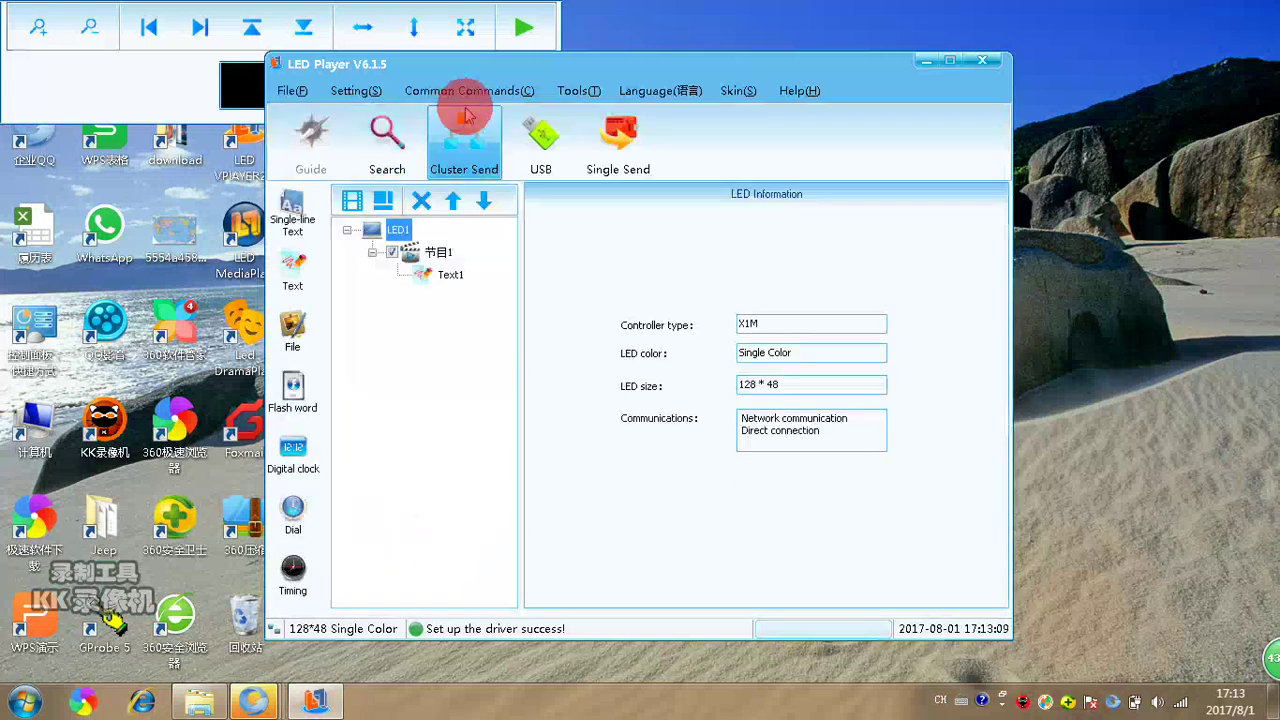
click(450, 274)
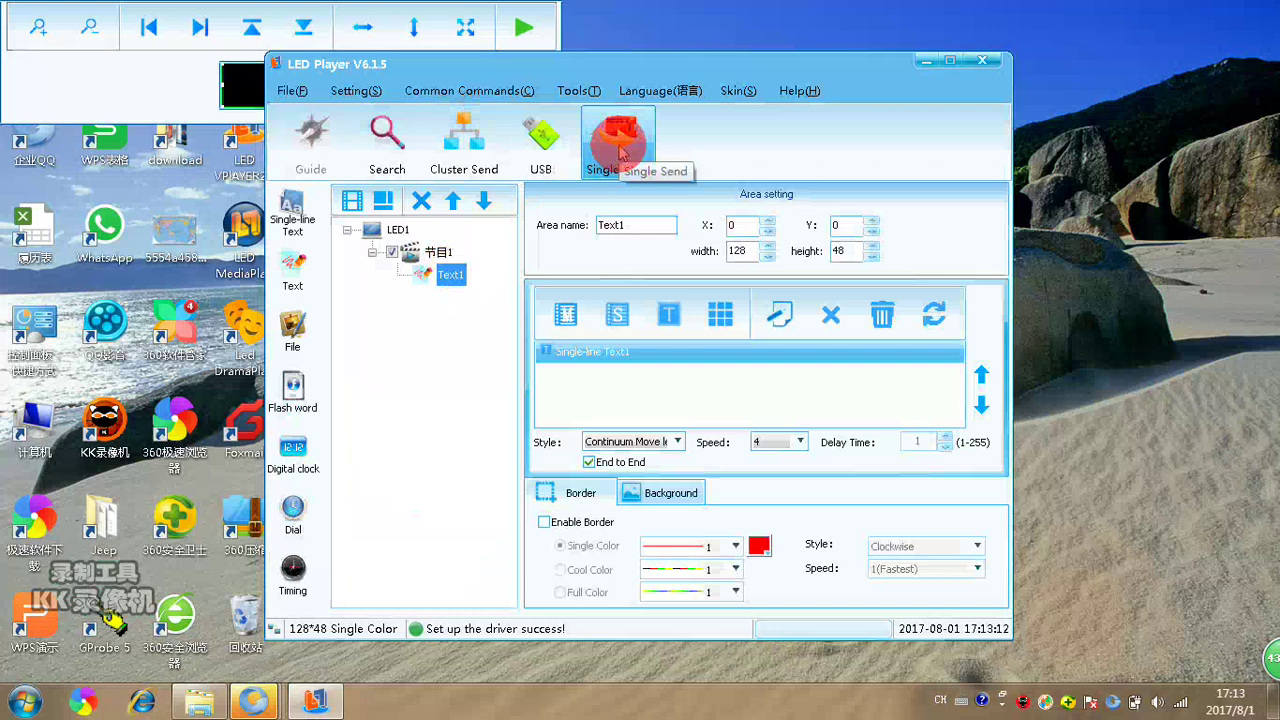
click(618, 150)
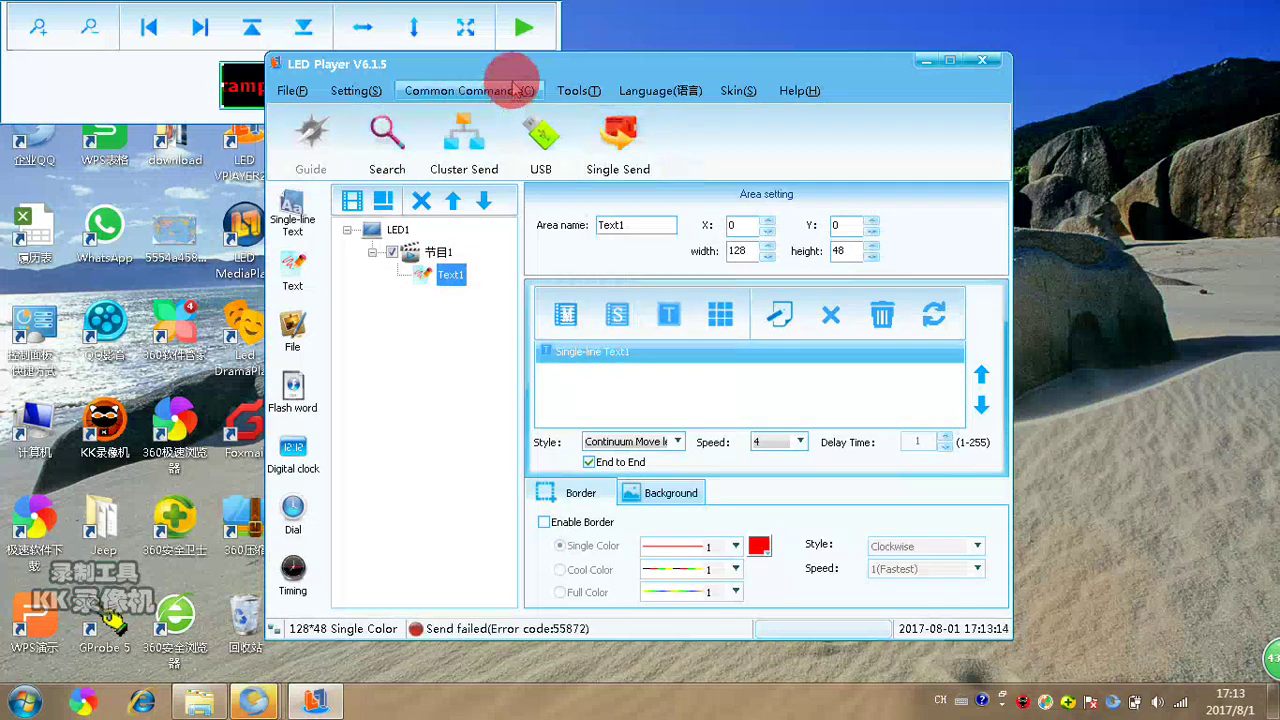
drag(500, 66, 716, 105)
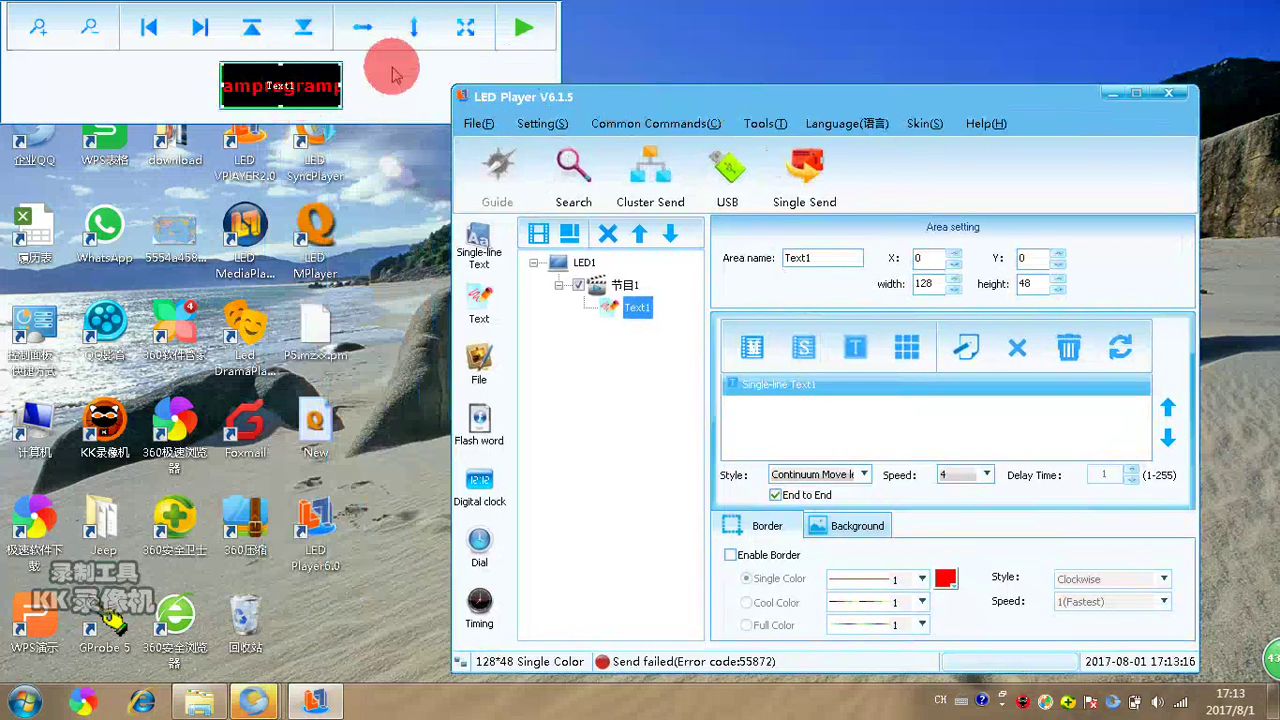
drag(881, 101, 790, 78)
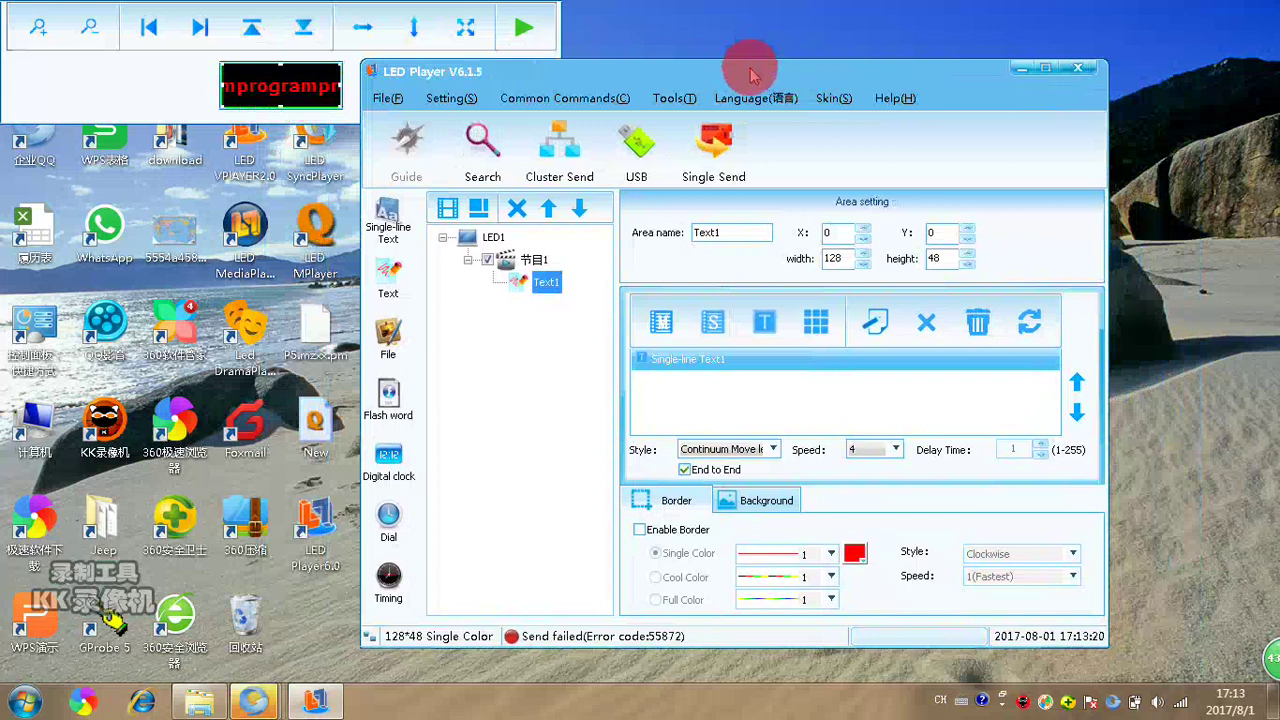
Step: Reopen LED parameter settings and switch communication to serial on COM3 at 115200 baud
click(458, 100)
click(470, 121)
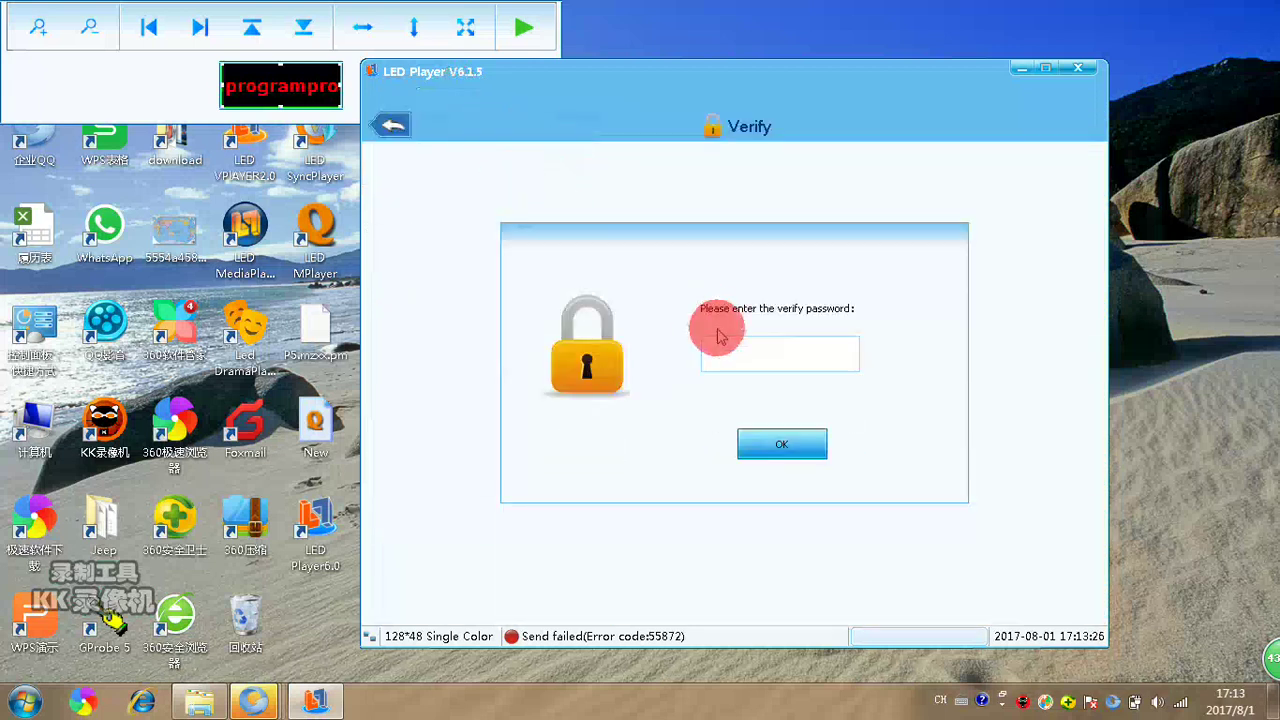
click(735, 340)
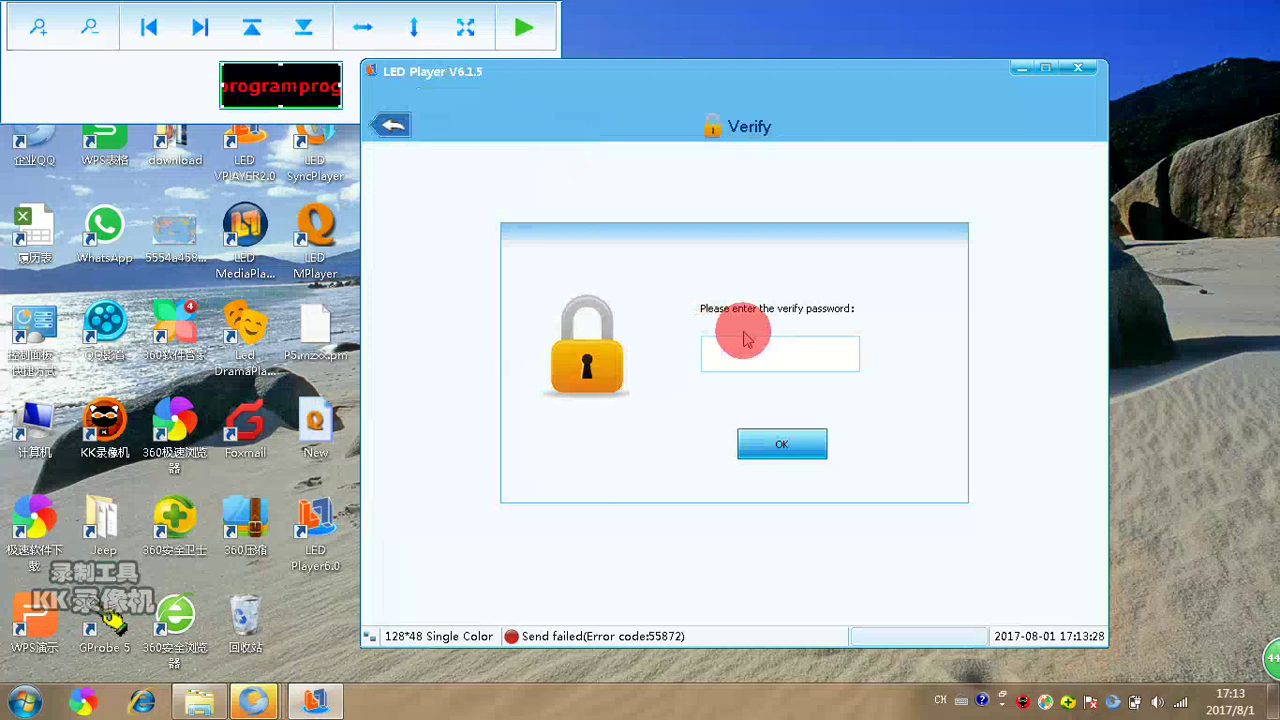
key(Return)
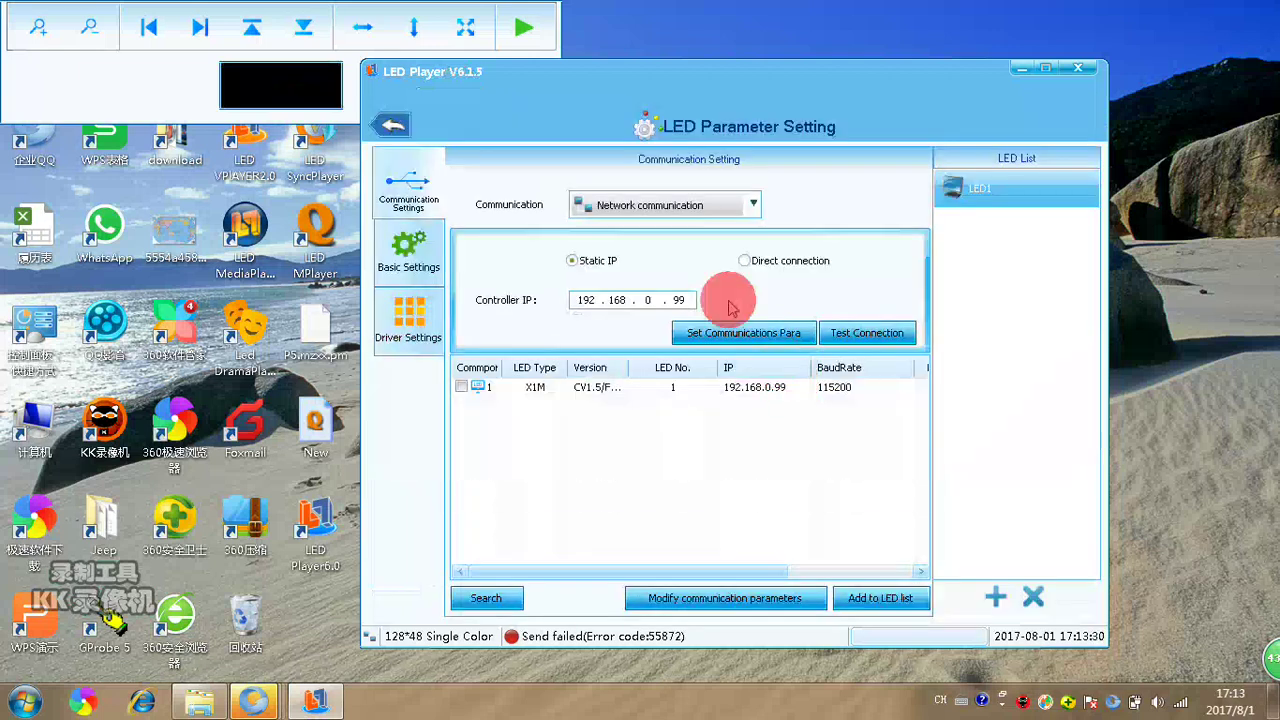
click(763, 207)
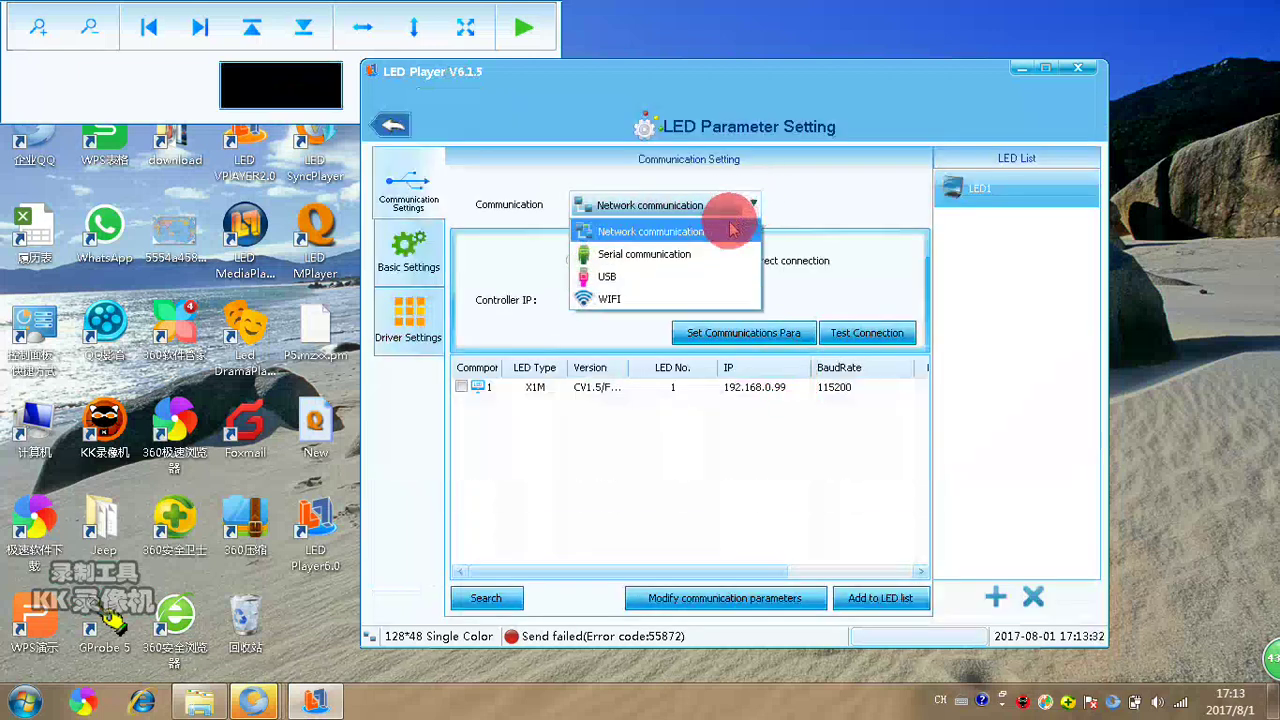
click(716, 262)
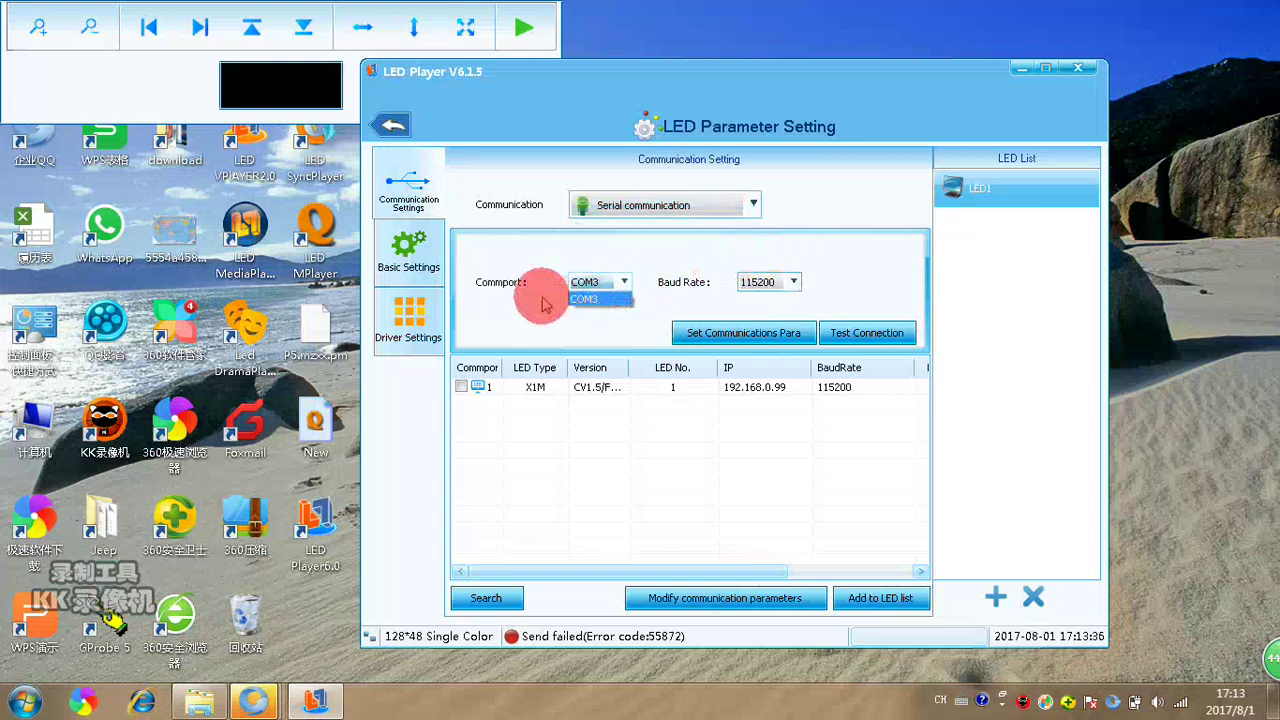
click(614, 300)
click(790, 282)
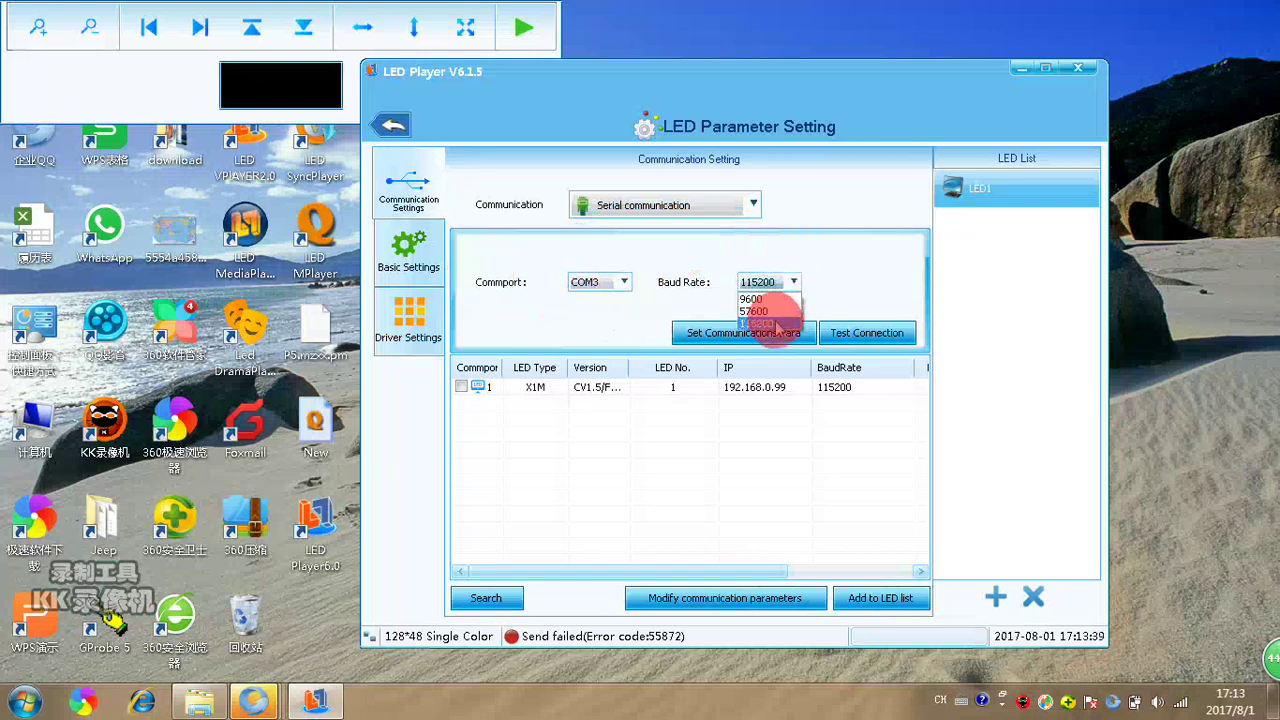
click(760, 297)
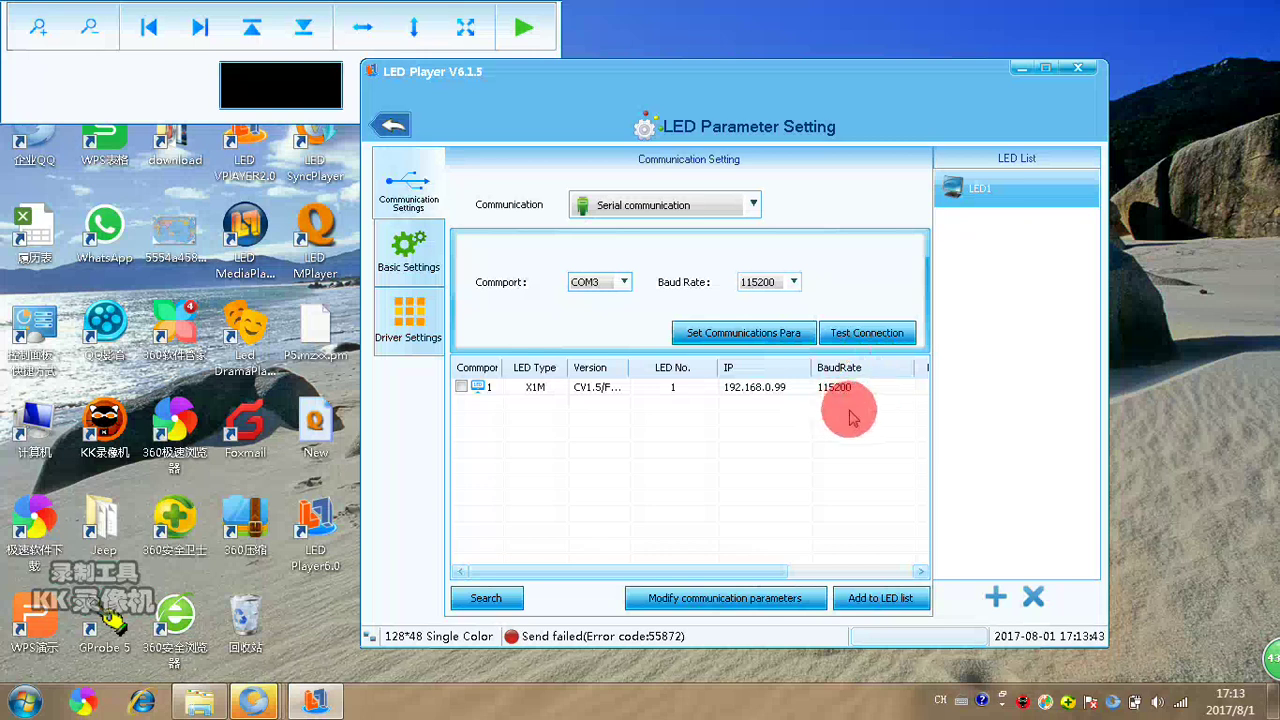
Step: Apply basic and driver settings, which time out on serial, and return to the main window
click(410, 256)
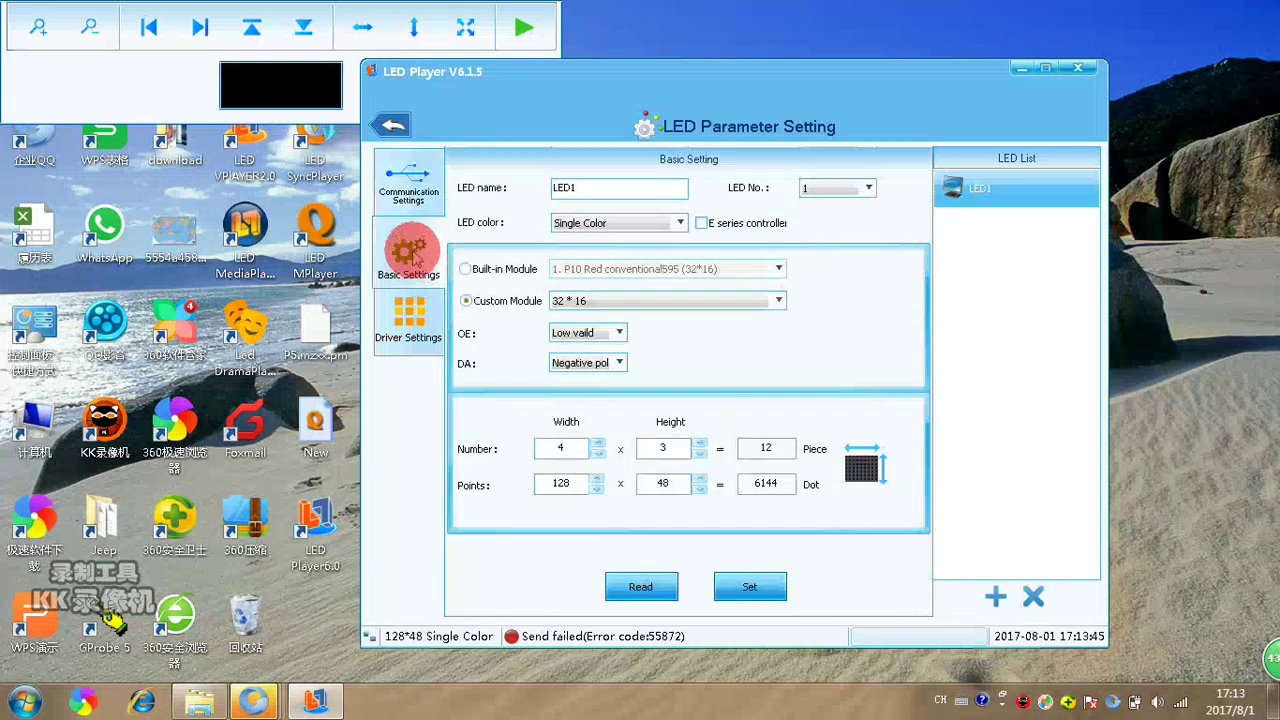
click(775, 586)
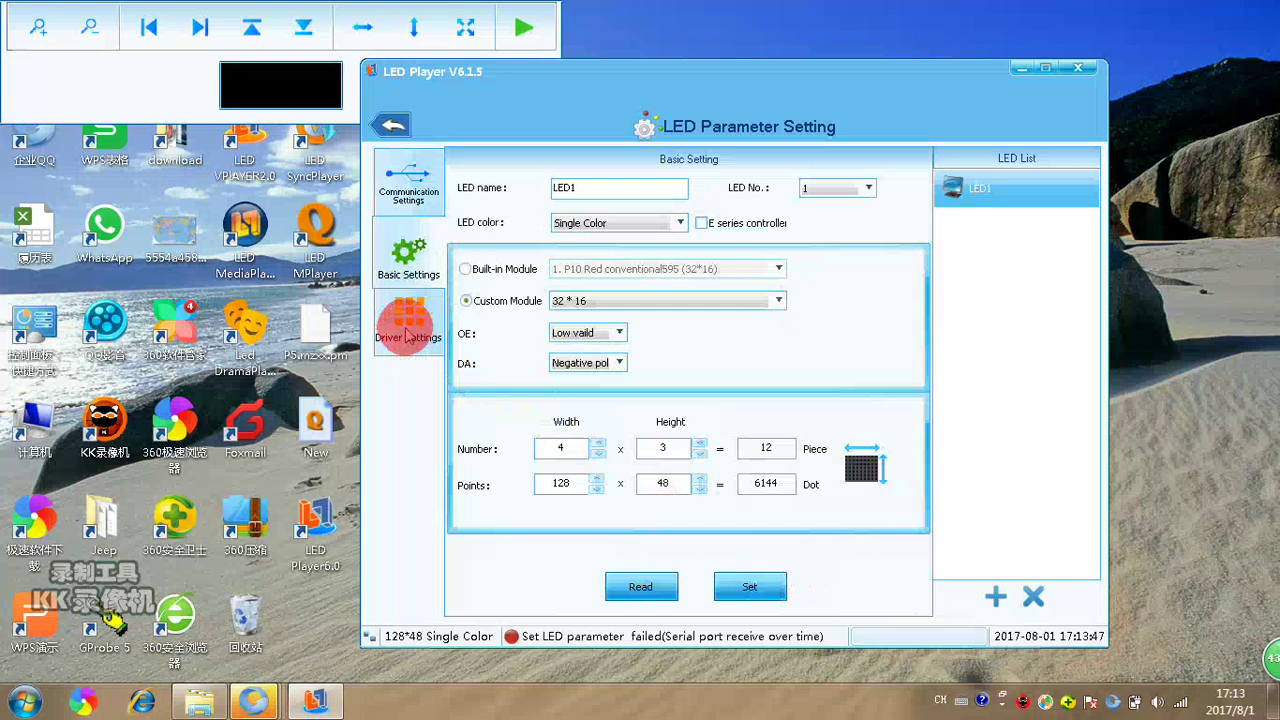
click(410, 325)
click(711, 584)
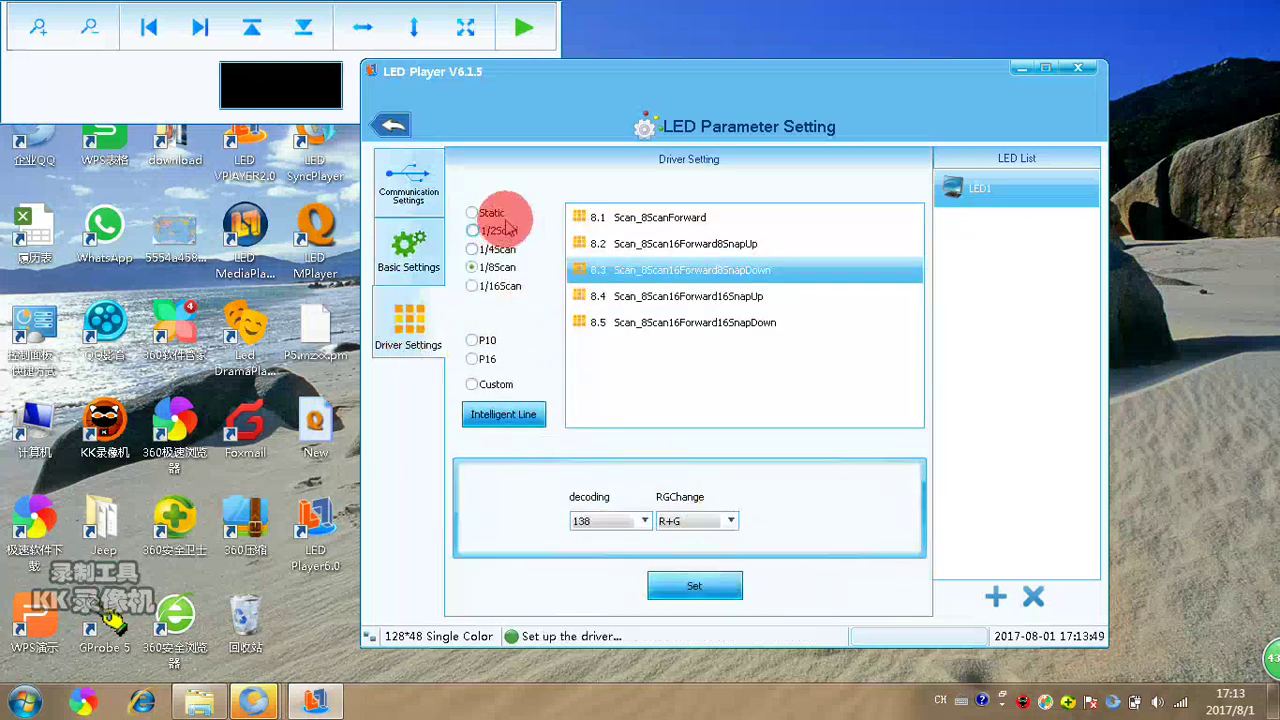
click(399, 131)
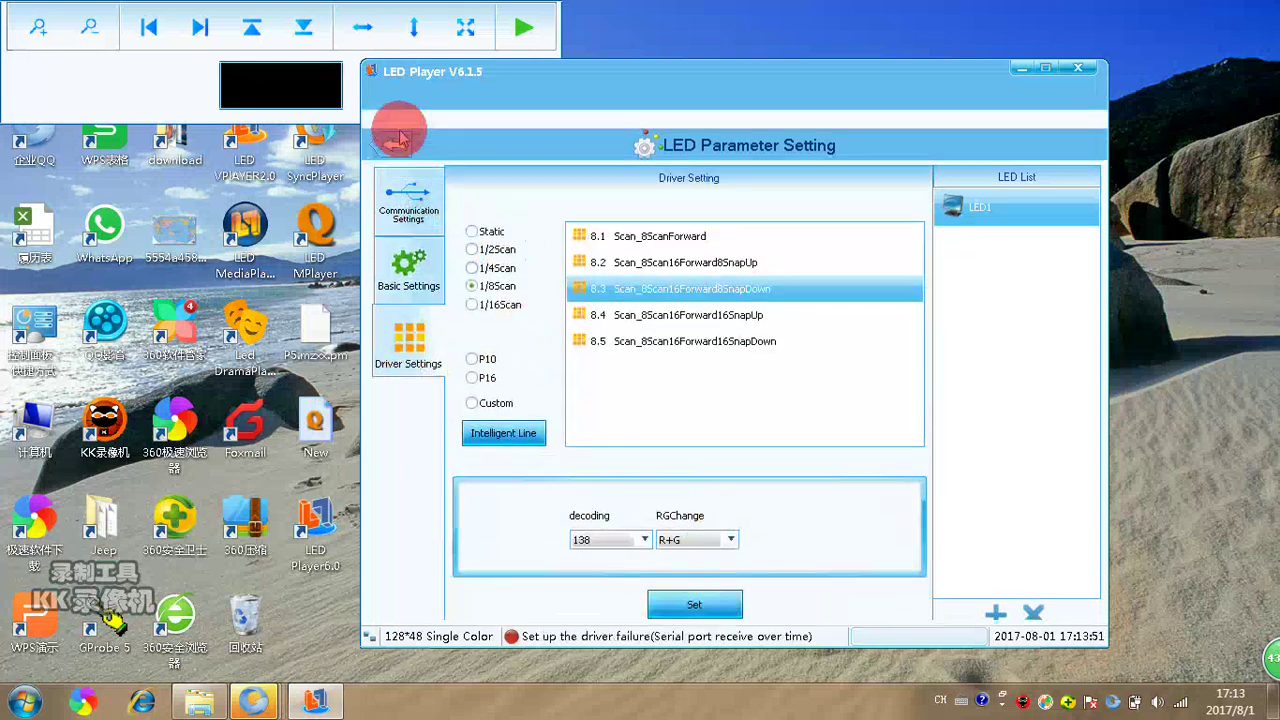
click(720, 163)
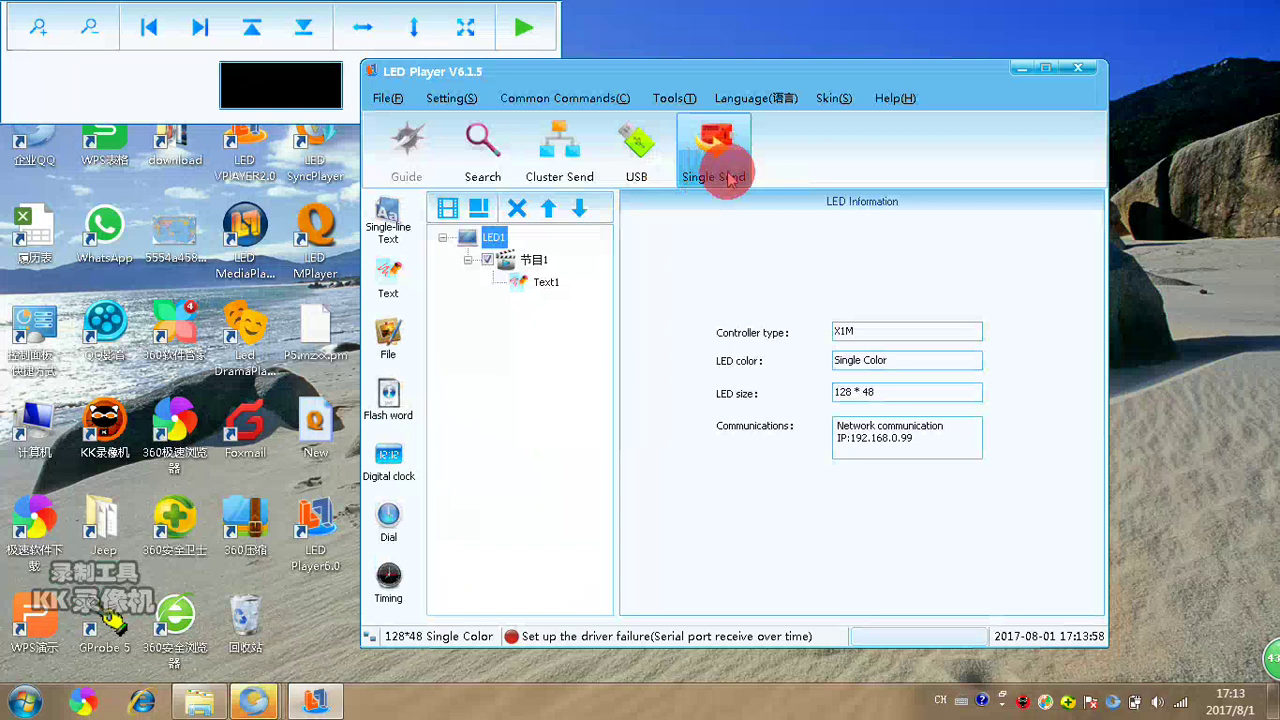
click(458, 104)
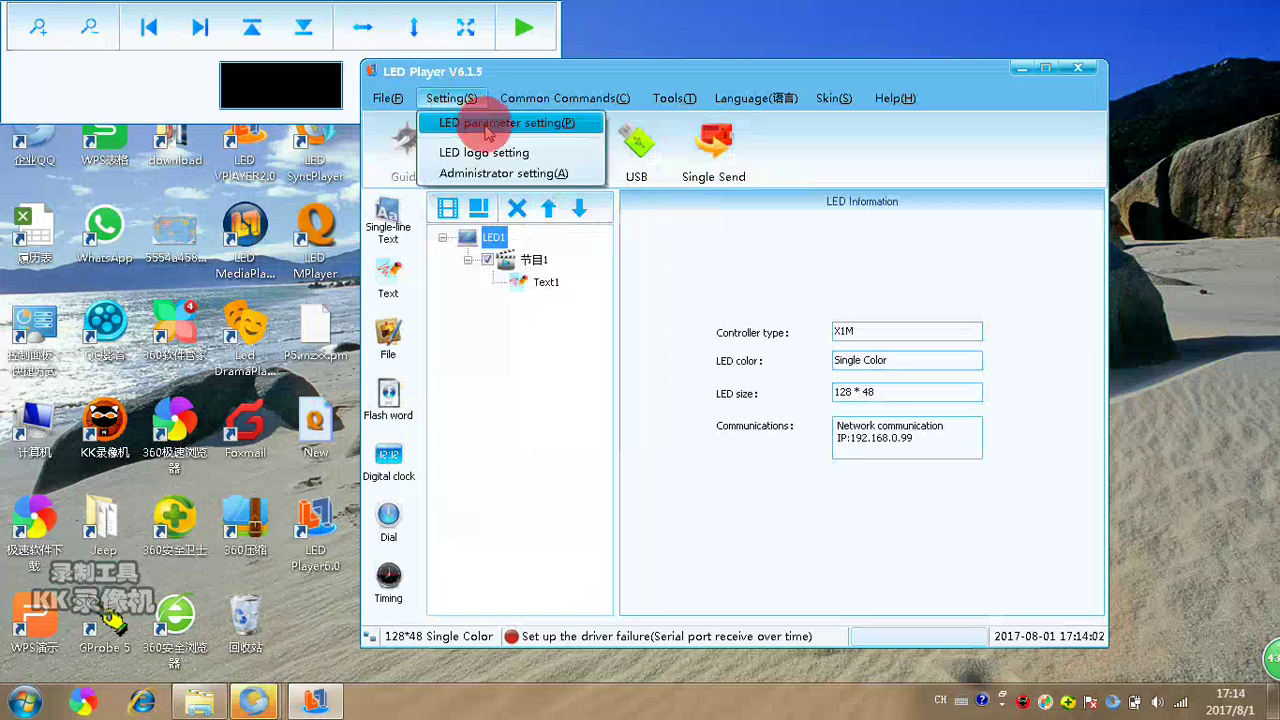
Step: Reopen LED parameter setting past the password and switch communication to USB
click(487, 131)
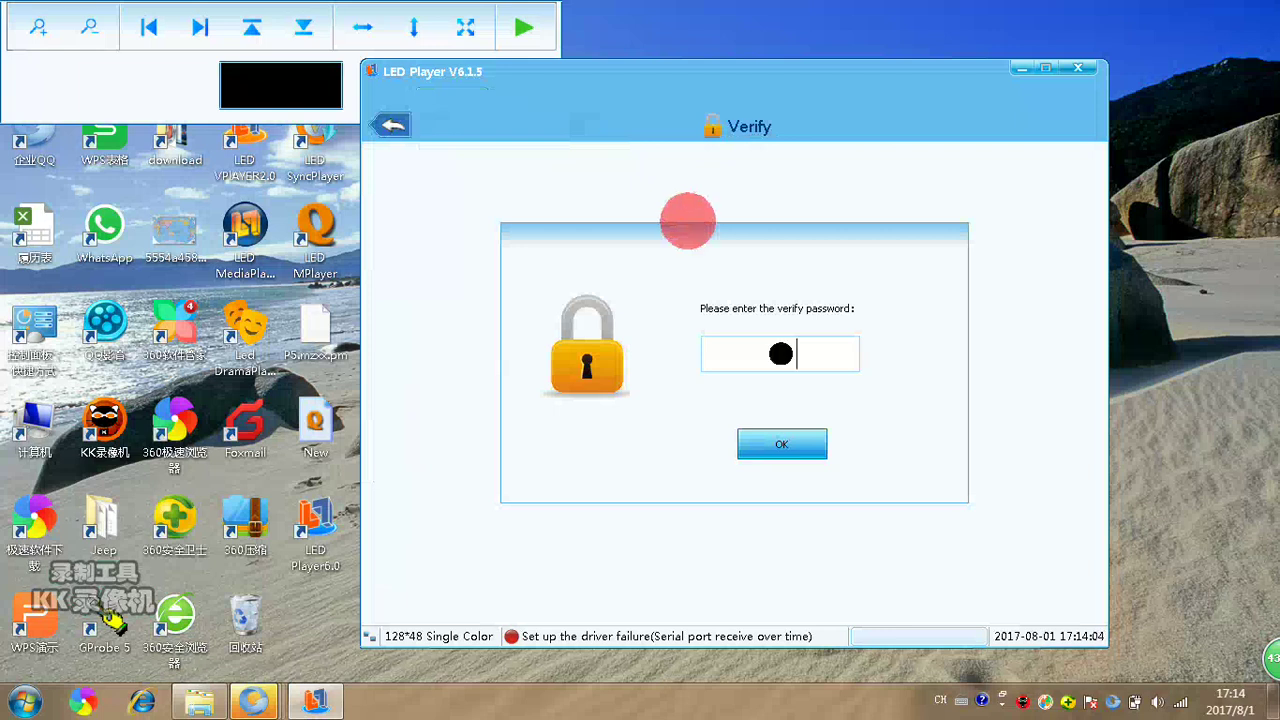
key(Return)
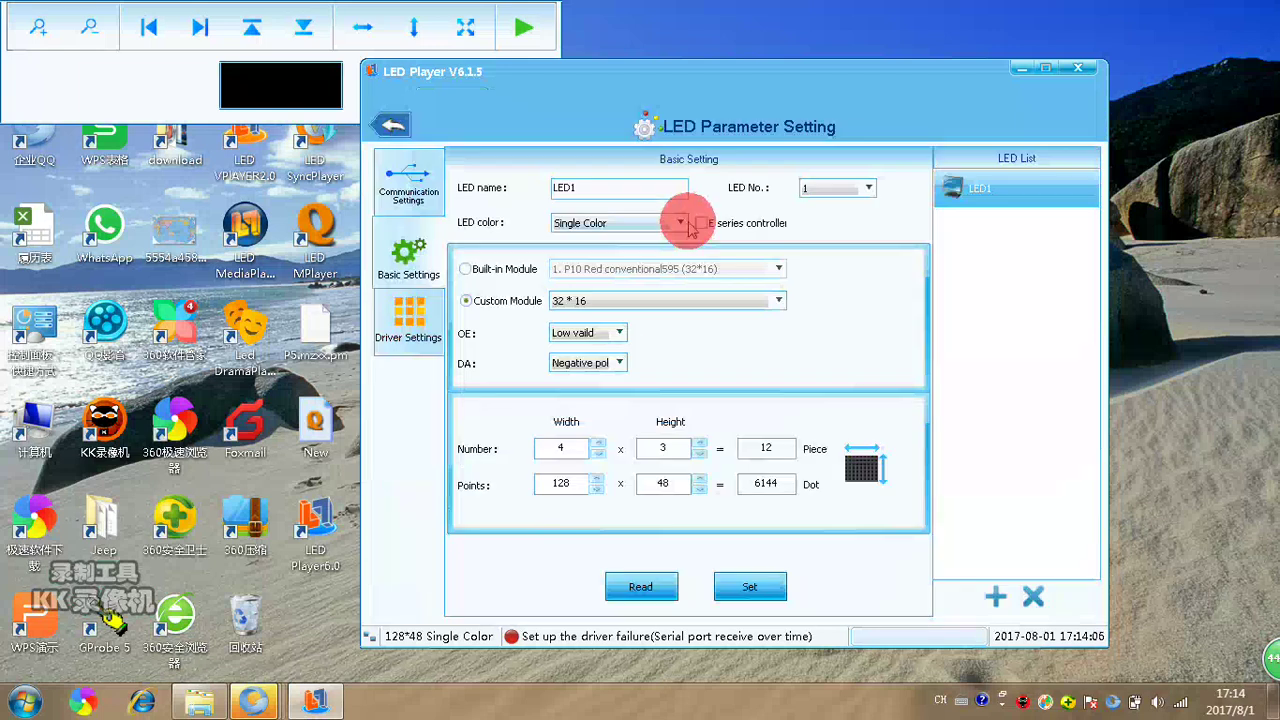
click(423, 163)
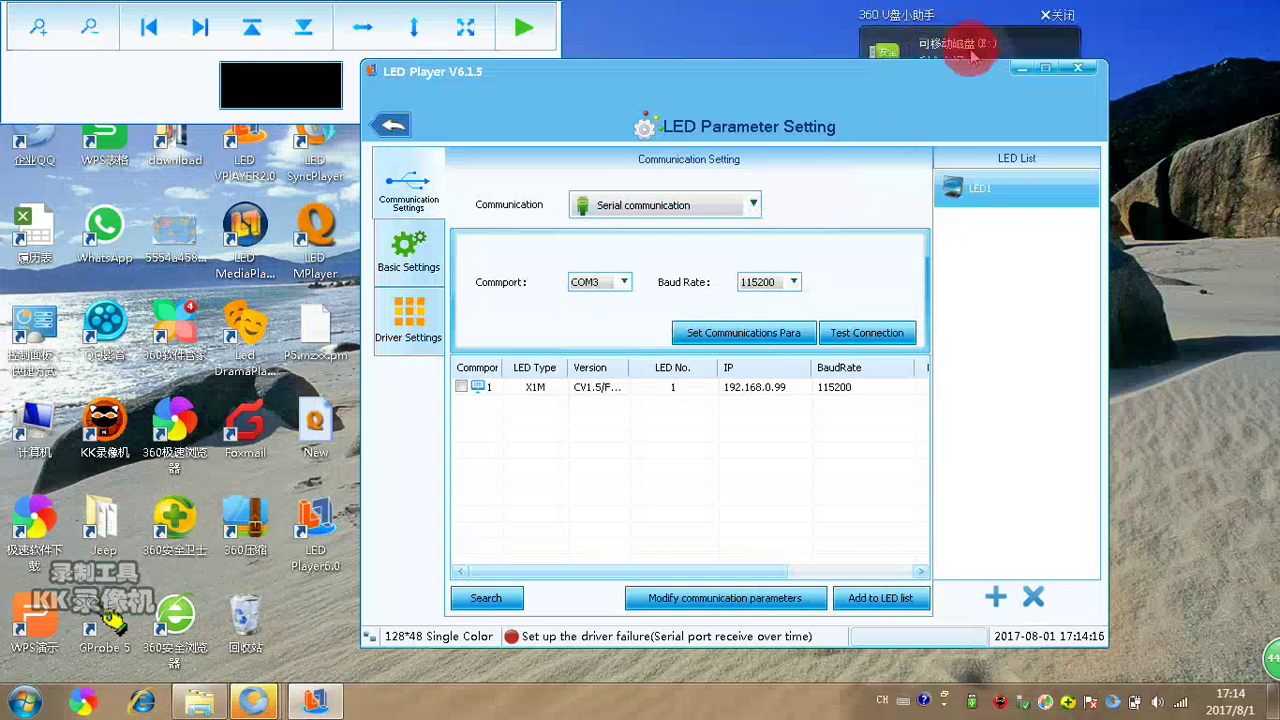
click(754, 200)
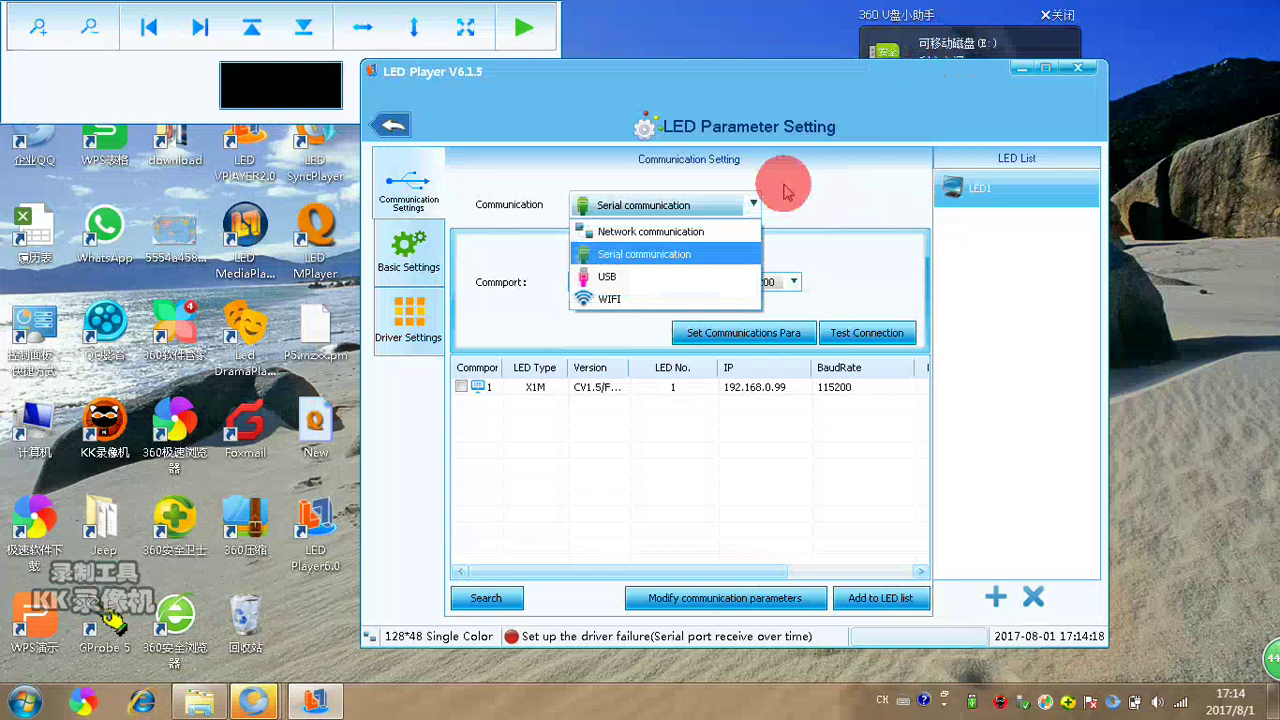
click(695, 282)
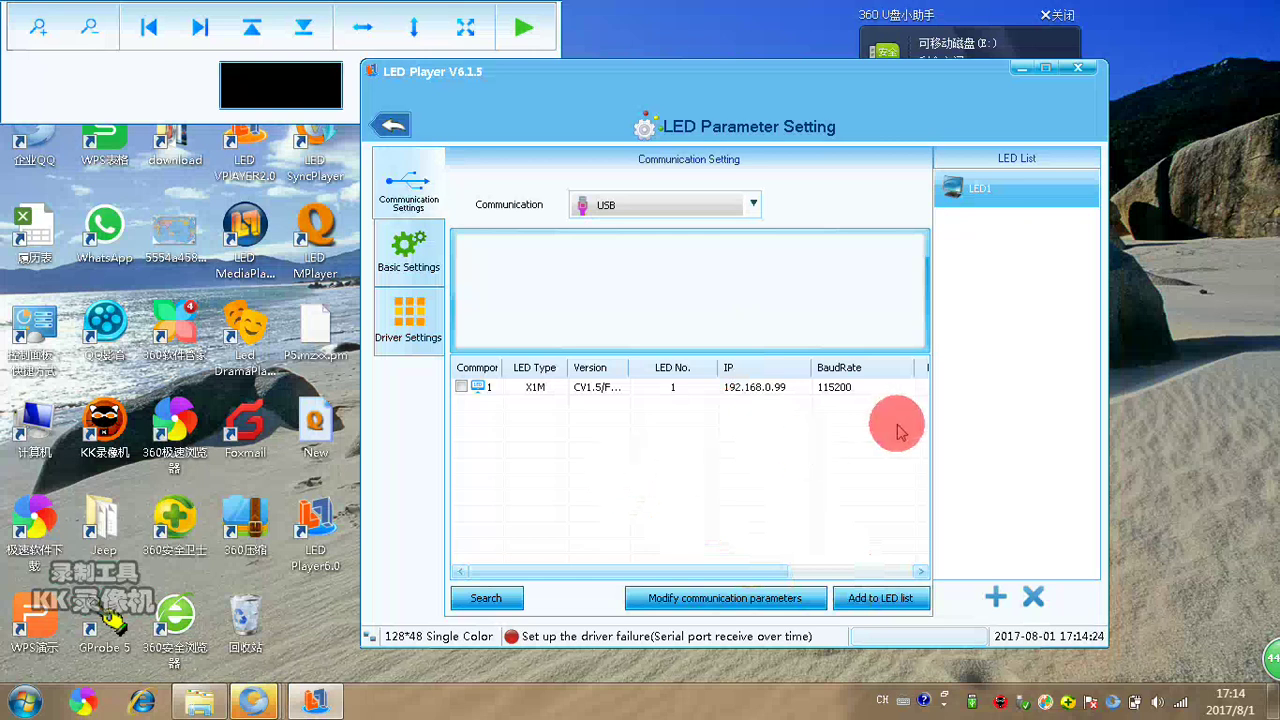
Step: Apply Basic and Driver Settings successfully, return to the main window, and select Text1
click(419, 276)
click(768, 590)
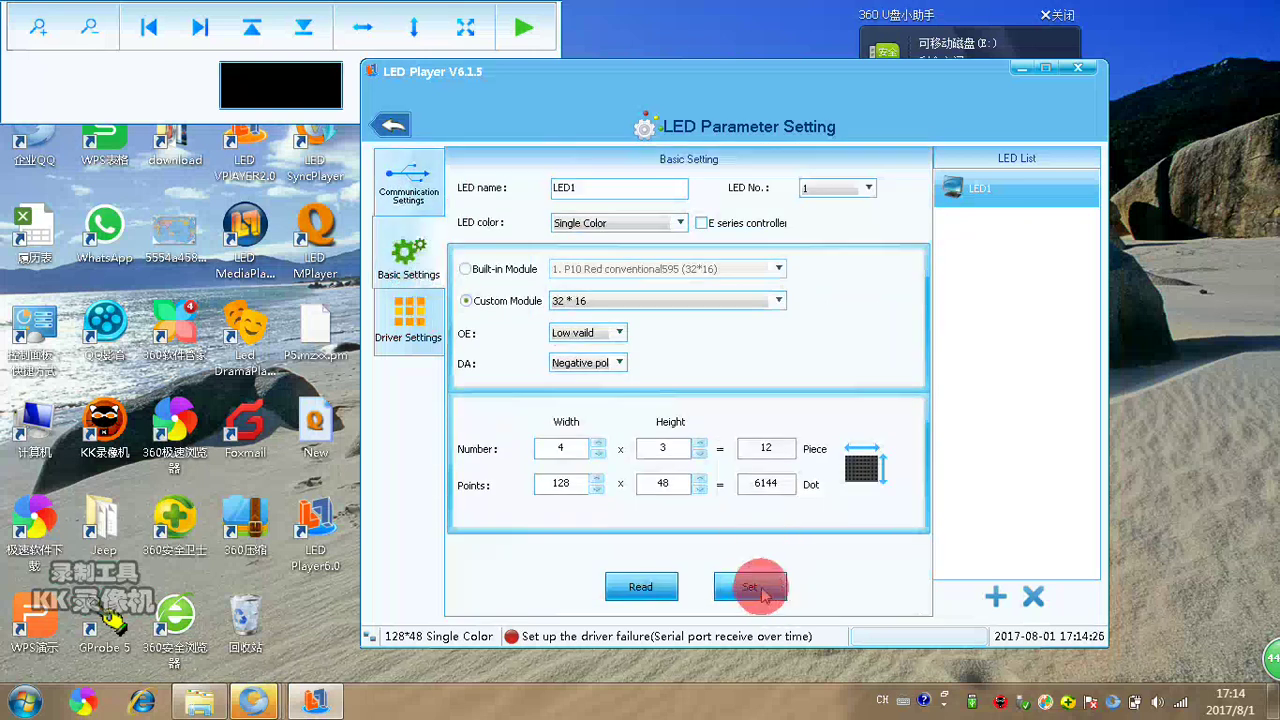
click(418, 335)
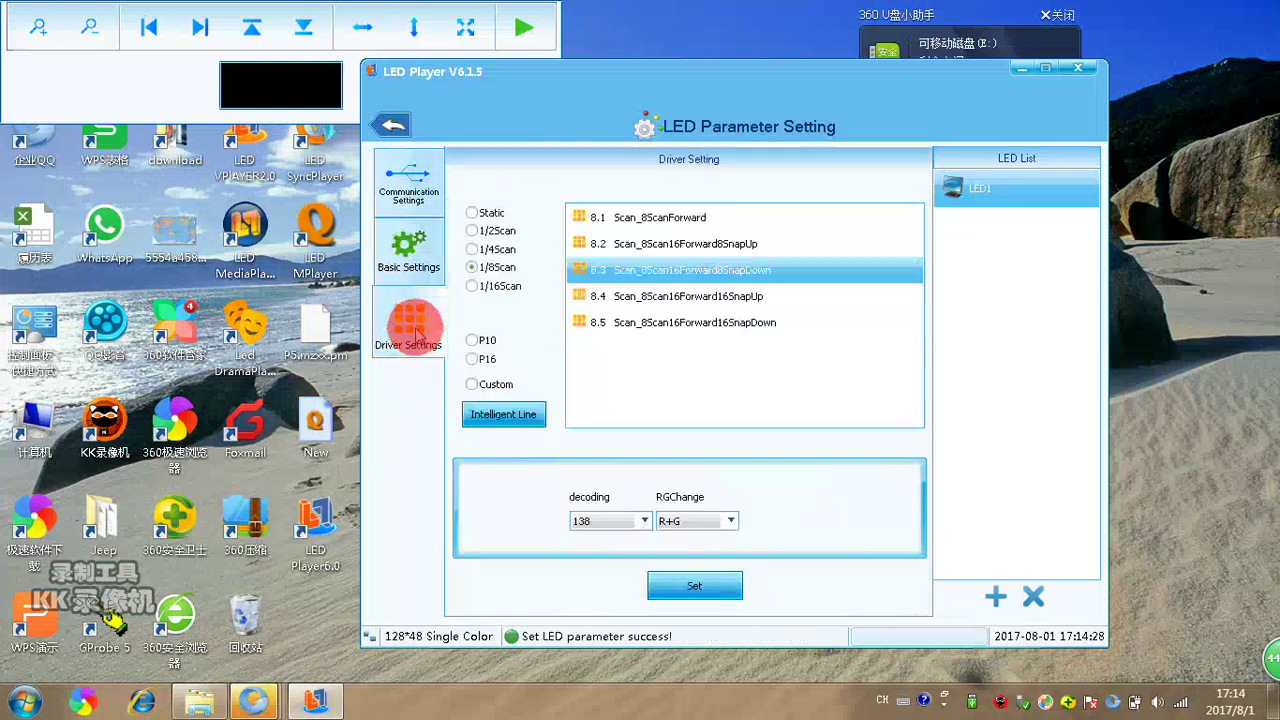
click(746, 590)
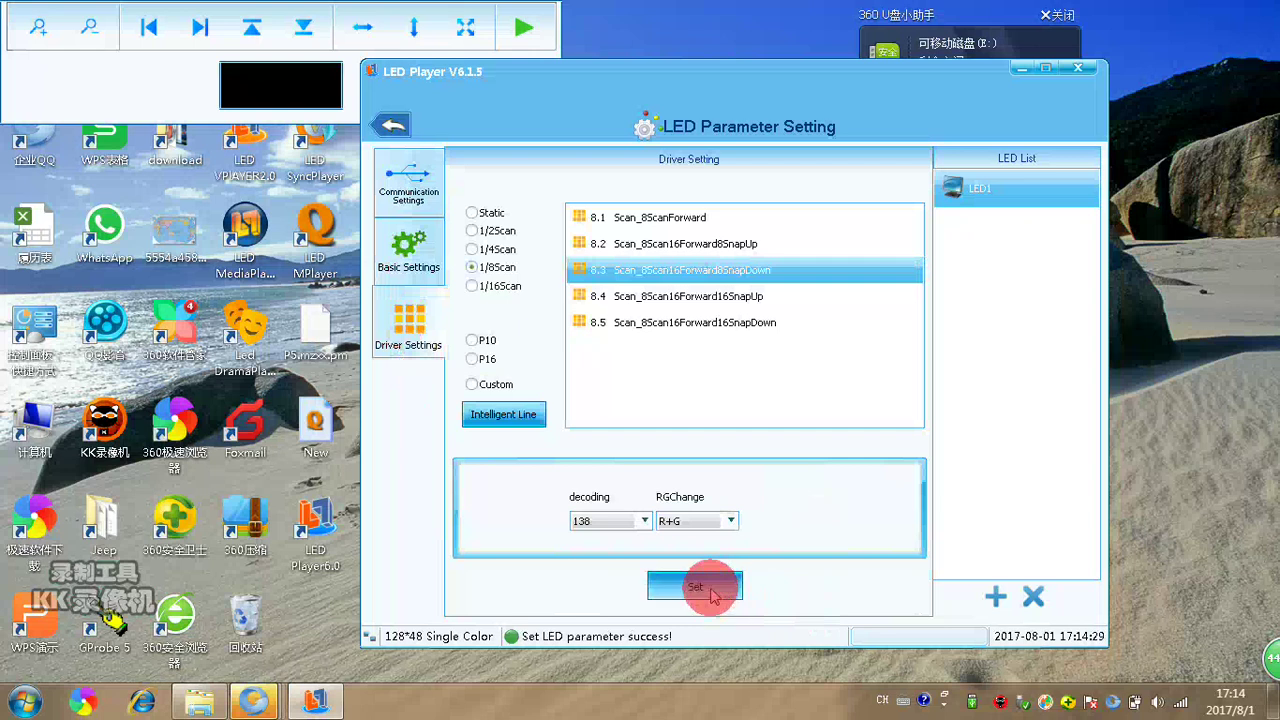
click(393, 124)
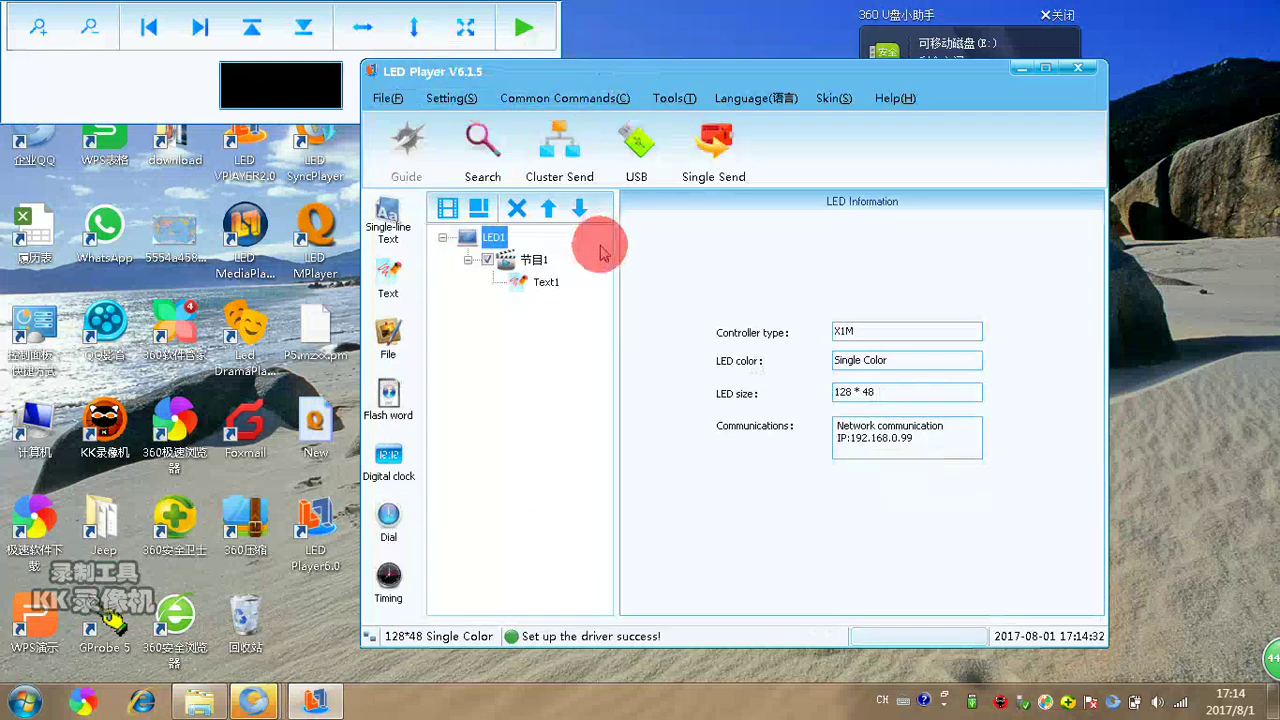
click(550, 281)
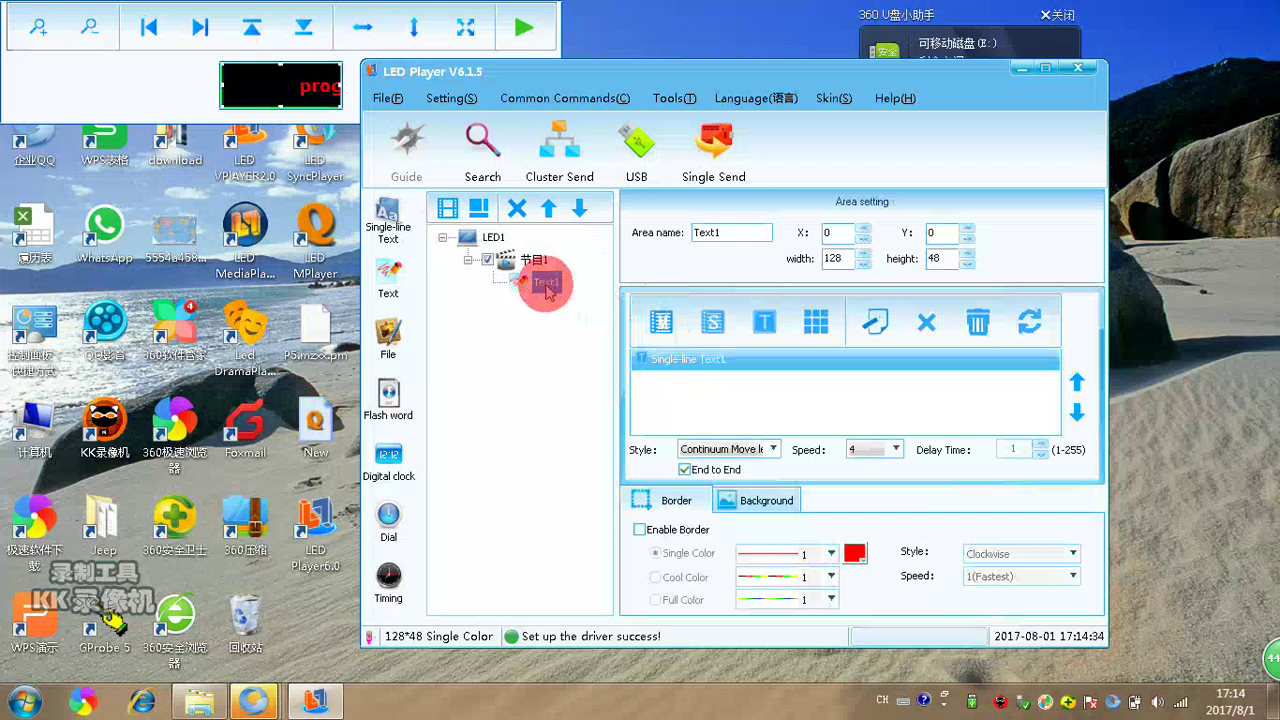
Step: Export the program through the USB send page to E:\ (Removable disk)[FAT32]
click(637, 146)
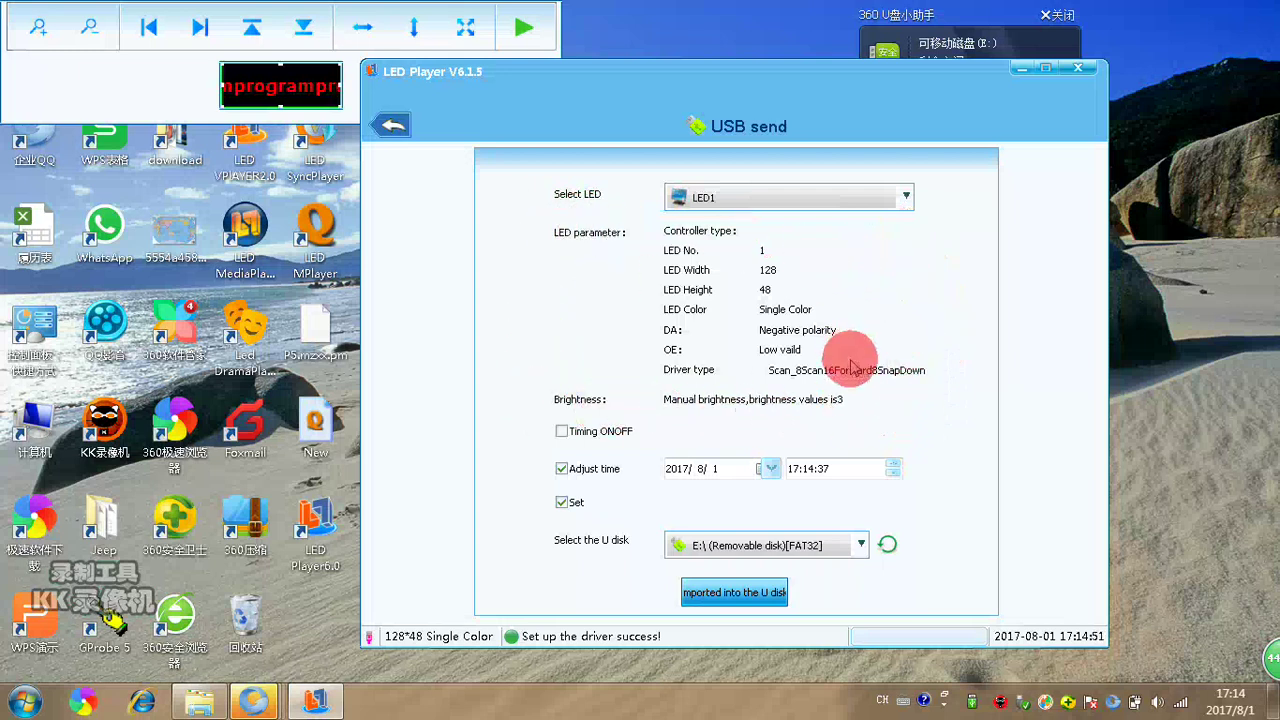
click(855, 545)
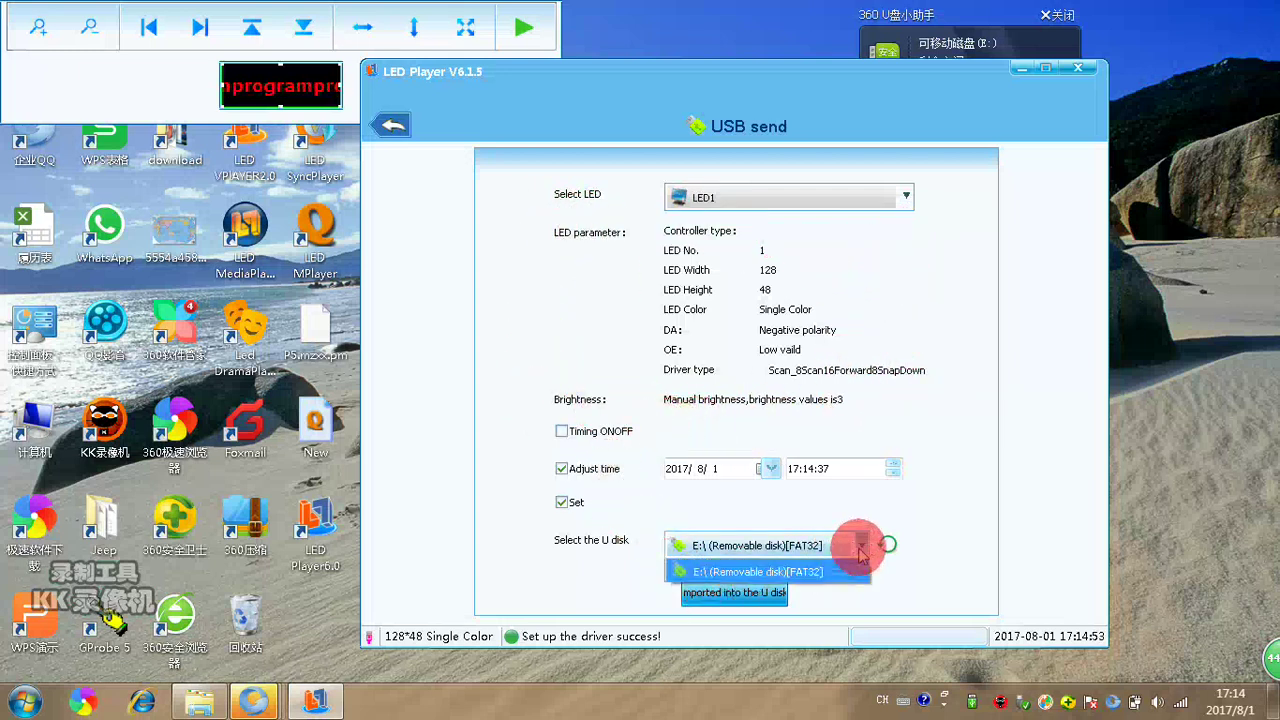
click(834, 571)
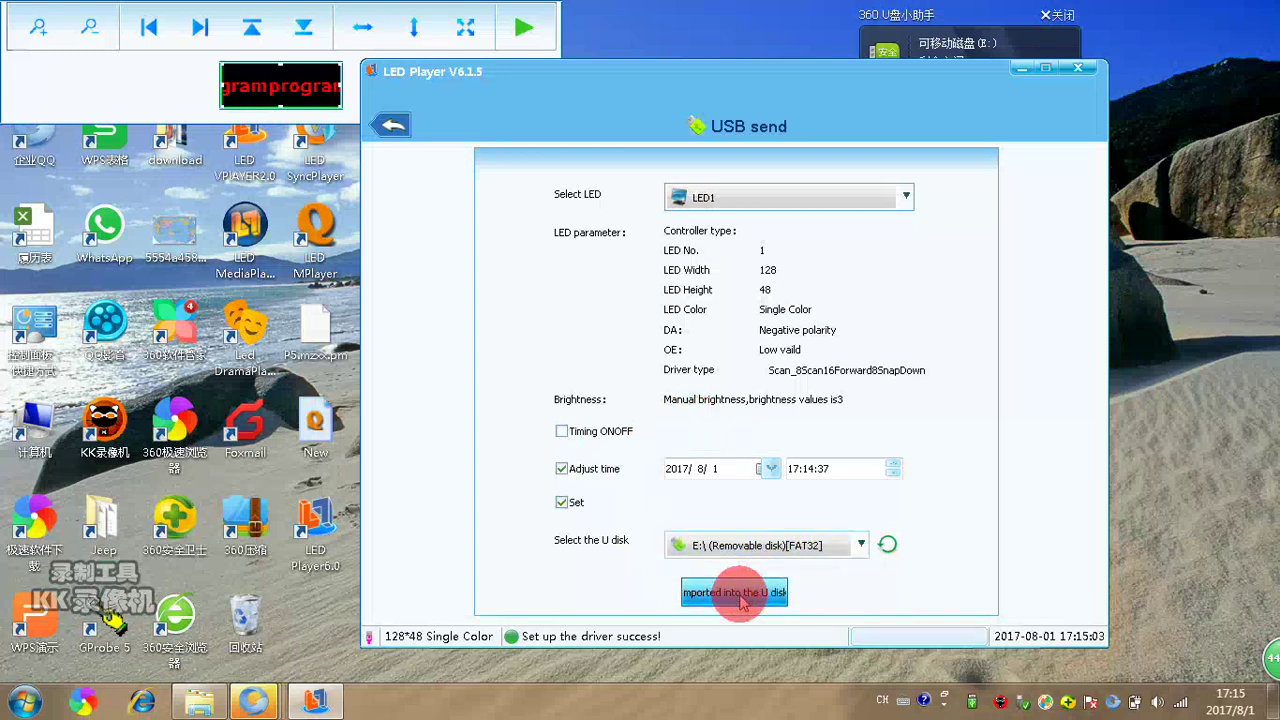
click(742, 598)
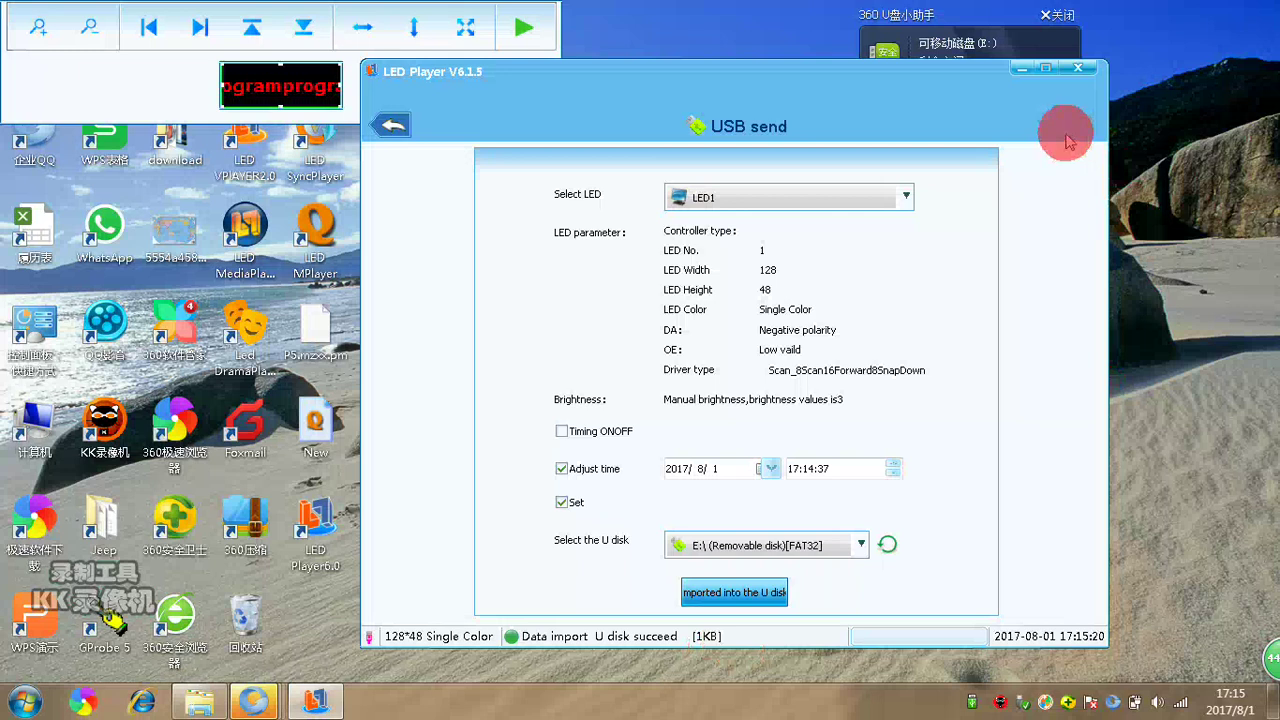
Step: Leave the USB send page and open LED parameter settings with the verification password
click(395, 124)
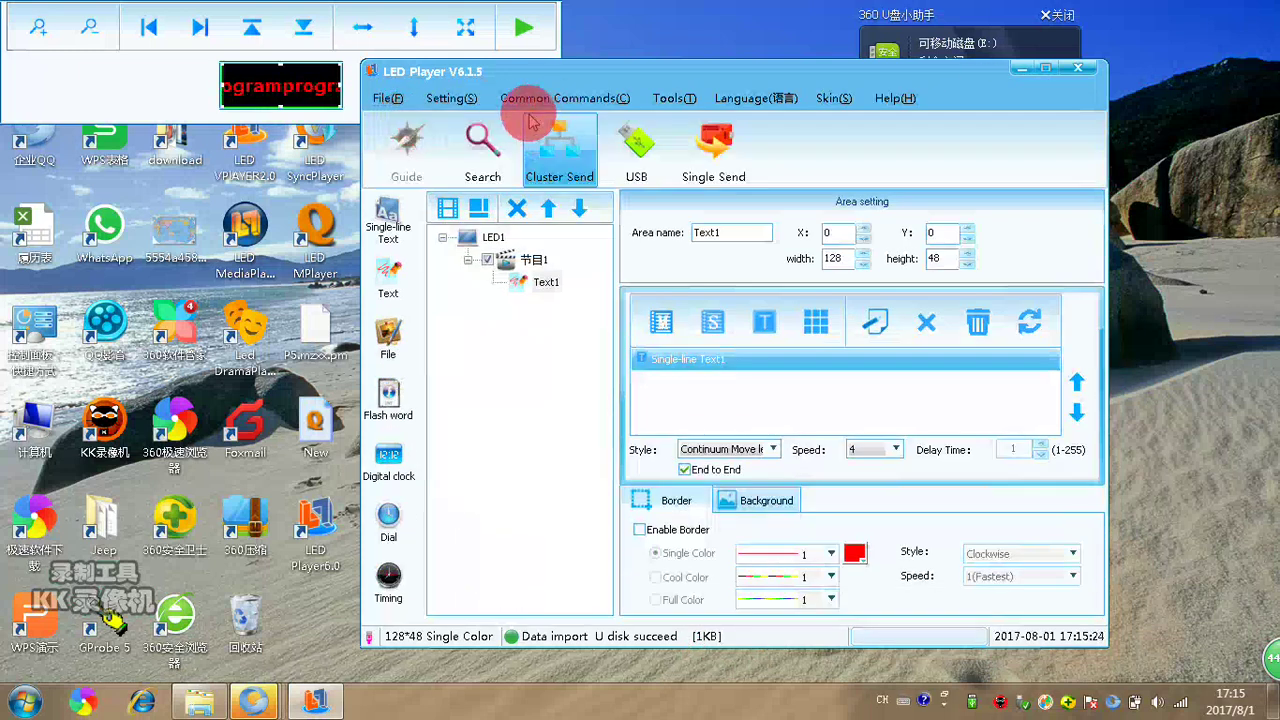
click(452, 98)
click(482, 122)
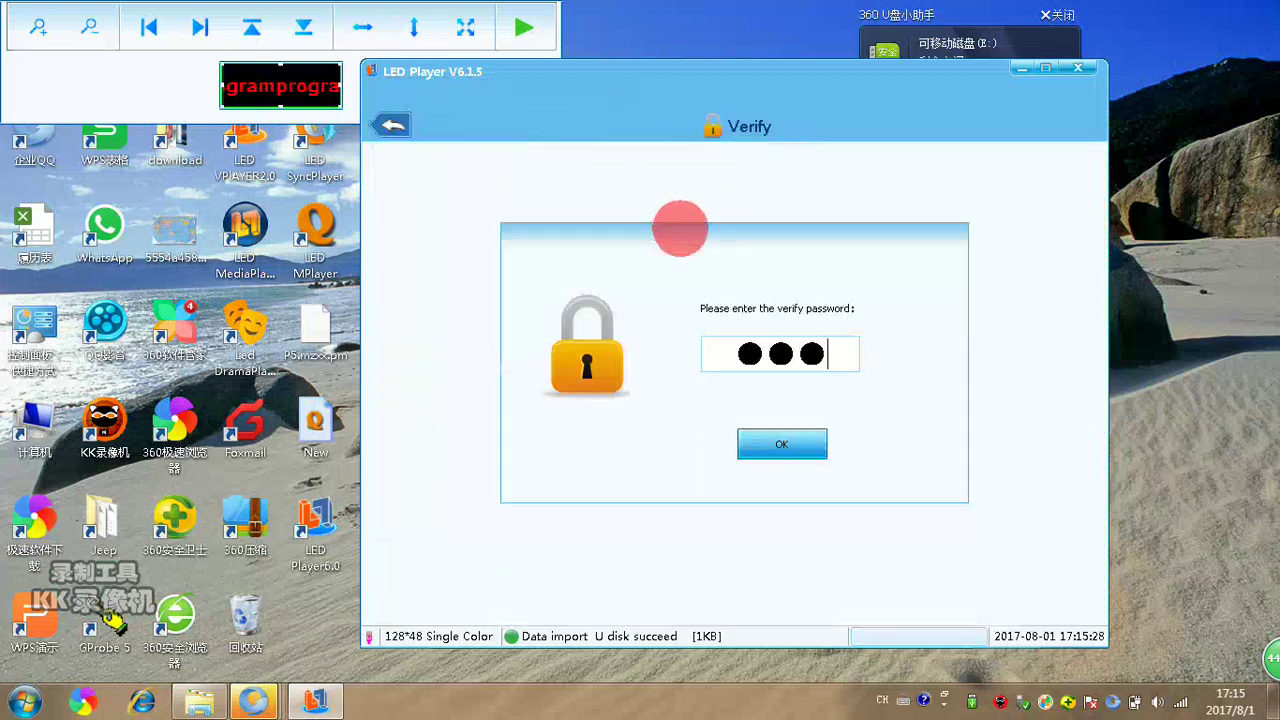
key(Return)
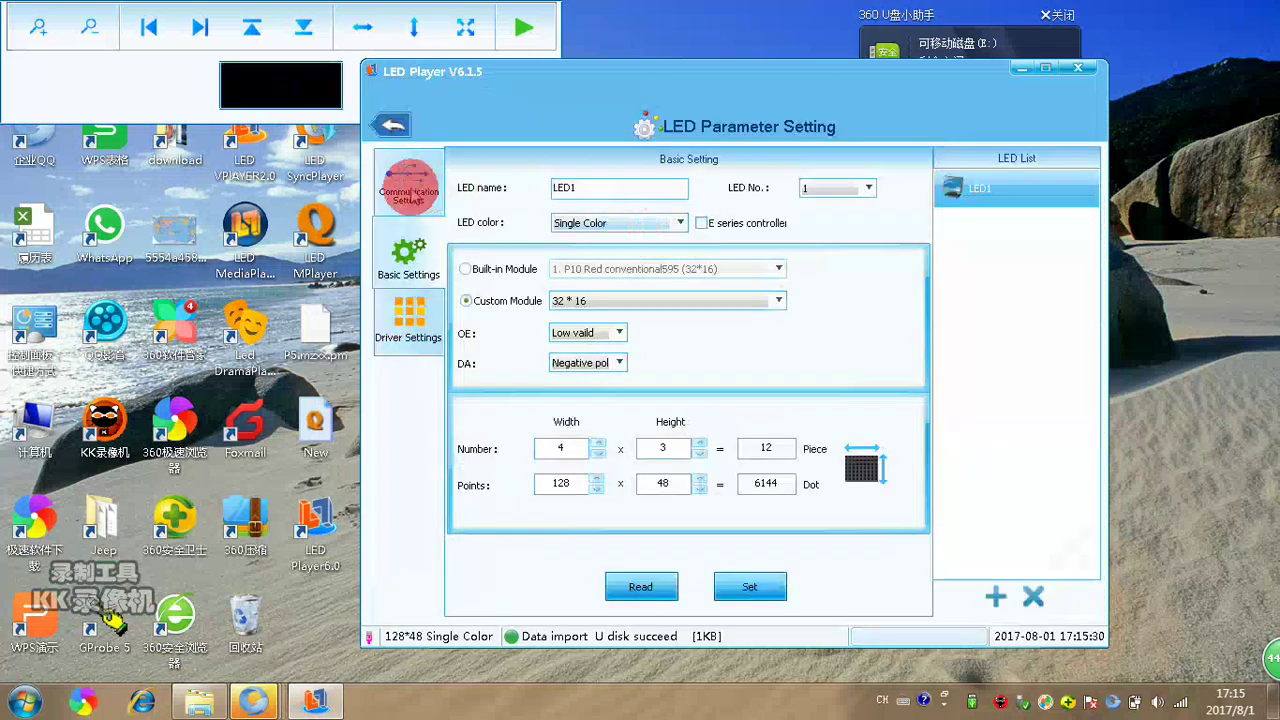
Step: Choose WIFI as the communication method in Communication Settings
click(418, 325)
click(436, 256)
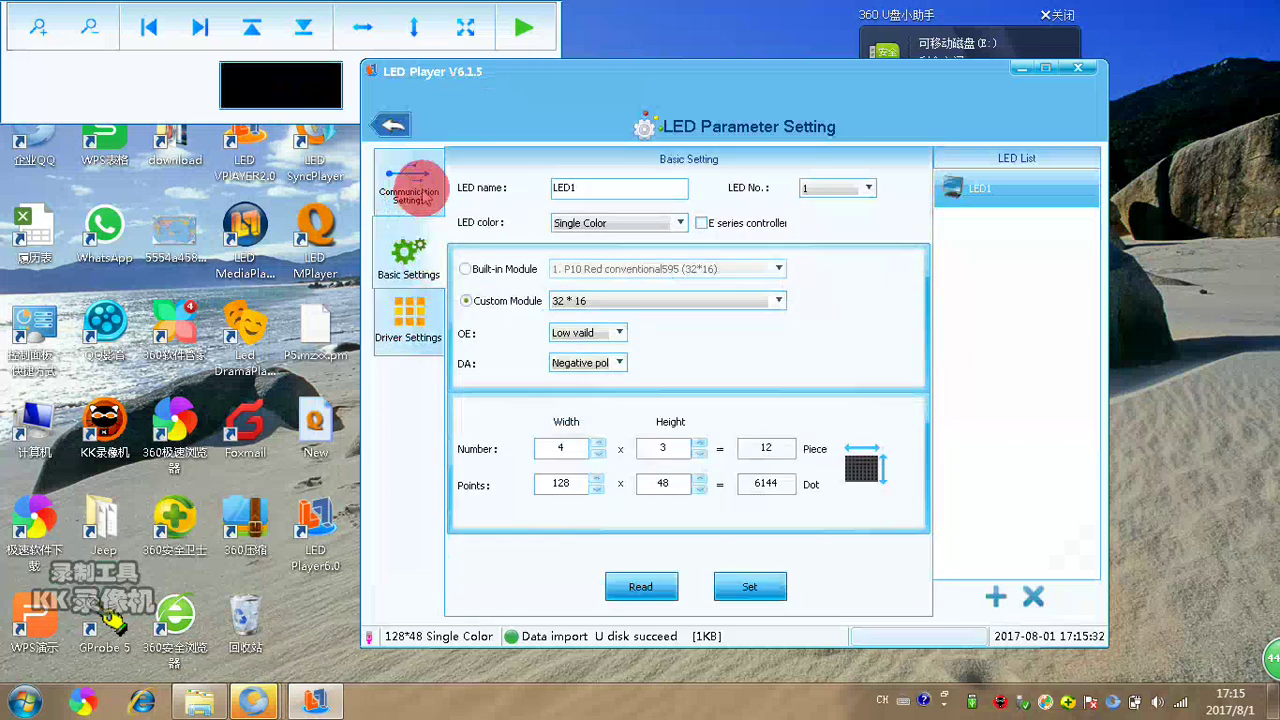
click(418, 195)
click(420, 327)
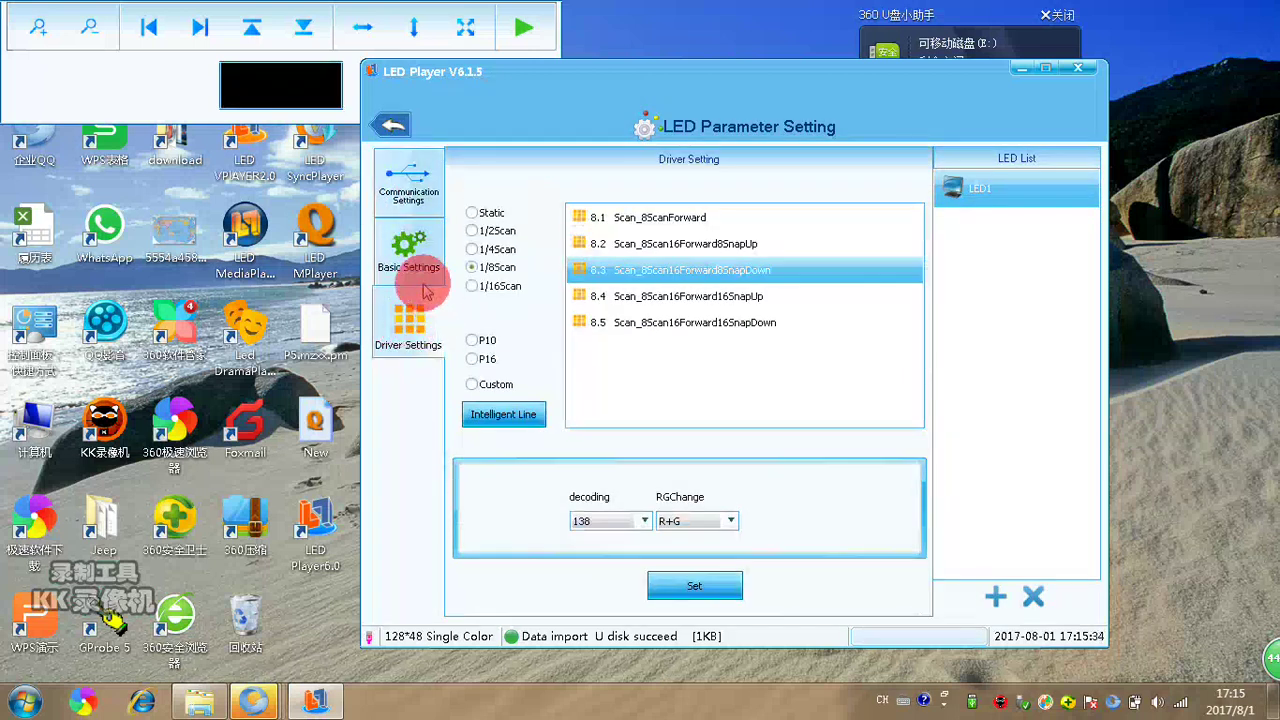
click(418, 195)
click(754, 203)
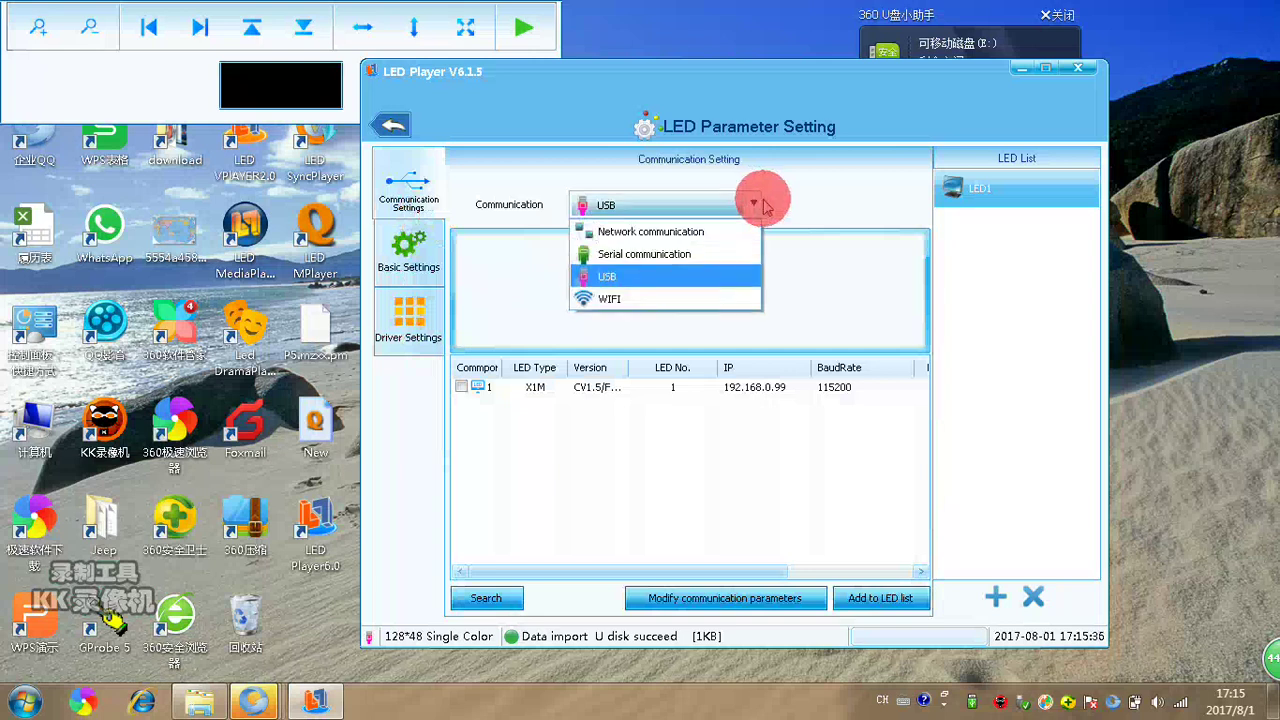
click(693, 300)
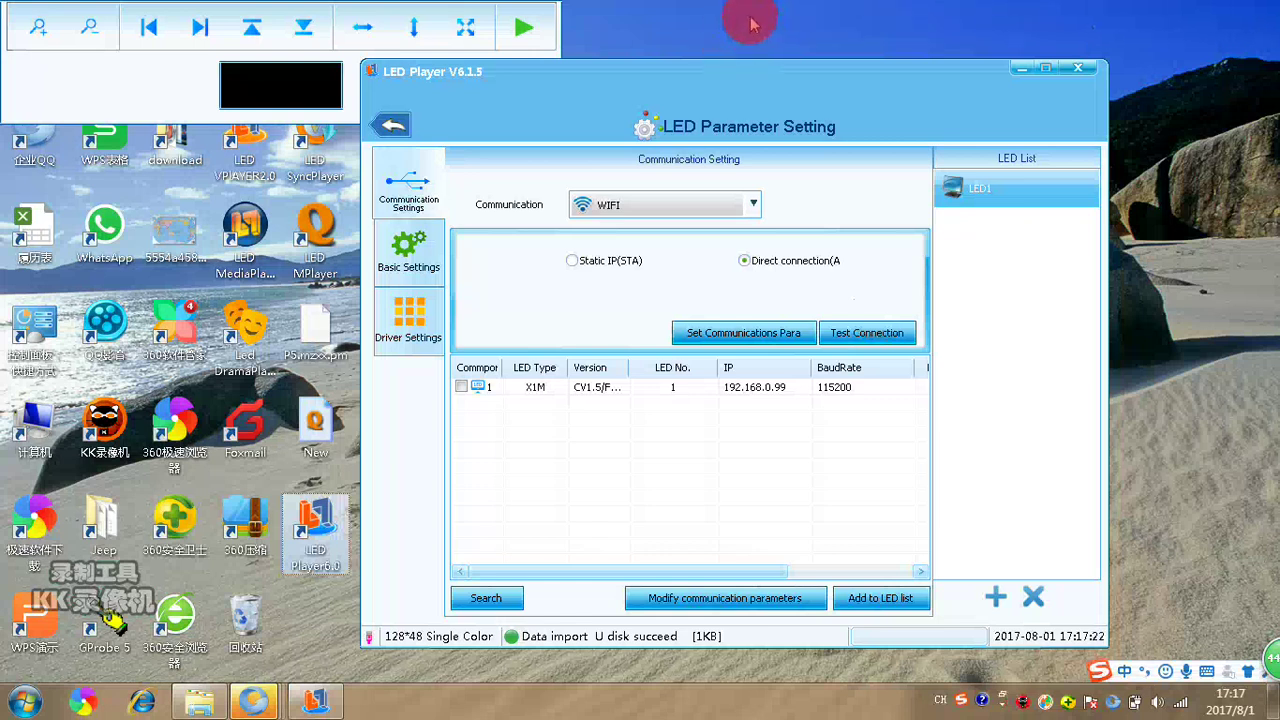
Step: Connect the computer to the controller's LS-WIFI wireless network from the tray
click(1180, 703)
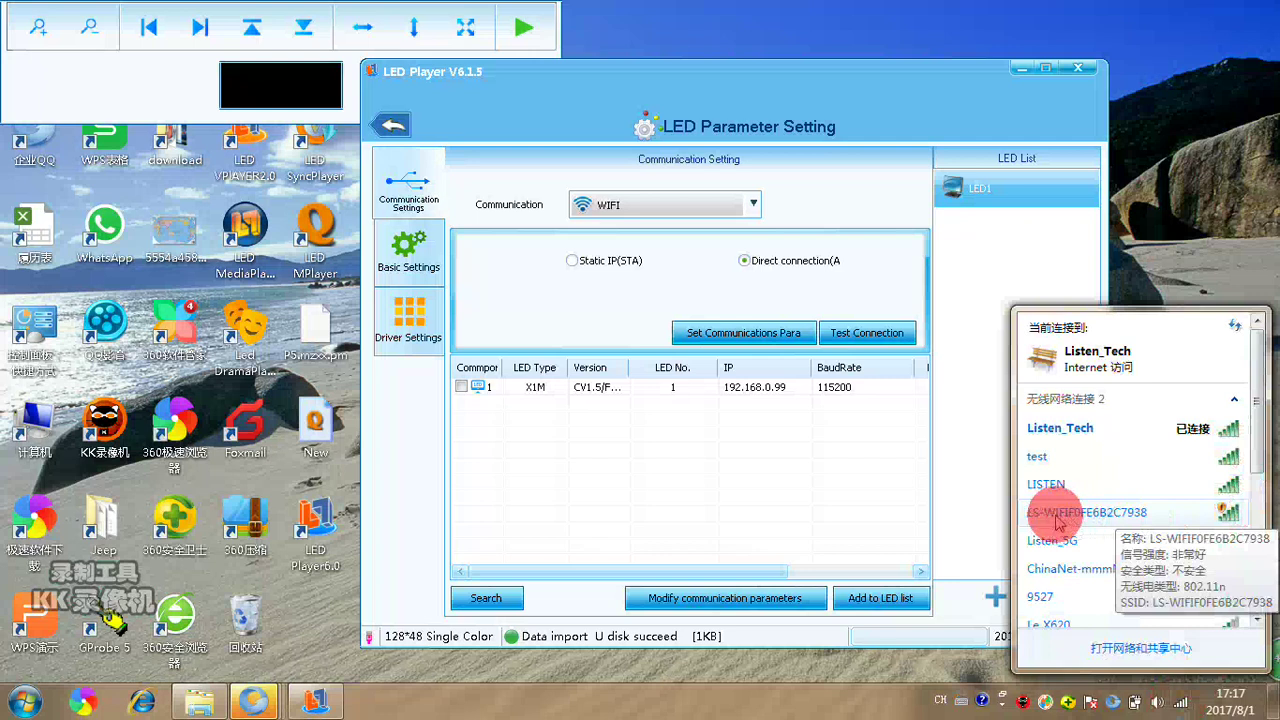
click(1163, 514)
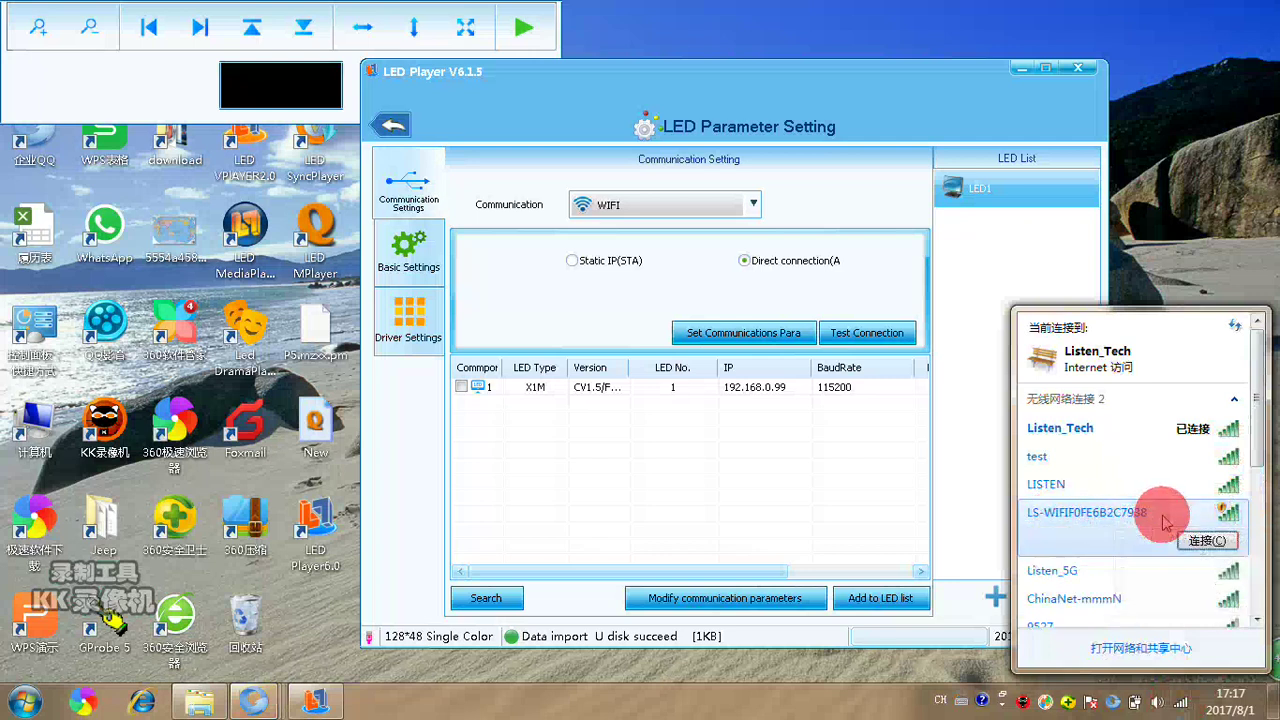
click(1207, 541)
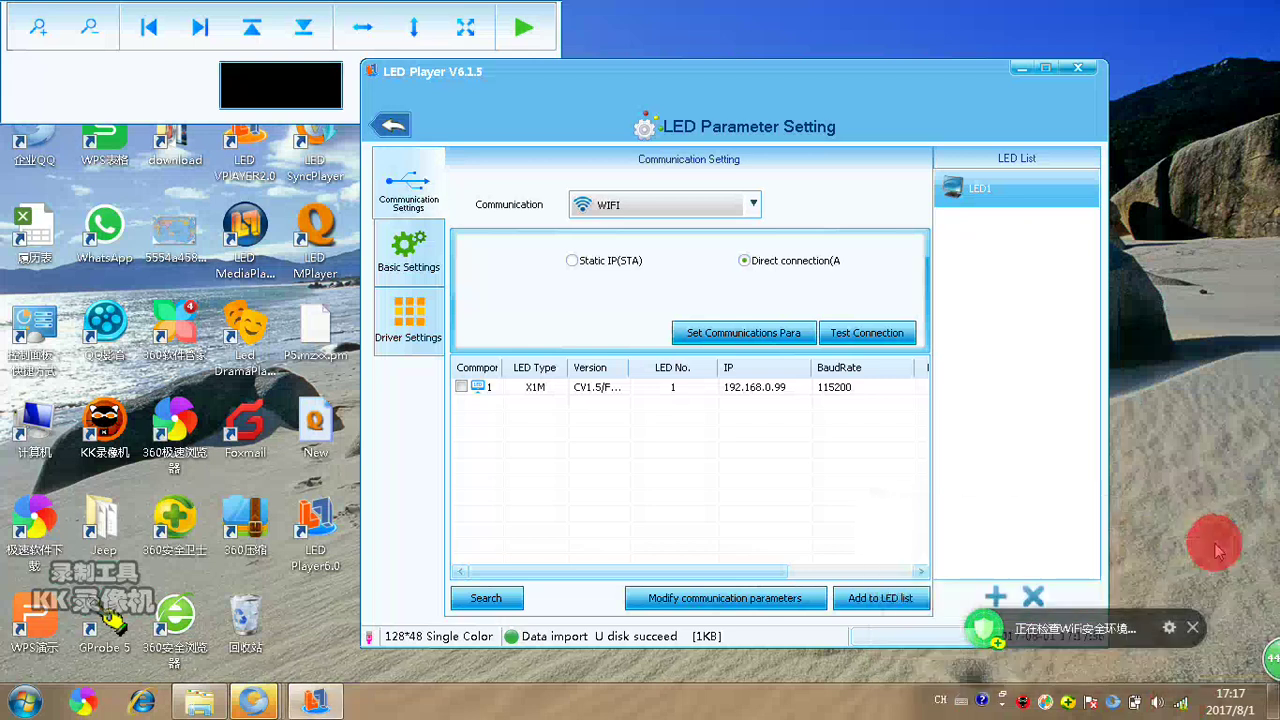
mouse_move(1183, 705)
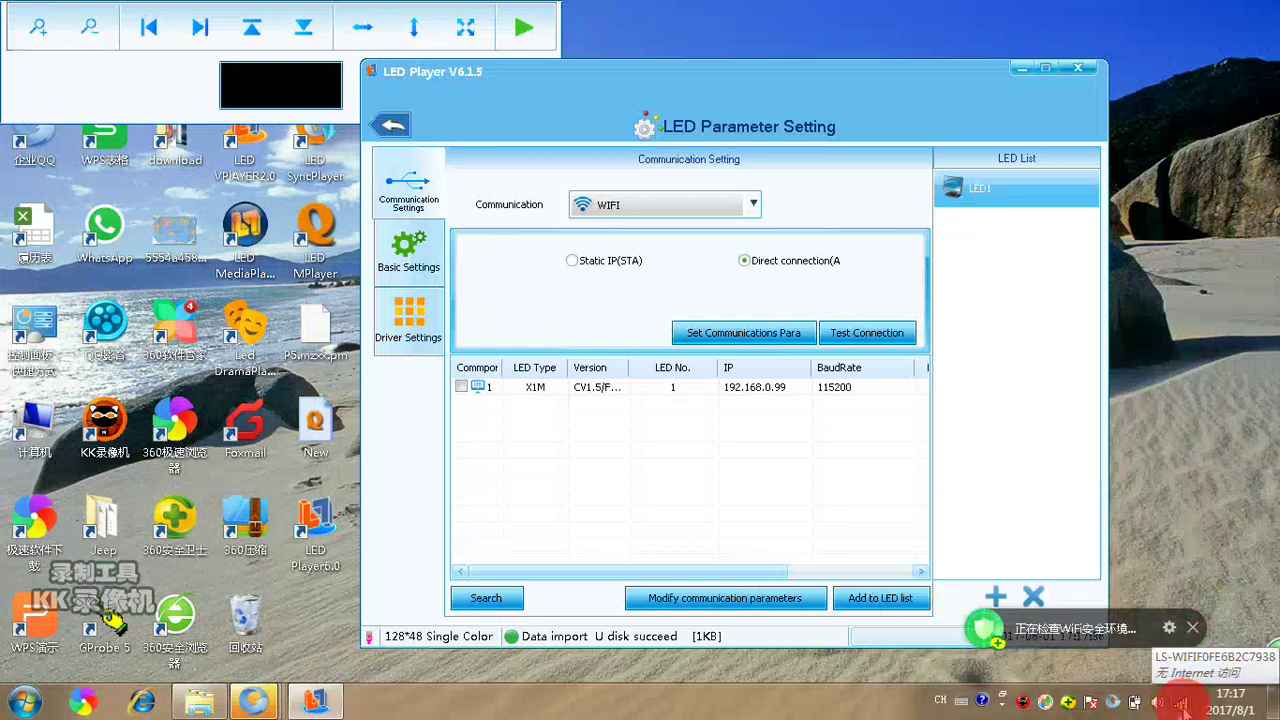
Step: Test the WiFi connection to the controller while editing the IP; both tests fail
click(873, 342)
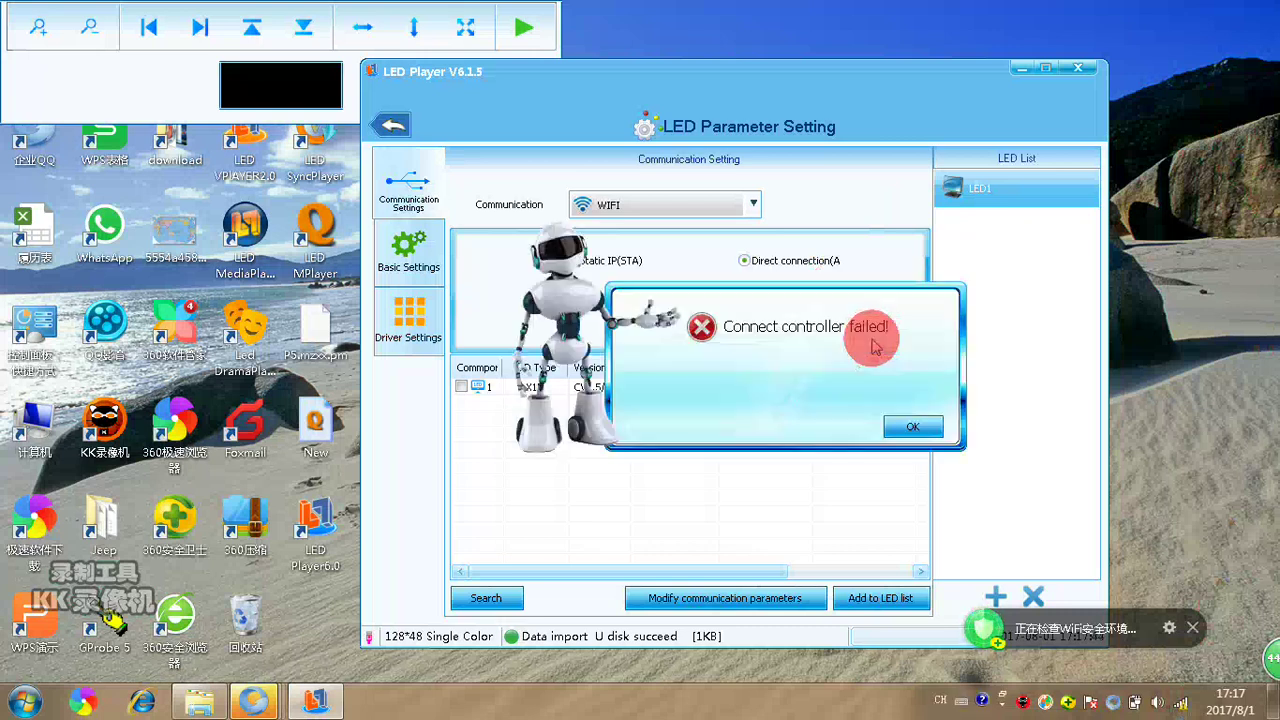
click(909, 422)
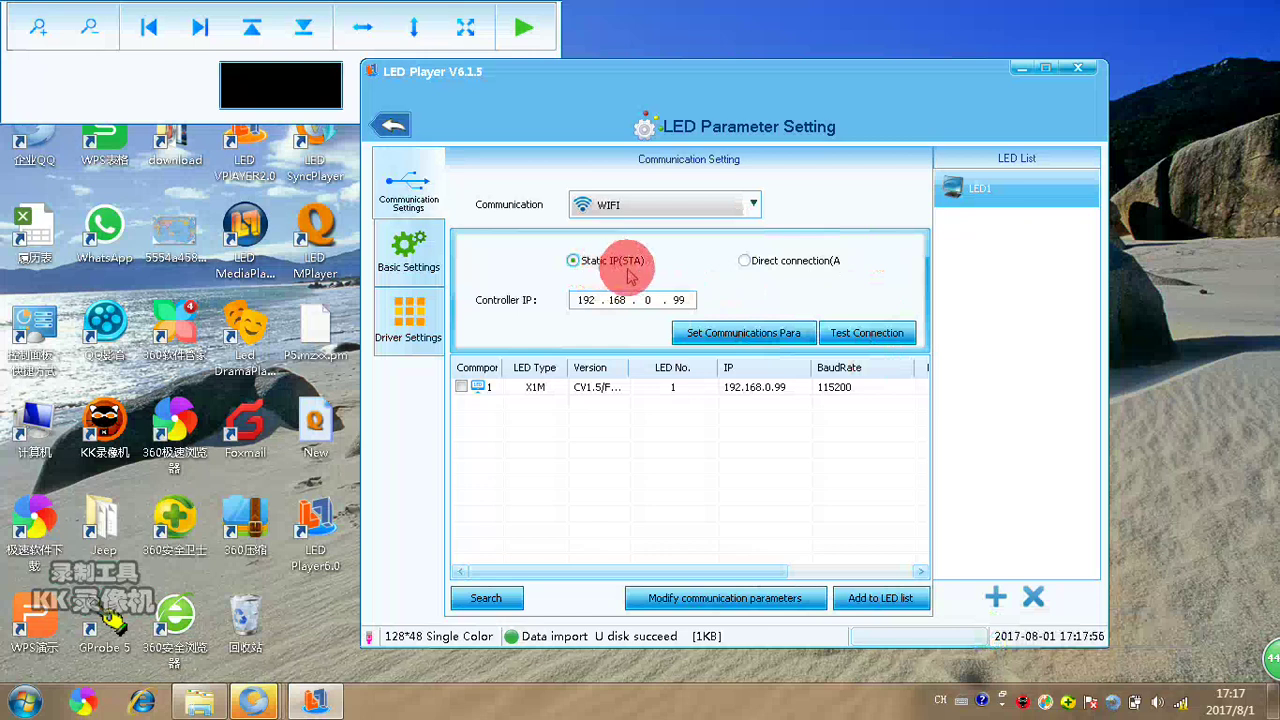
click(655, 302)
click(679, 302)
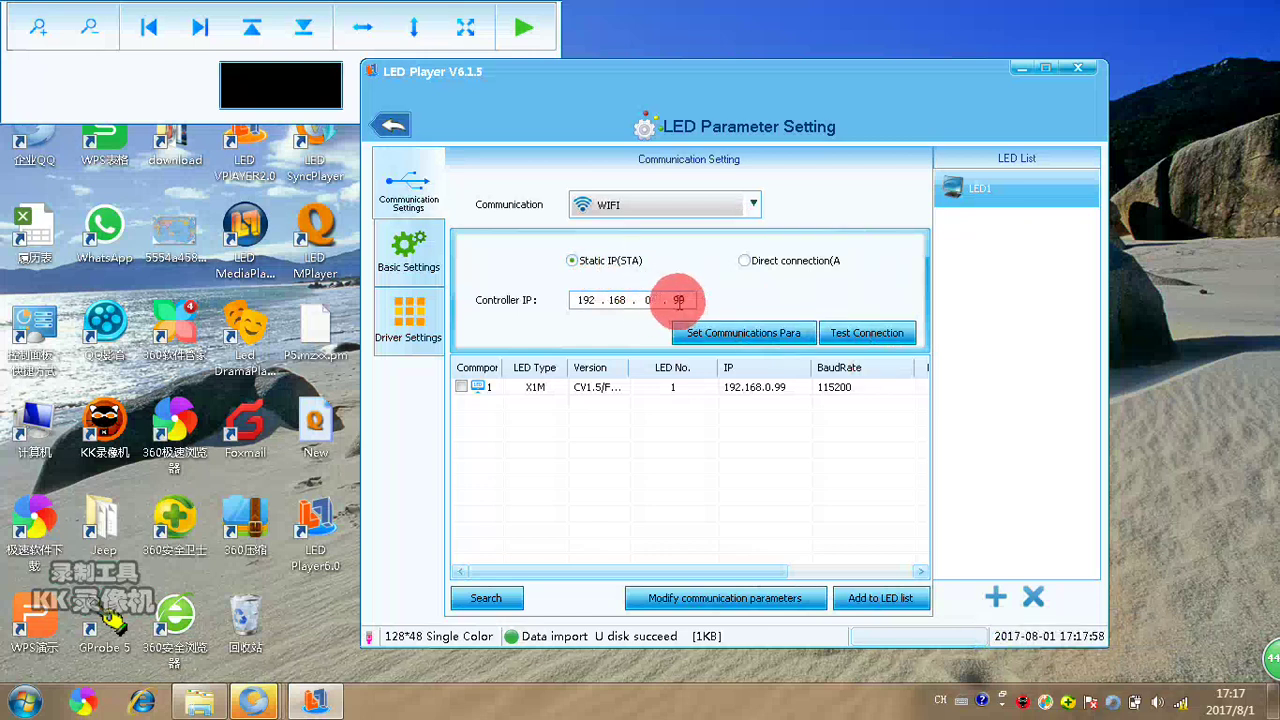
drag(674, 302, 693, 300)
text(1)
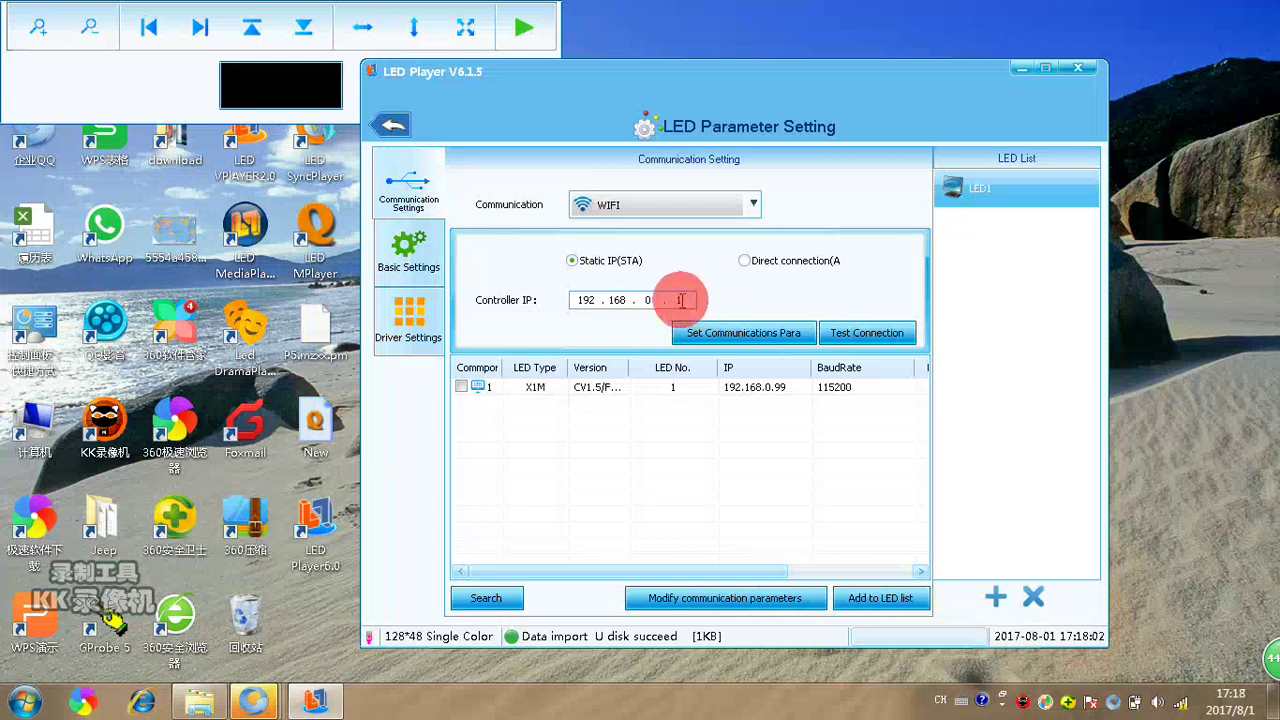
double_click(586, 300)
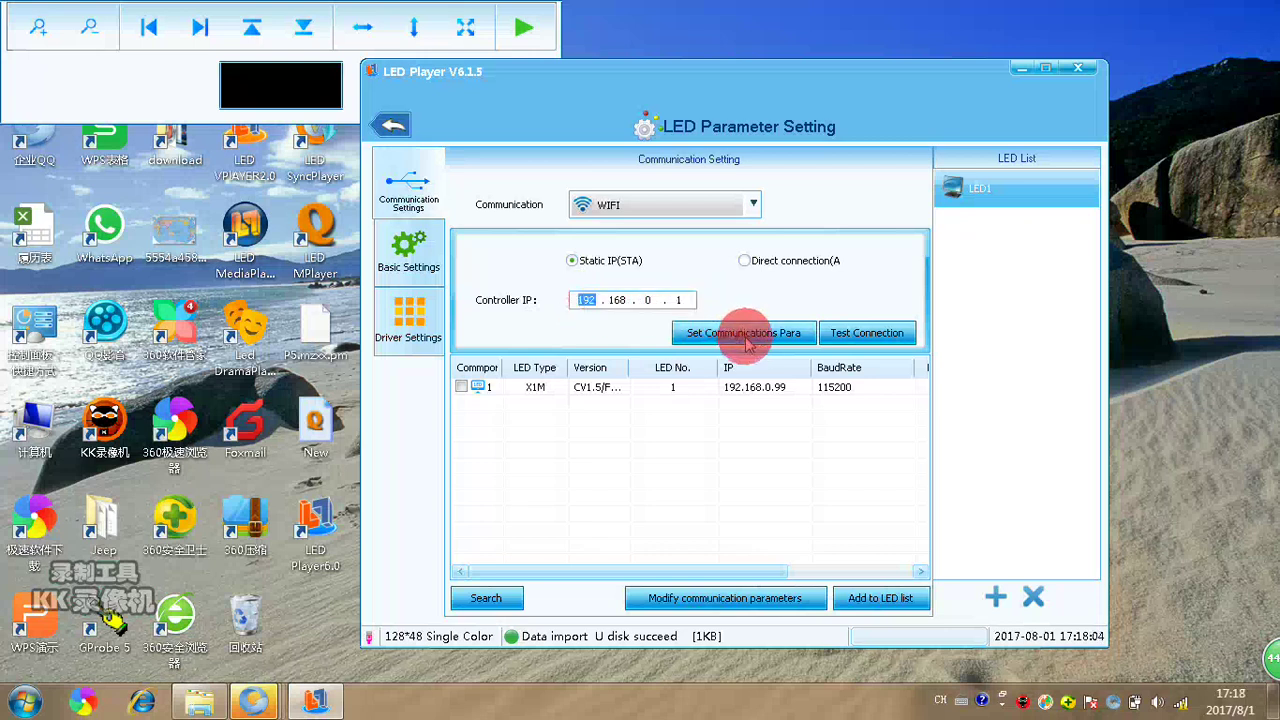
click(873, 339)
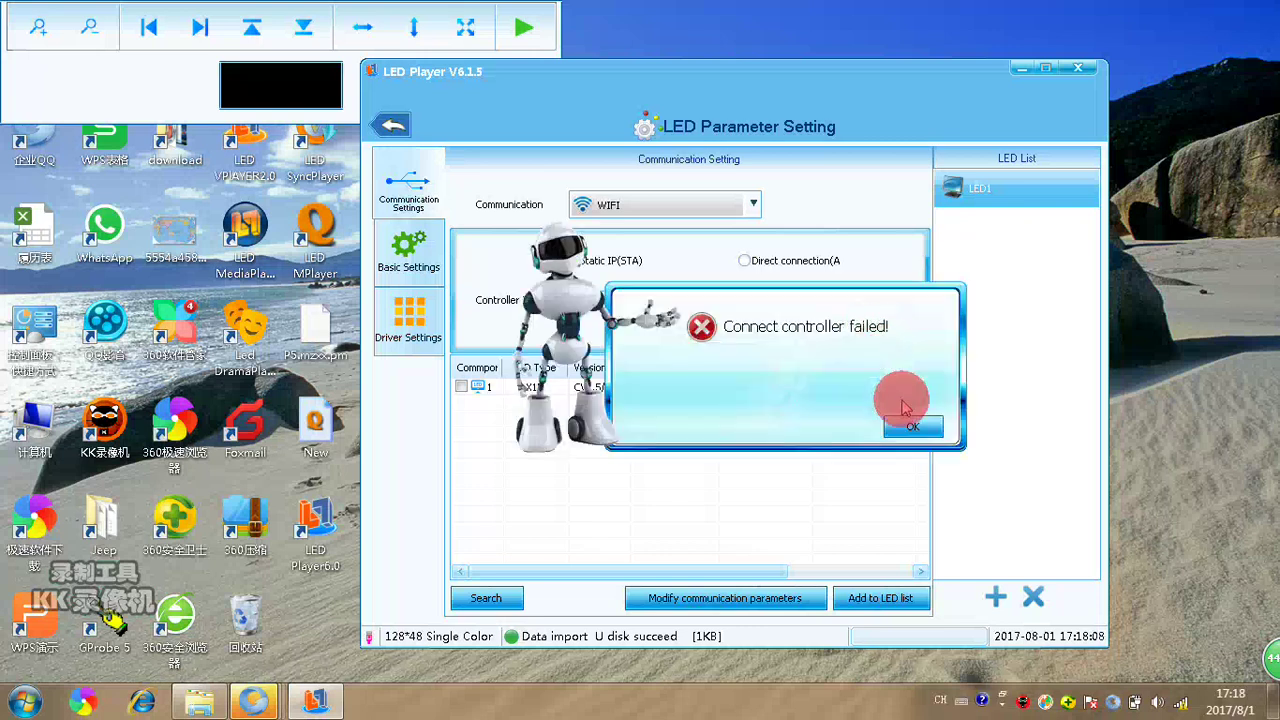
click(908, 420)
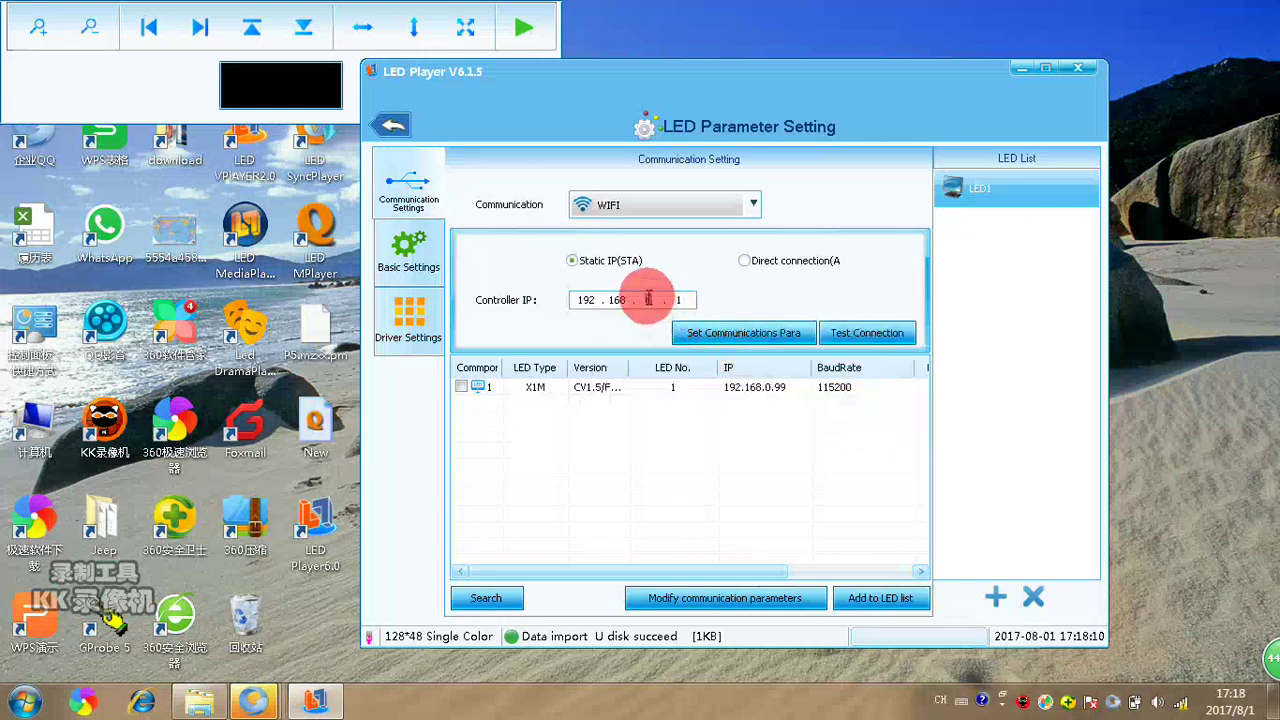
Step: Search for controllers and apply the communication parameters, which connect successfully
double_click(648, 299)
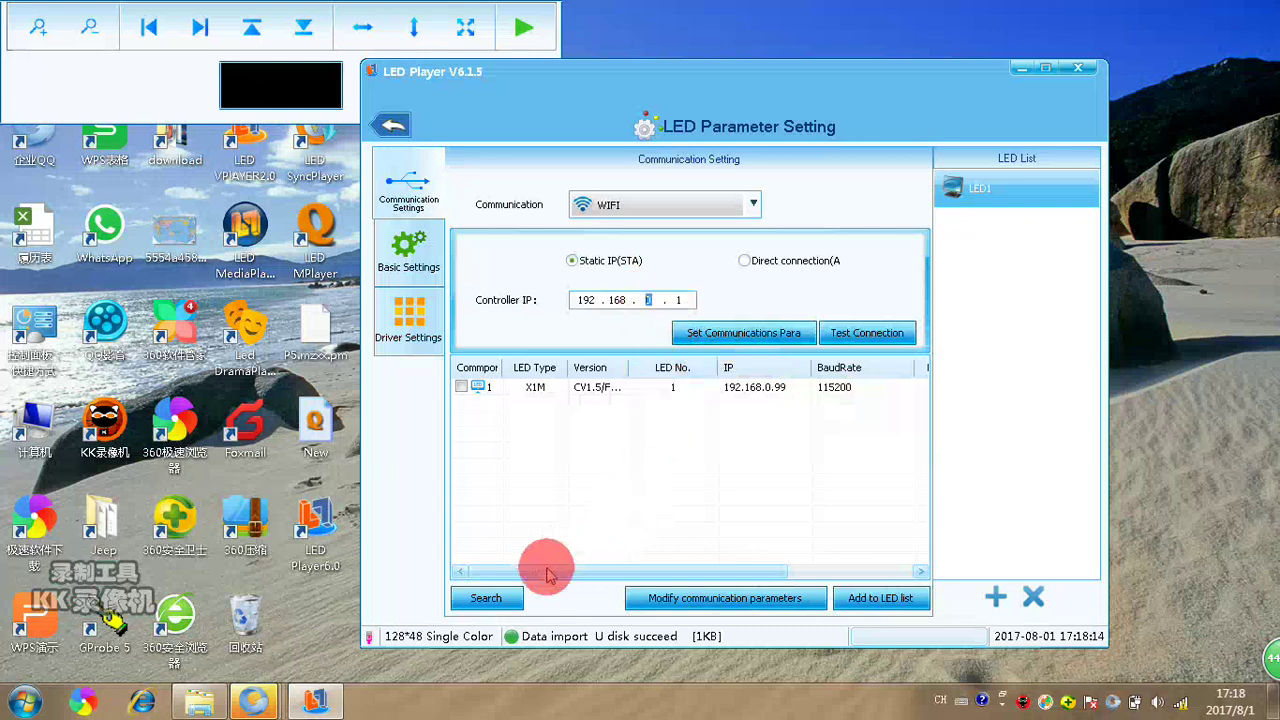
click(490, 597)
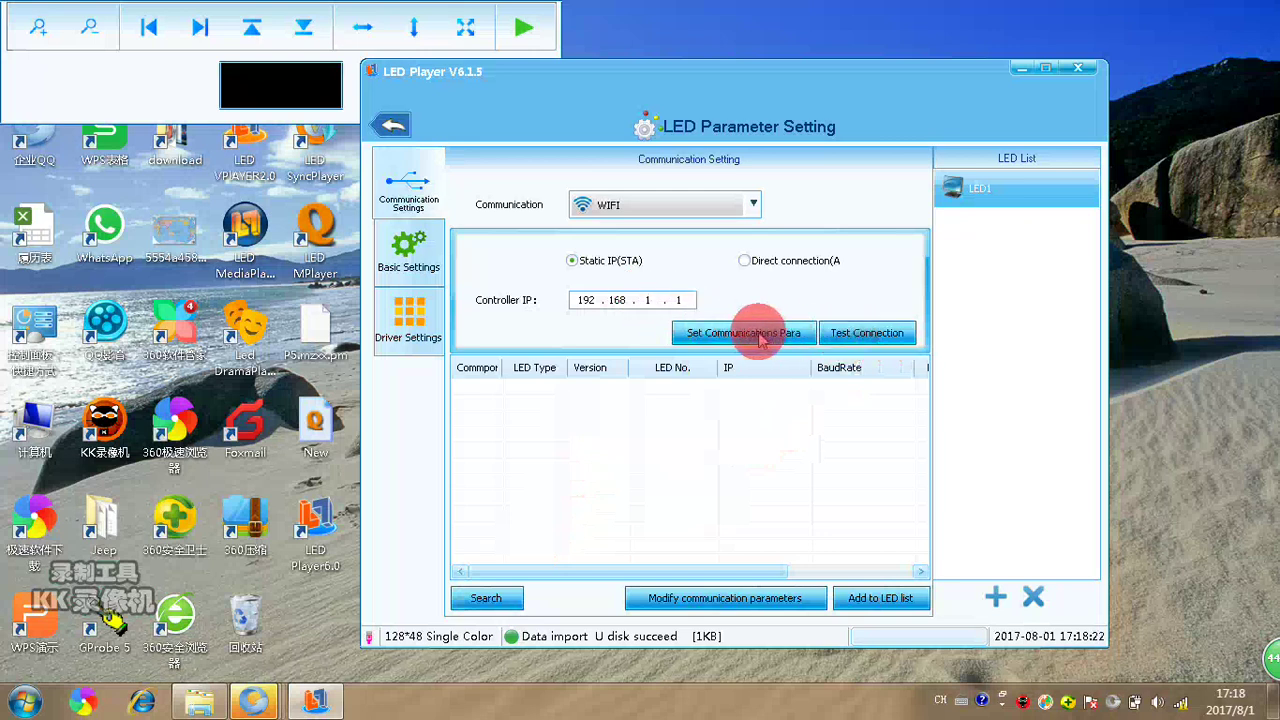
click(853, 333)
click(910, 426)
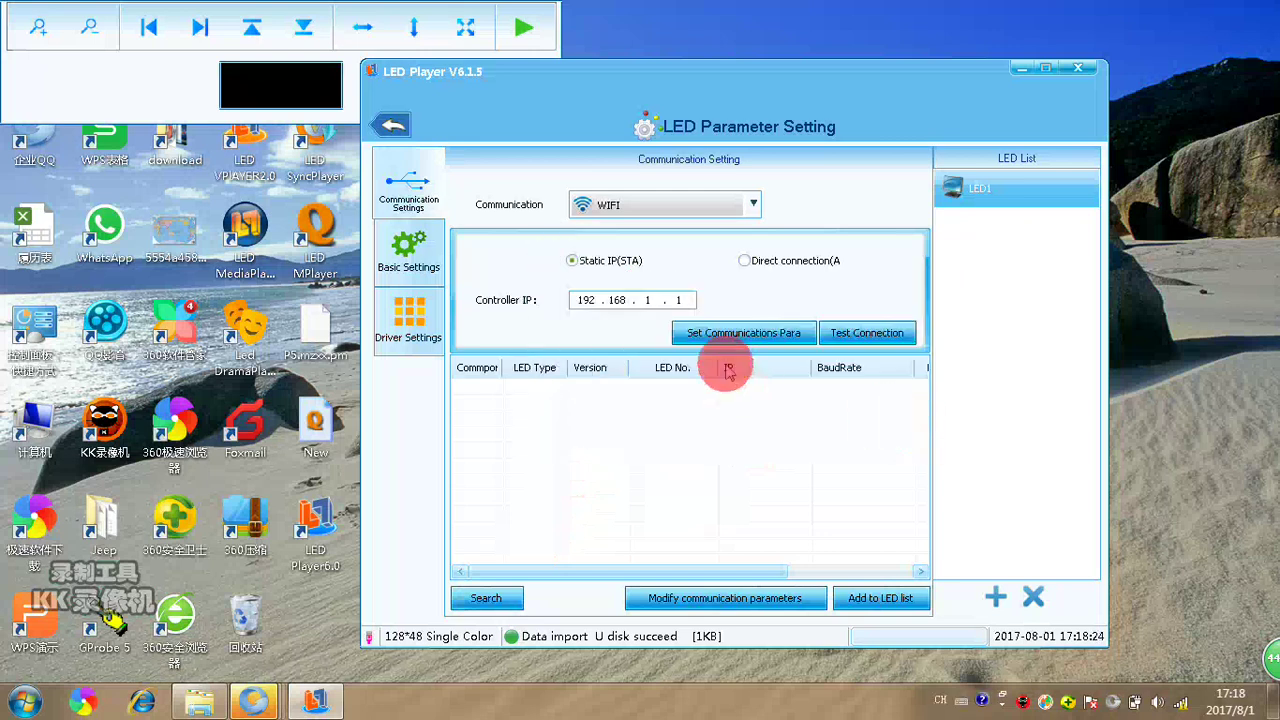
Step: Change the controller IP's third and fourth octets to 1, making it 192.168.1.1
double_click(643, 300)
text(1)
double_click(680, 300)
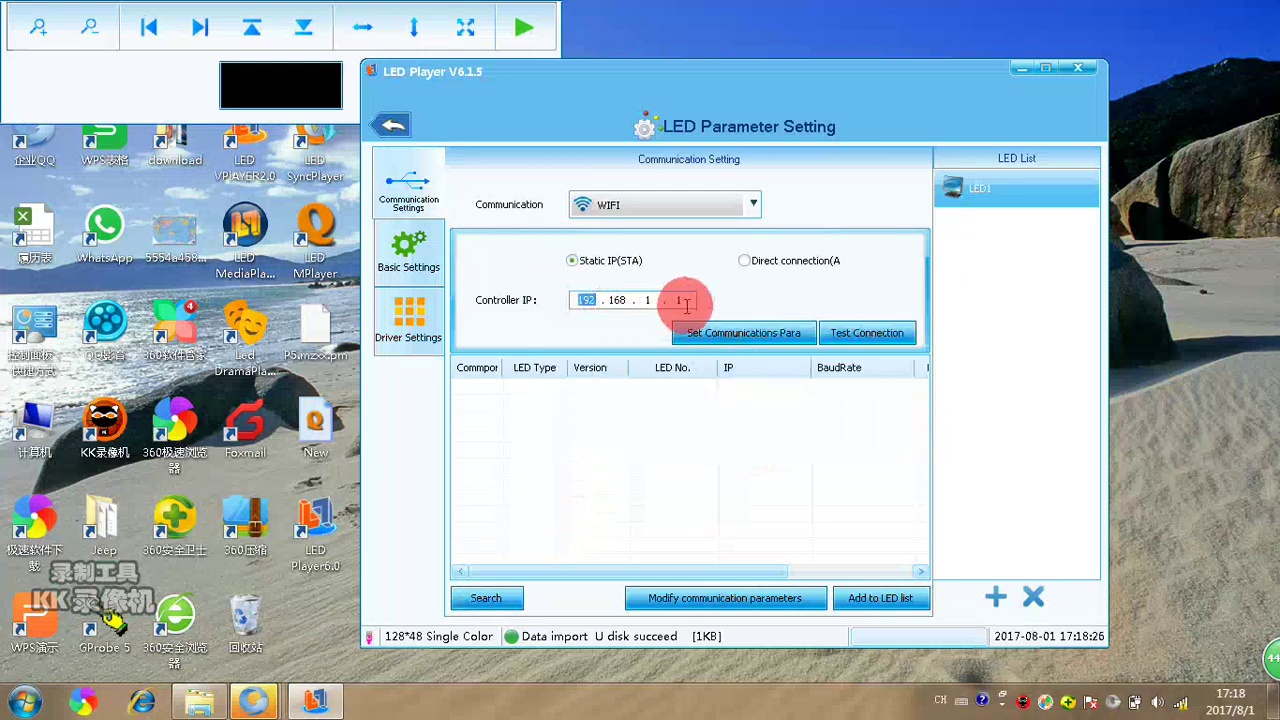
text(1)
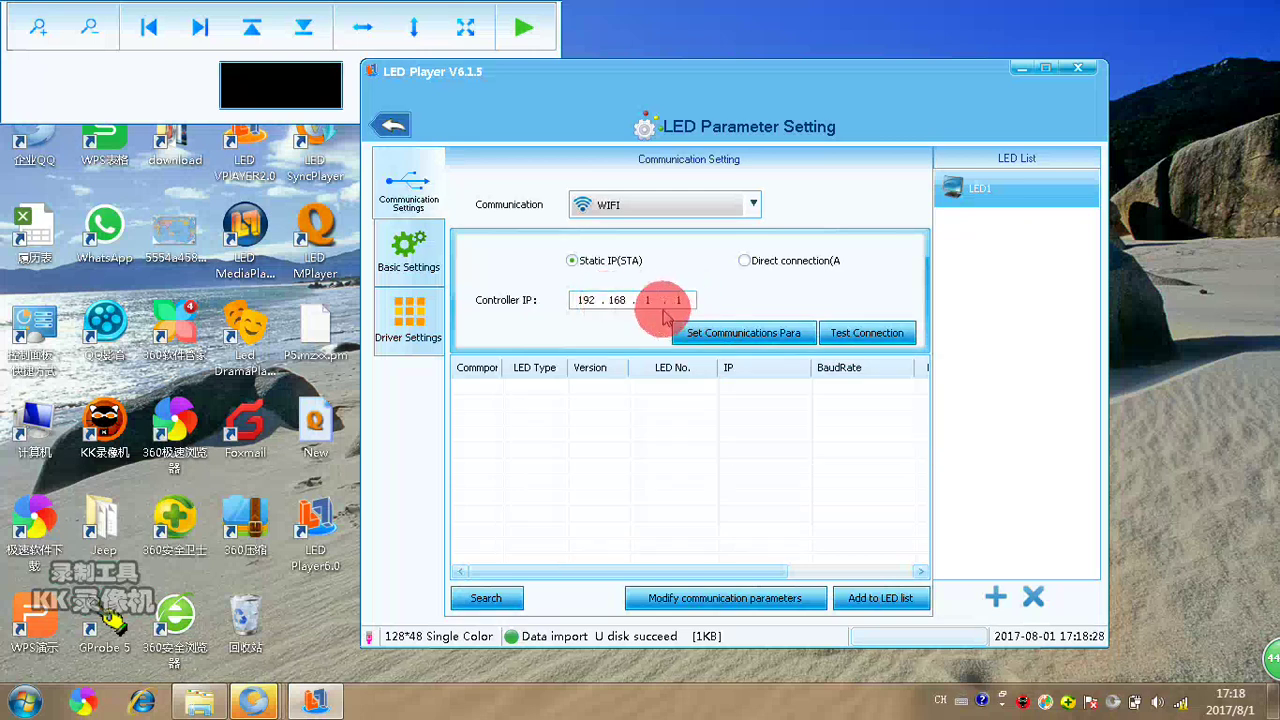
Step: Run ipconfig in cmd to check IP 192.168.1.150 and gateway 192.168.1.1, then retest the connection
click(25, 700)
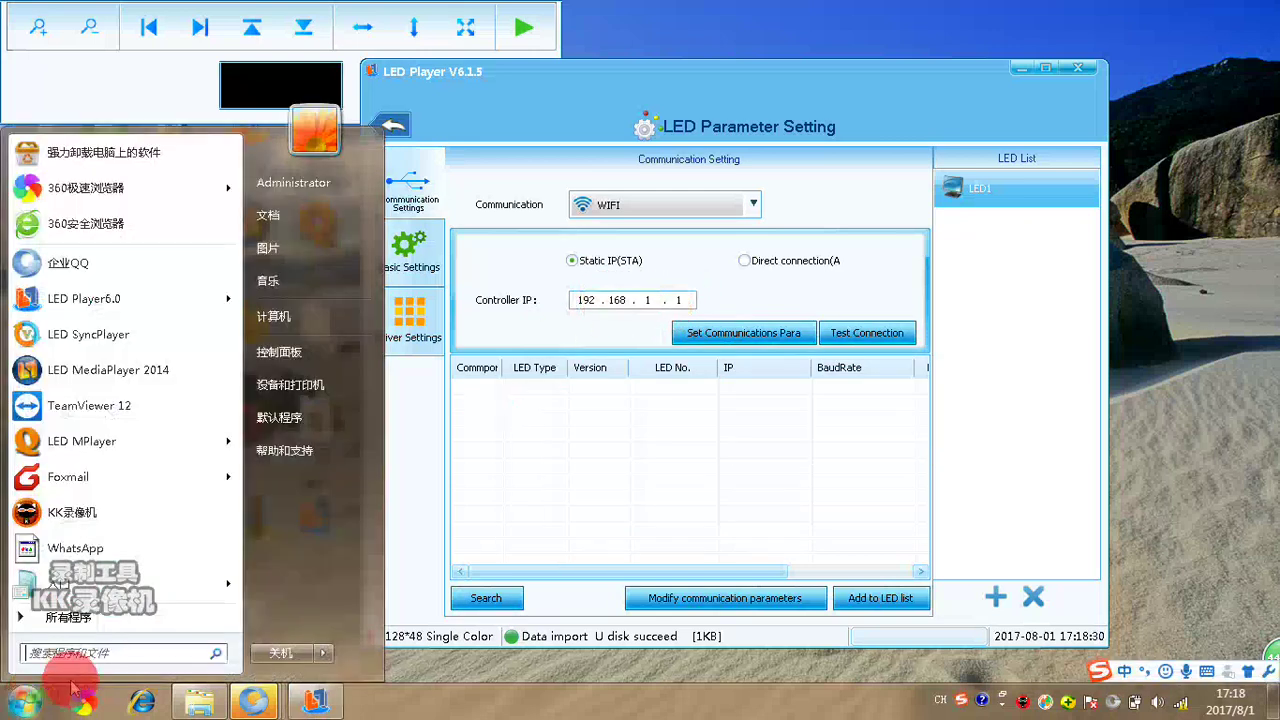
text(cmd)
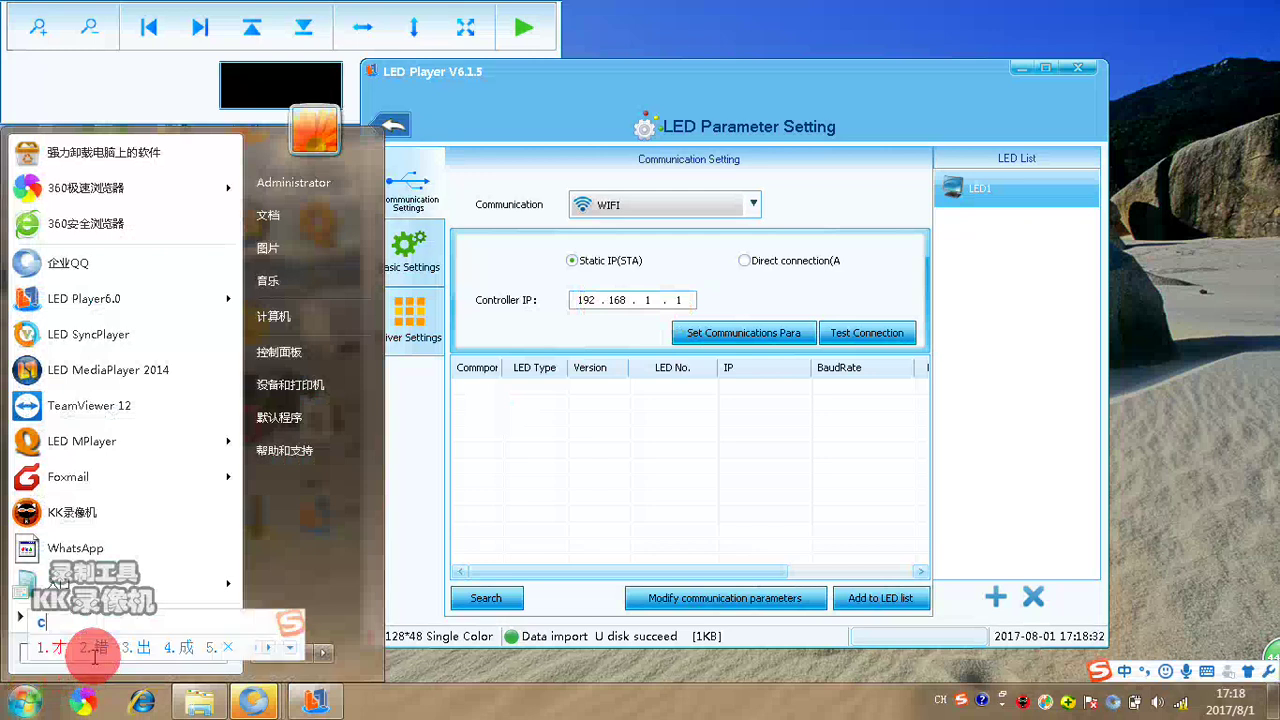
key(Escape)
key(Escape)
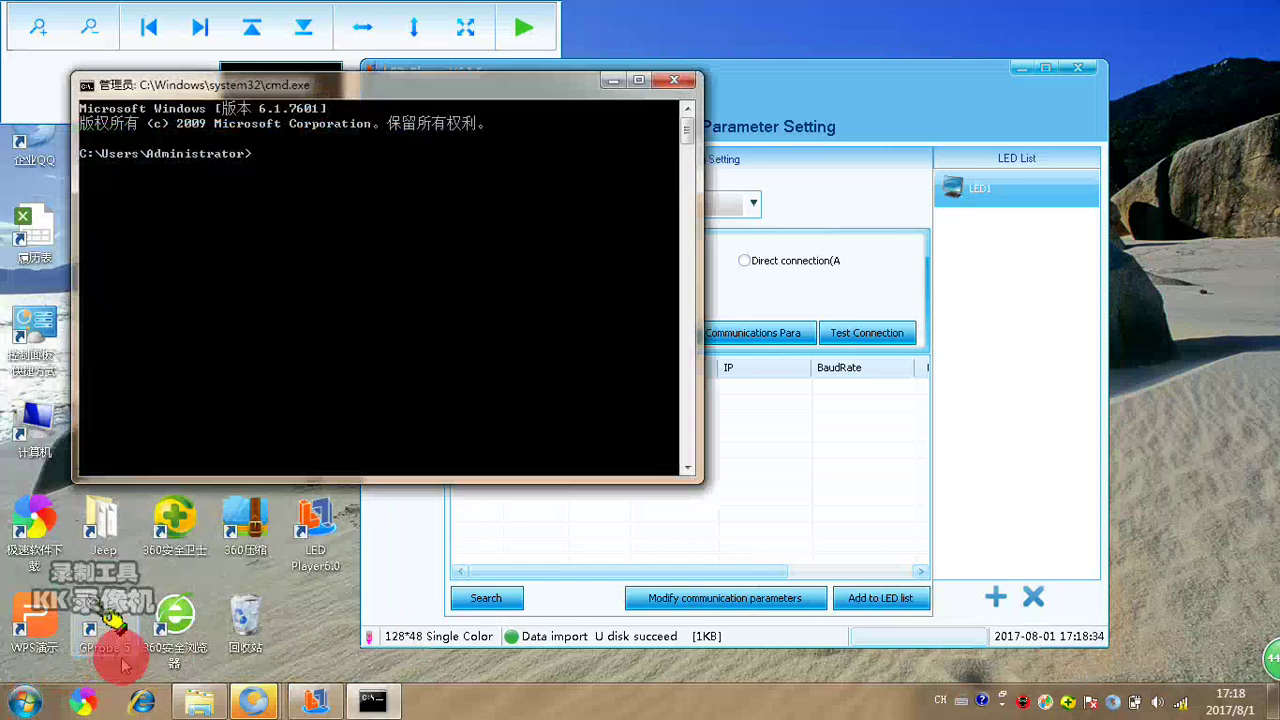
text(ipco)
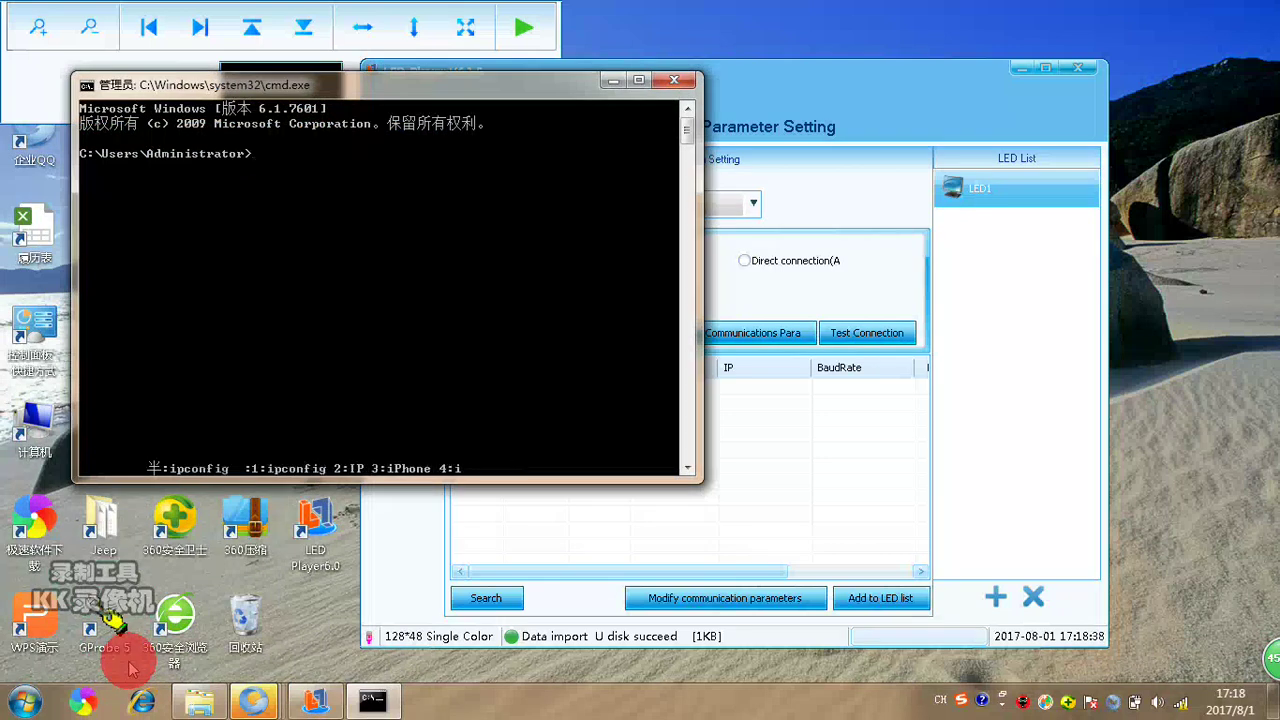
text(4)
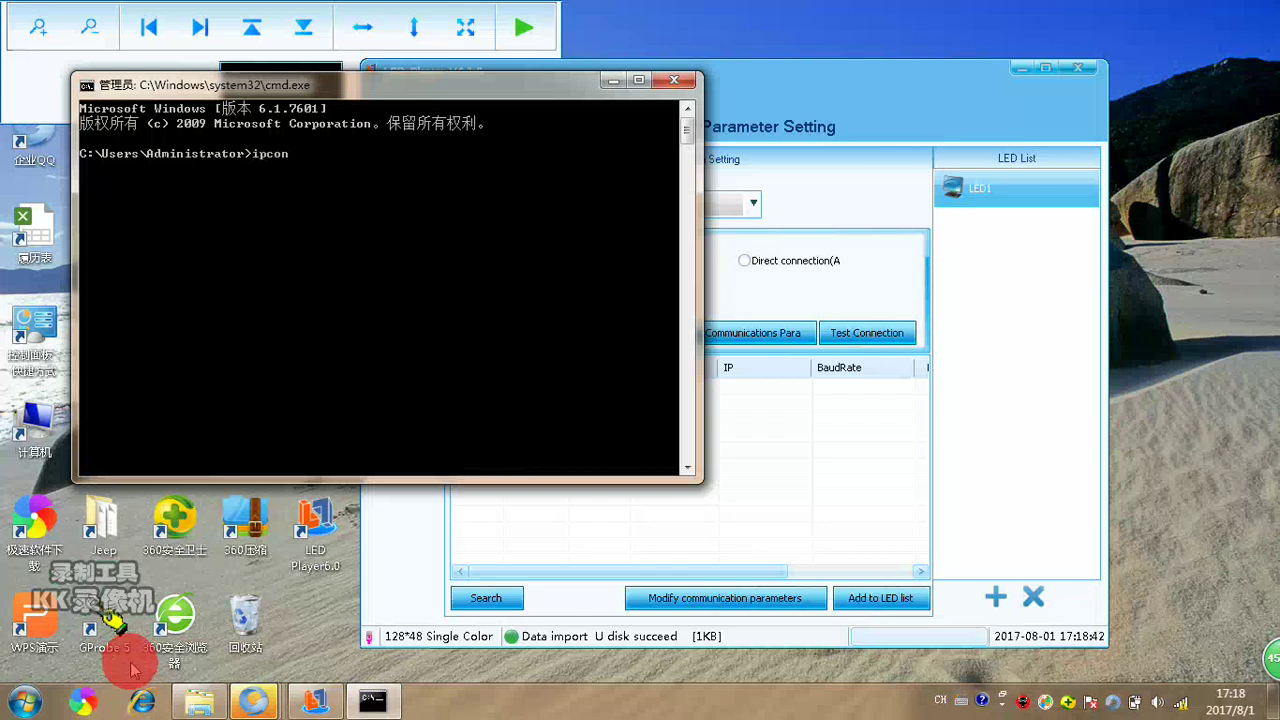
text(g)
key(Return)
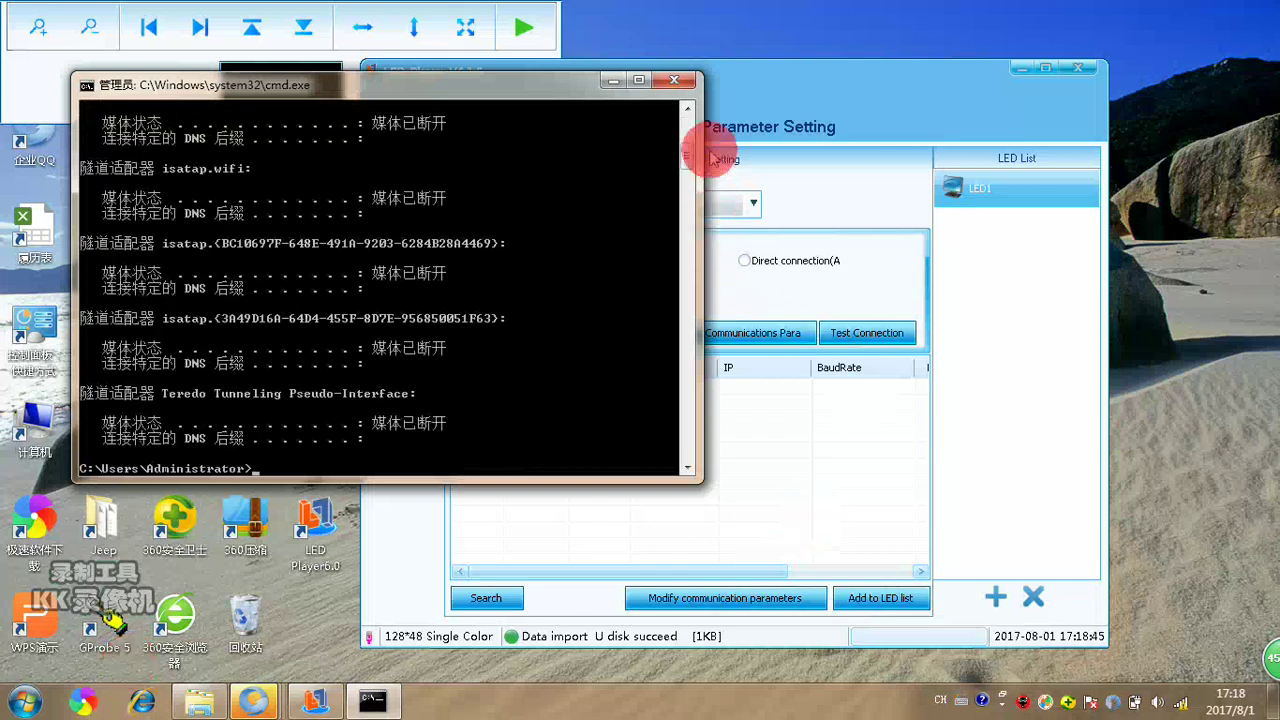
drag(688, 165, 682, 128)
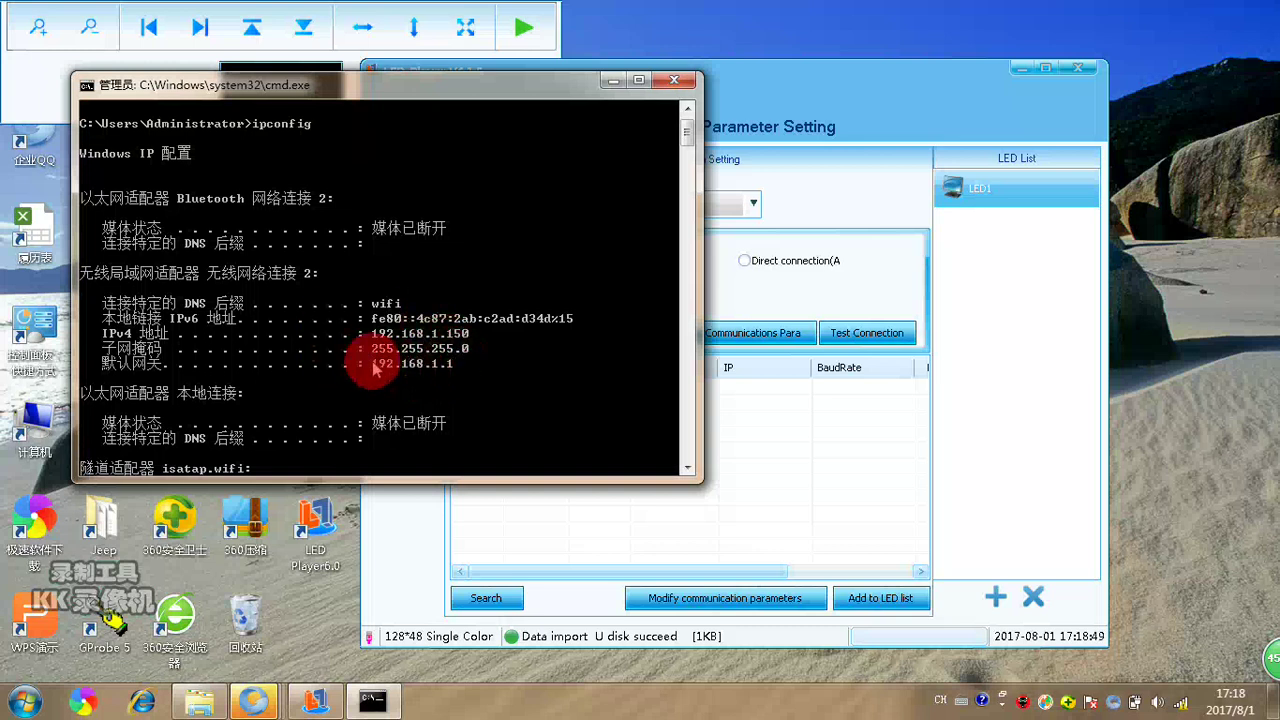
click(688, 82)
click(858, 333)
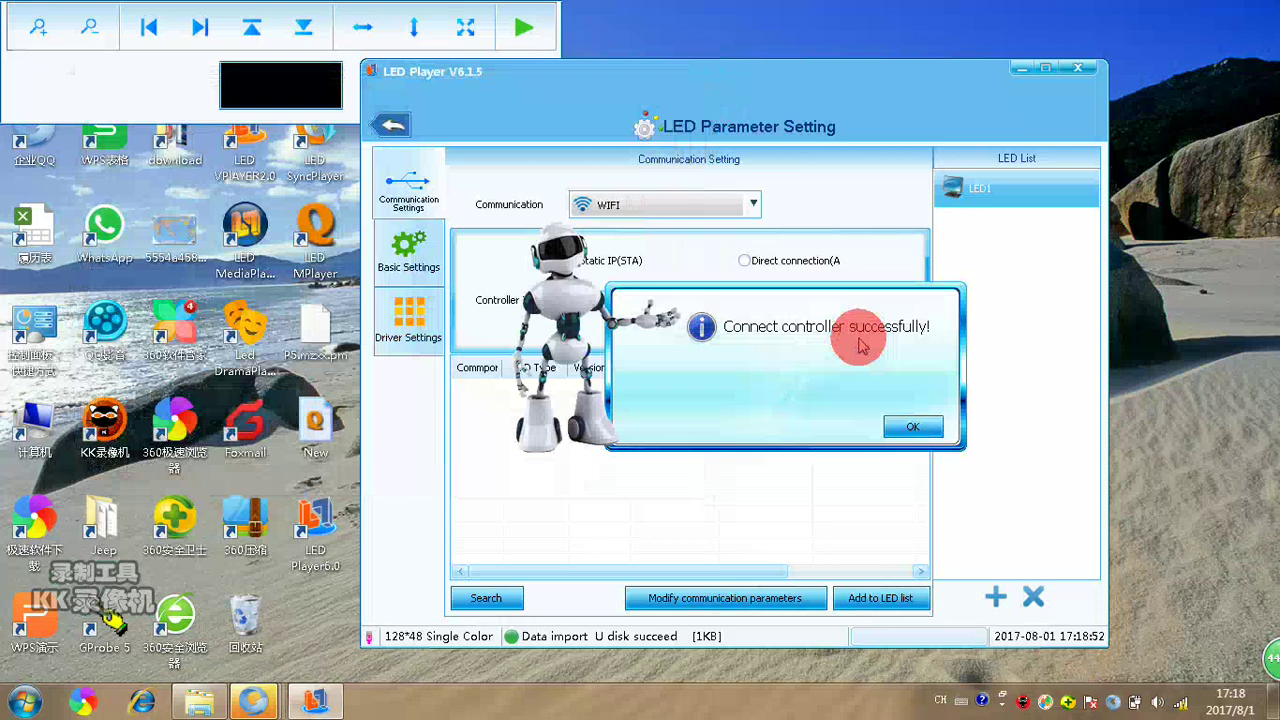
Step: Send the current basic screen parameters and driver settings to the controller
click(910, 426)
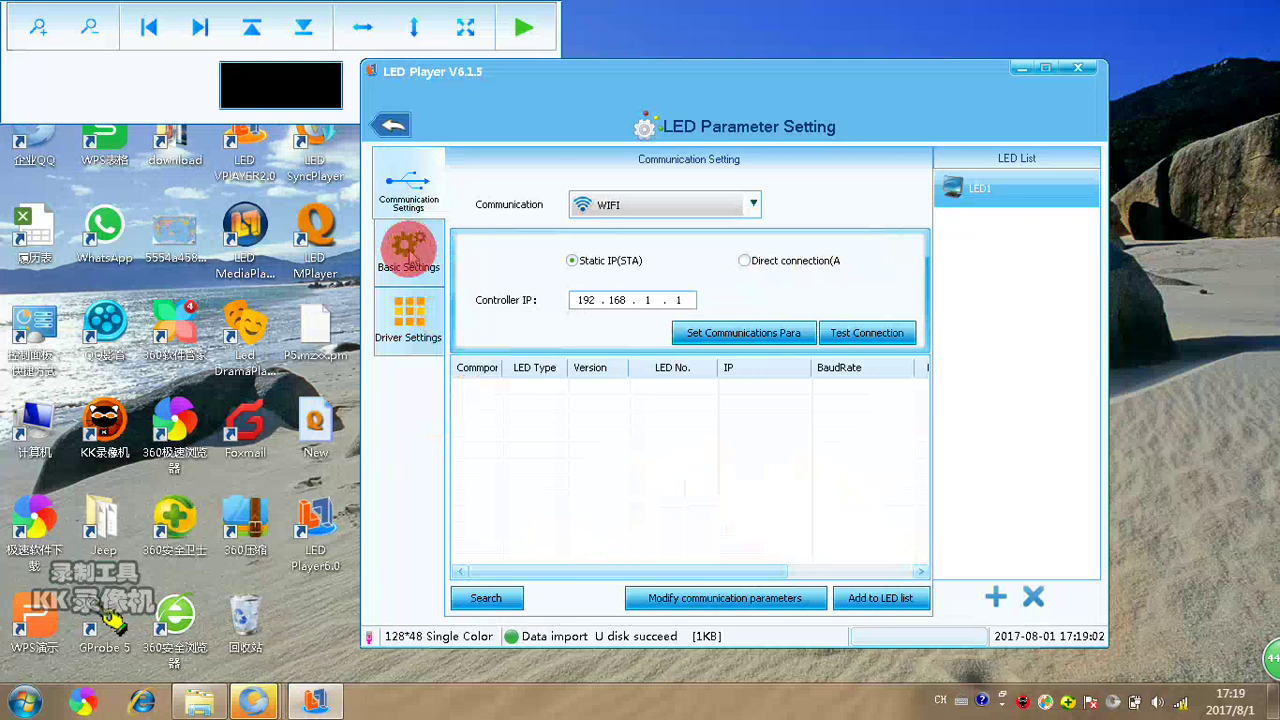
click(408, 255)
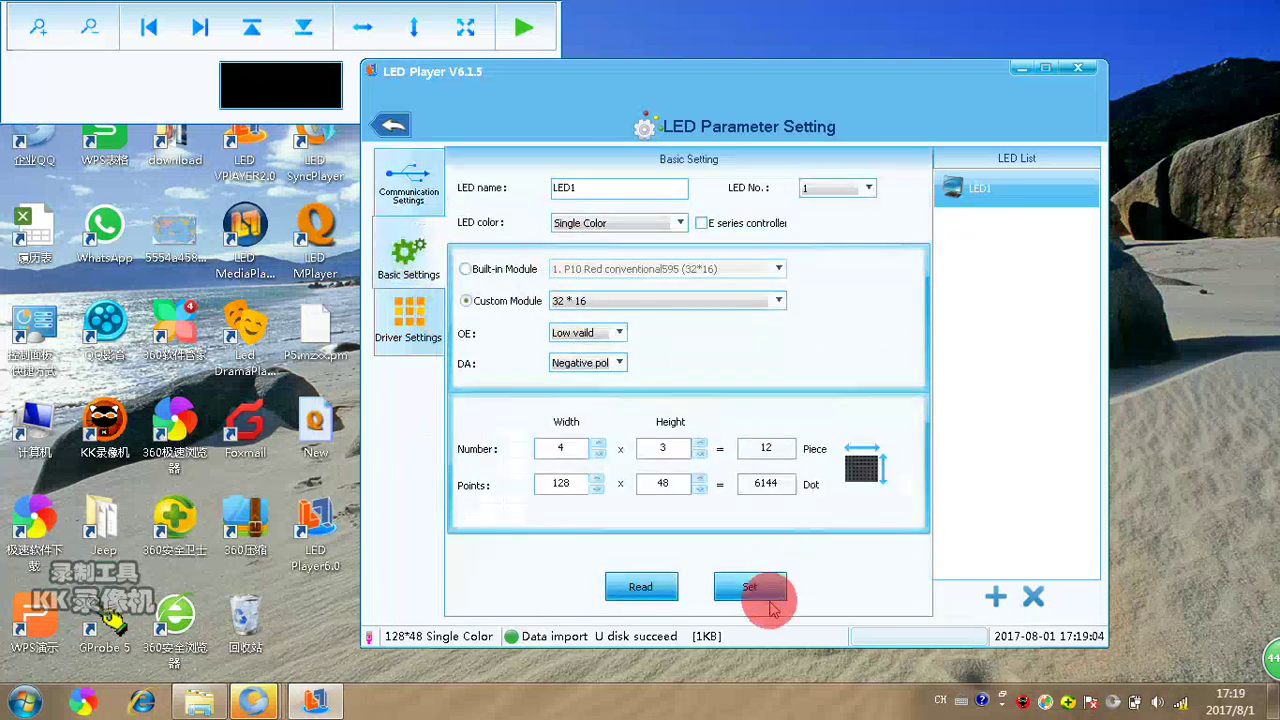
click(752, 588)
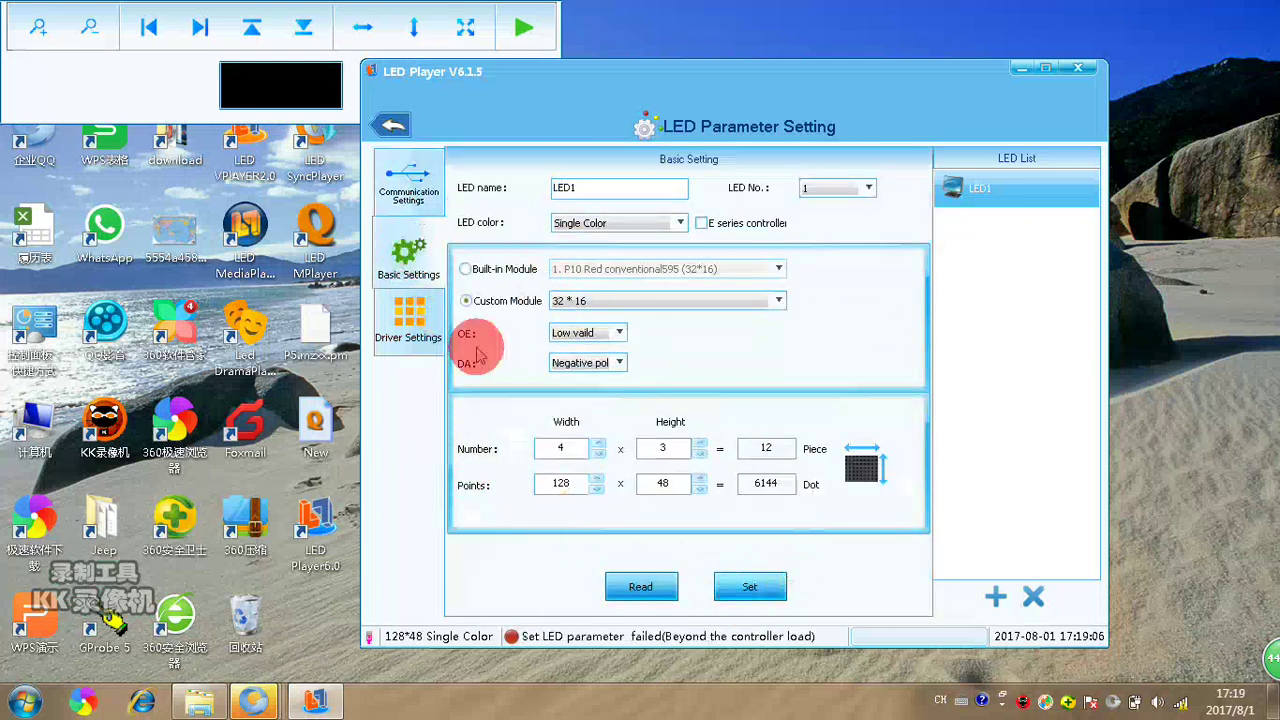
click(418, 203)
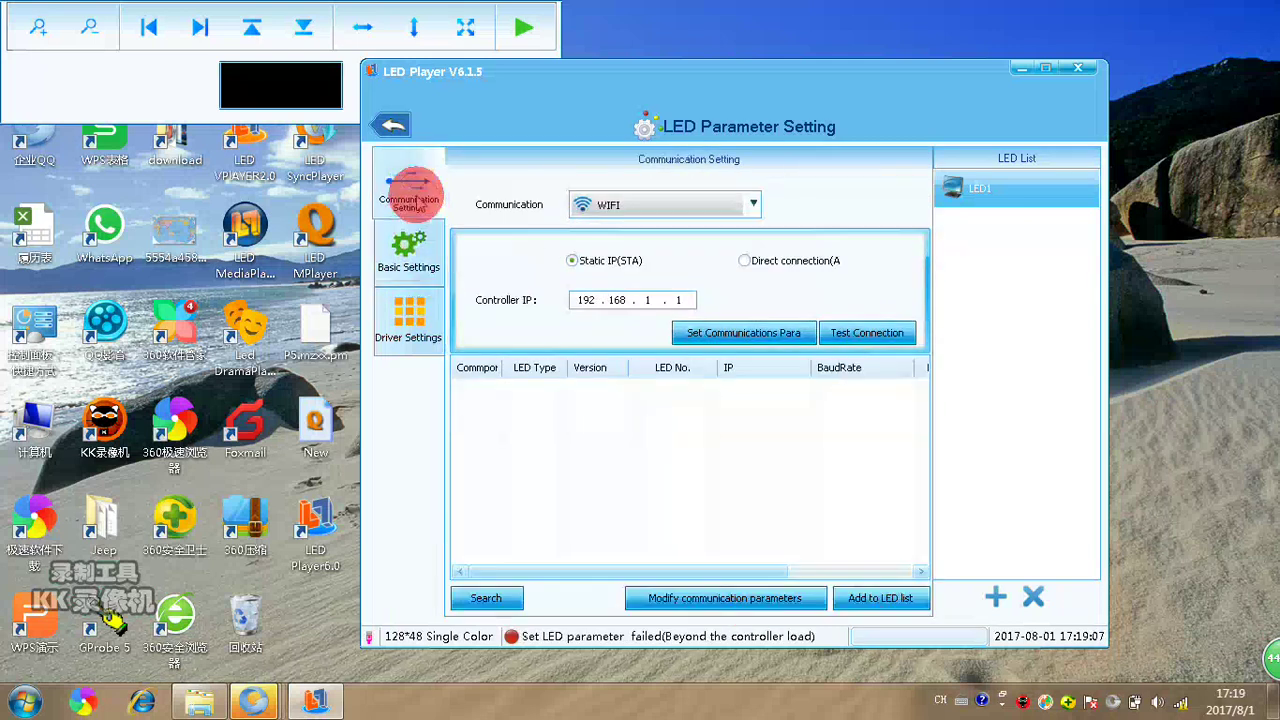
click(408, 312)
click(720, 594)
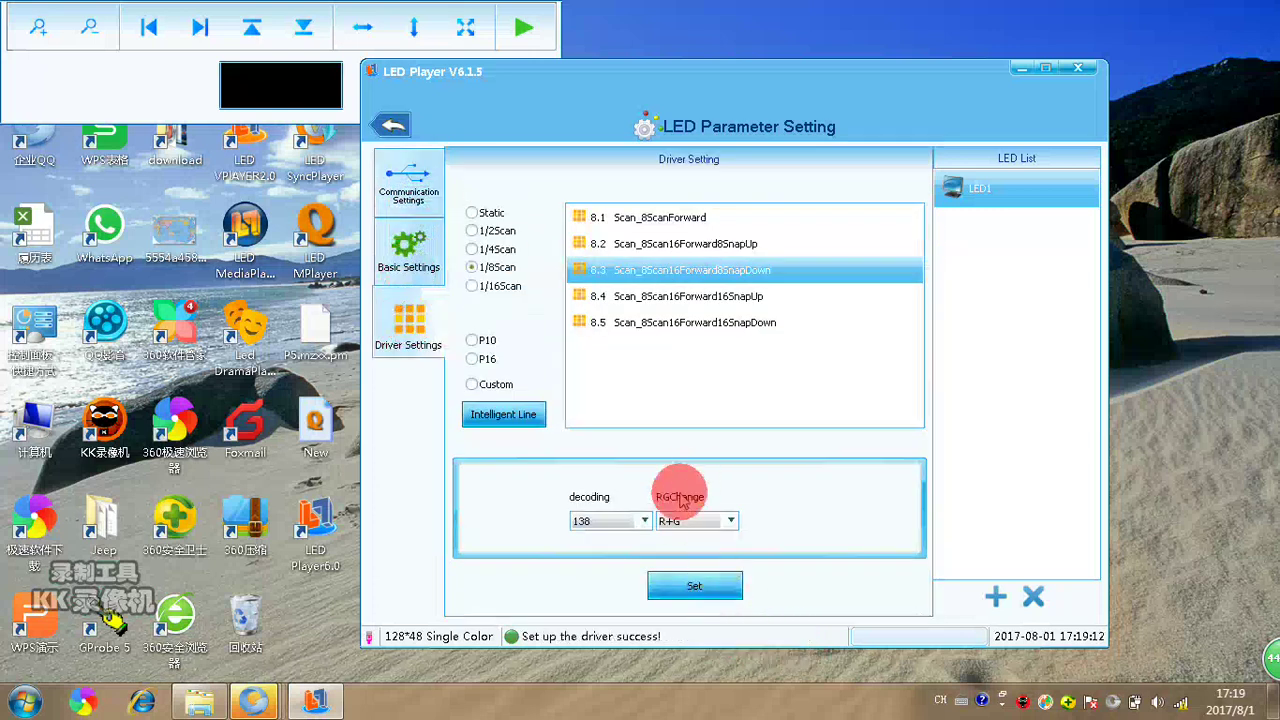
click(410, 250)
click(745, 592)
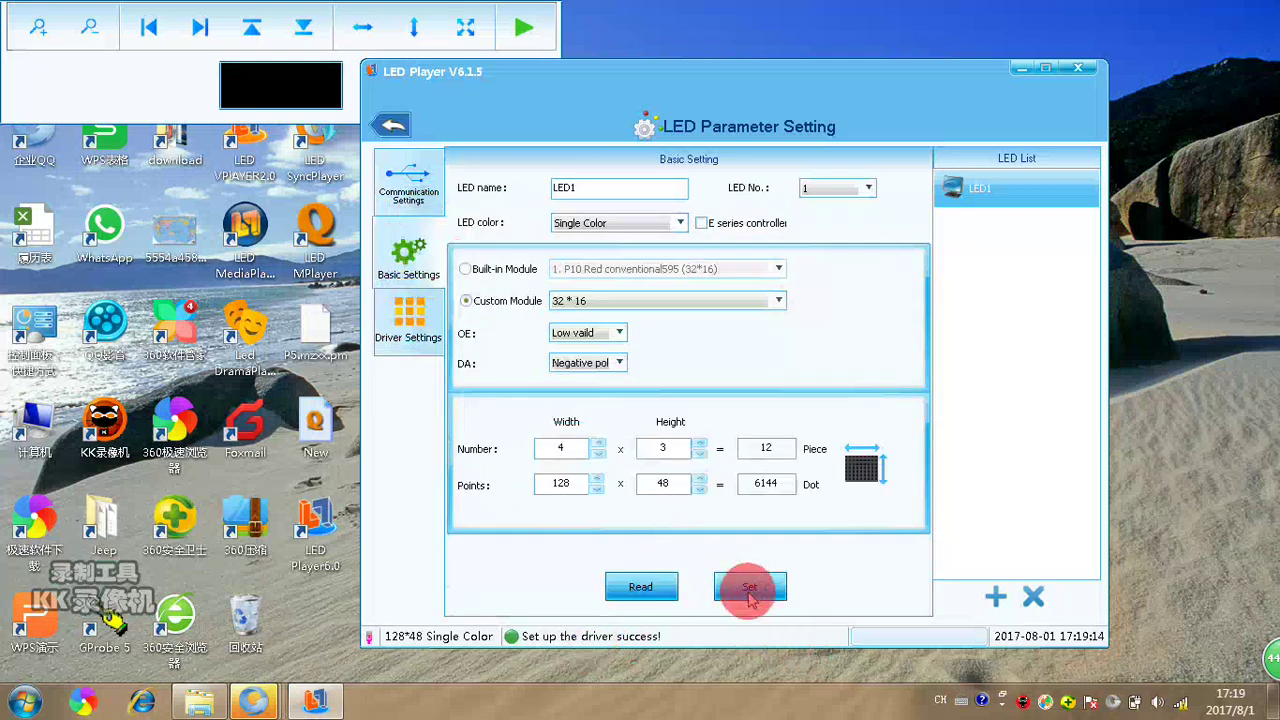
Step: Set Single Color with 1 × 1 modules (32×16), then resend screen and driver settings
click(678, 224)
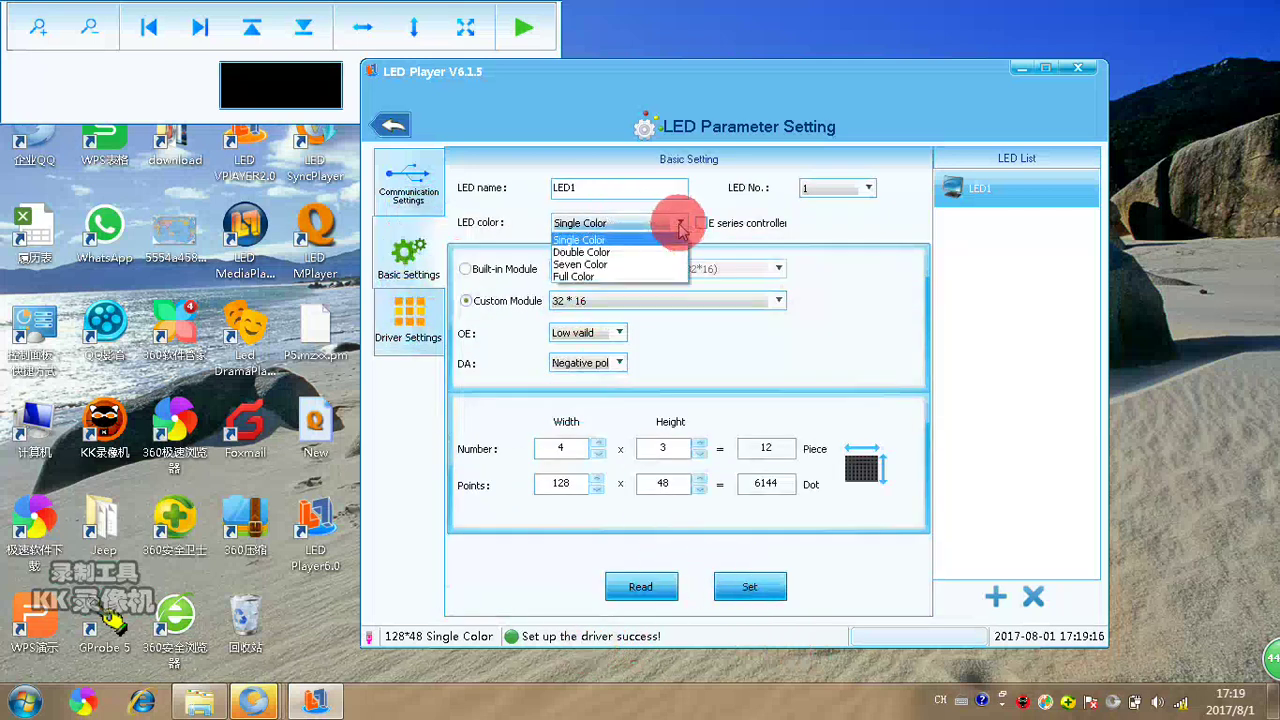
click(643, 224)
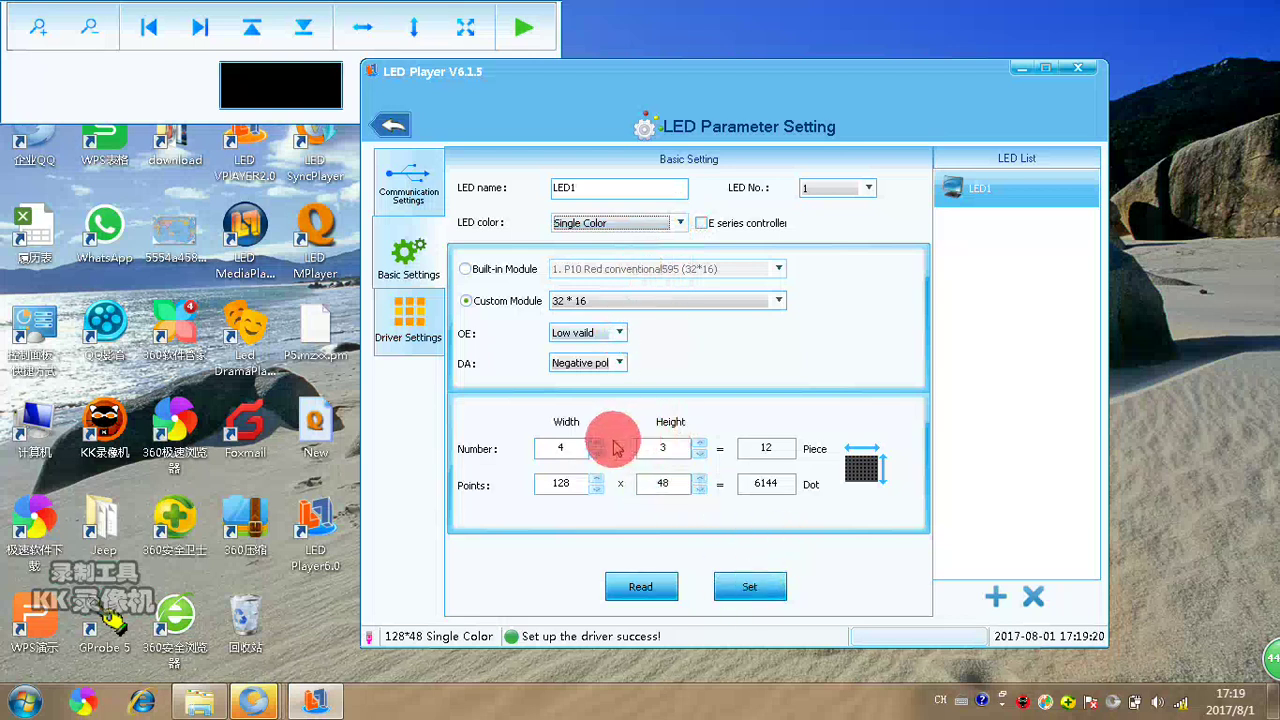
double_click(555, 448)
text(1)
double_click(656, 446)
text(1)
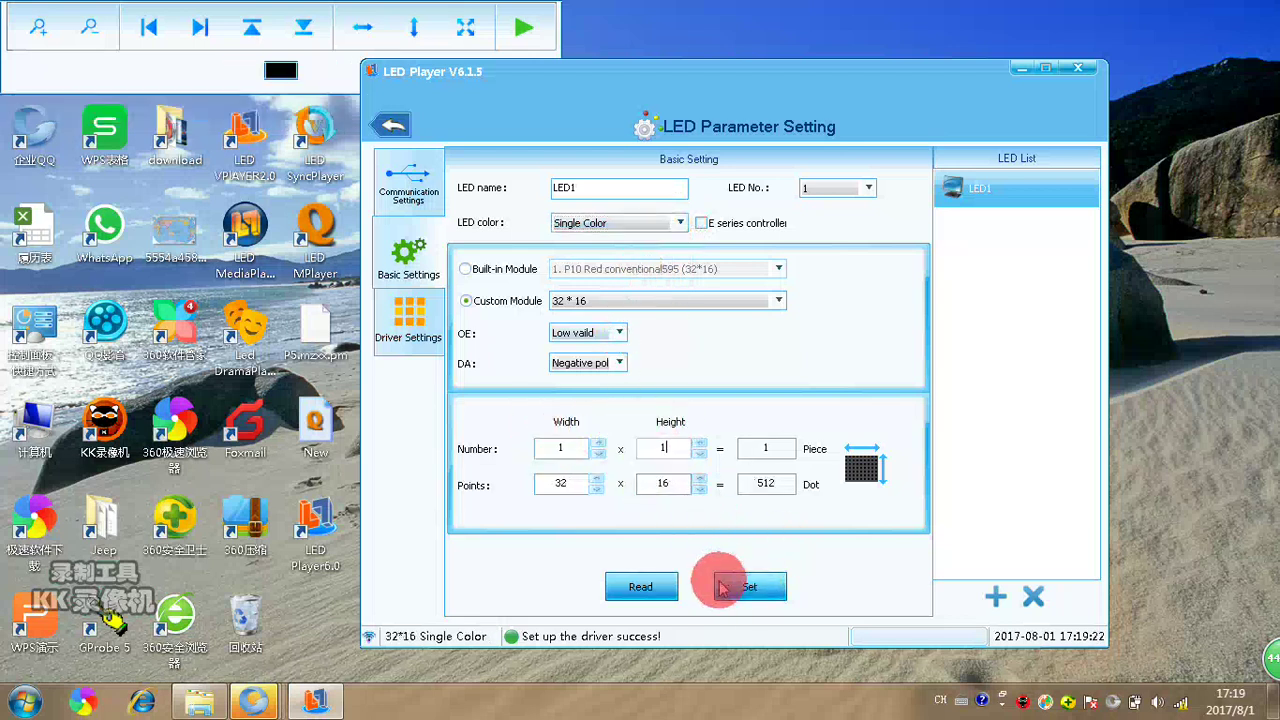
click(720, 588)
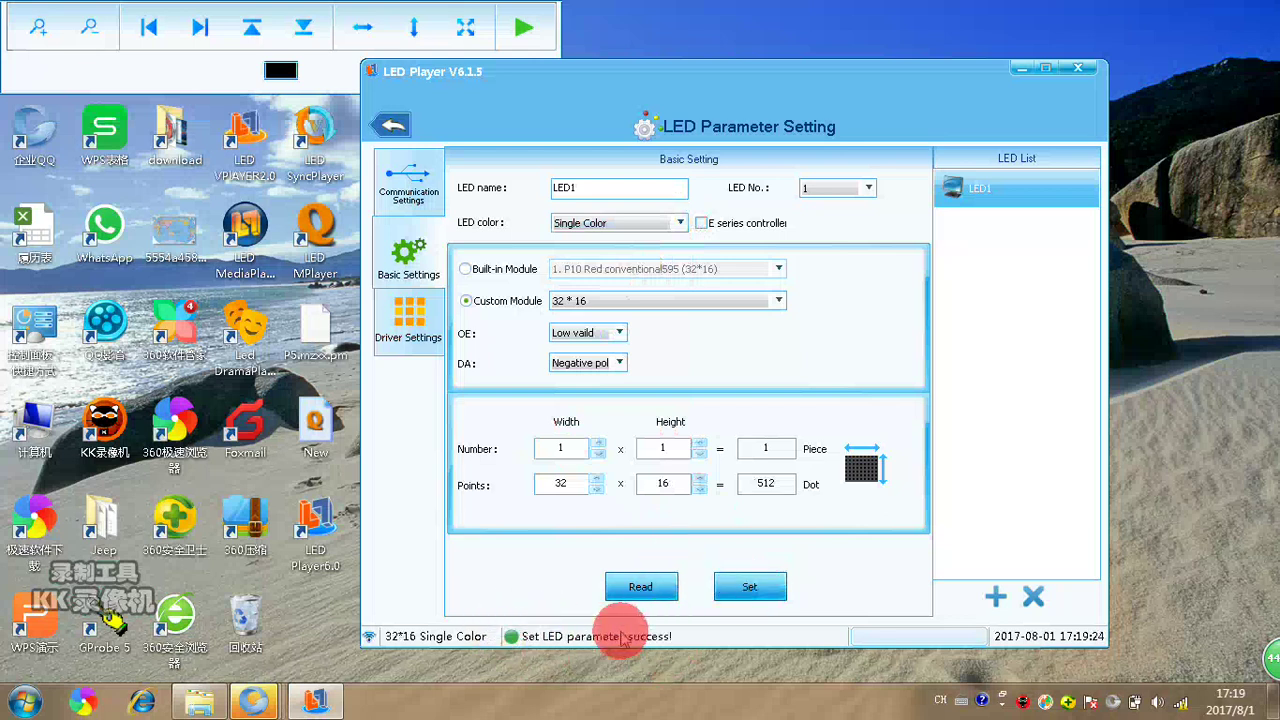
click(412, 320)
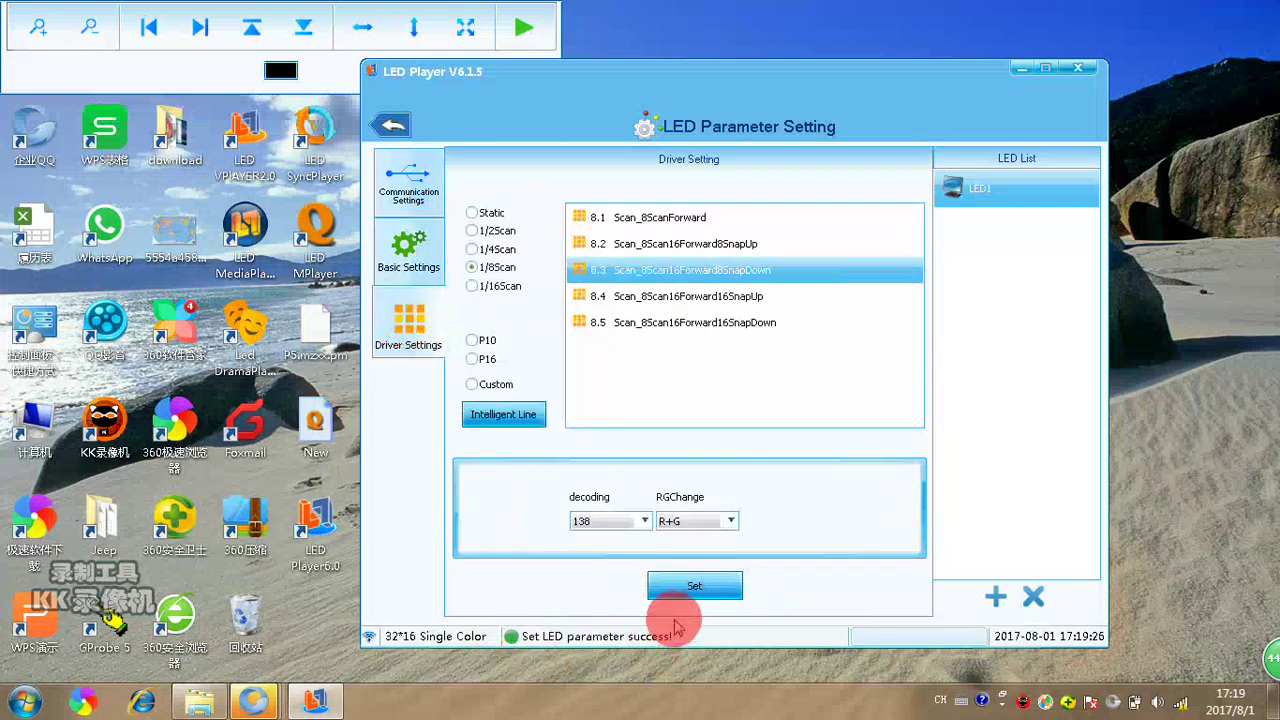
click(688, 588)
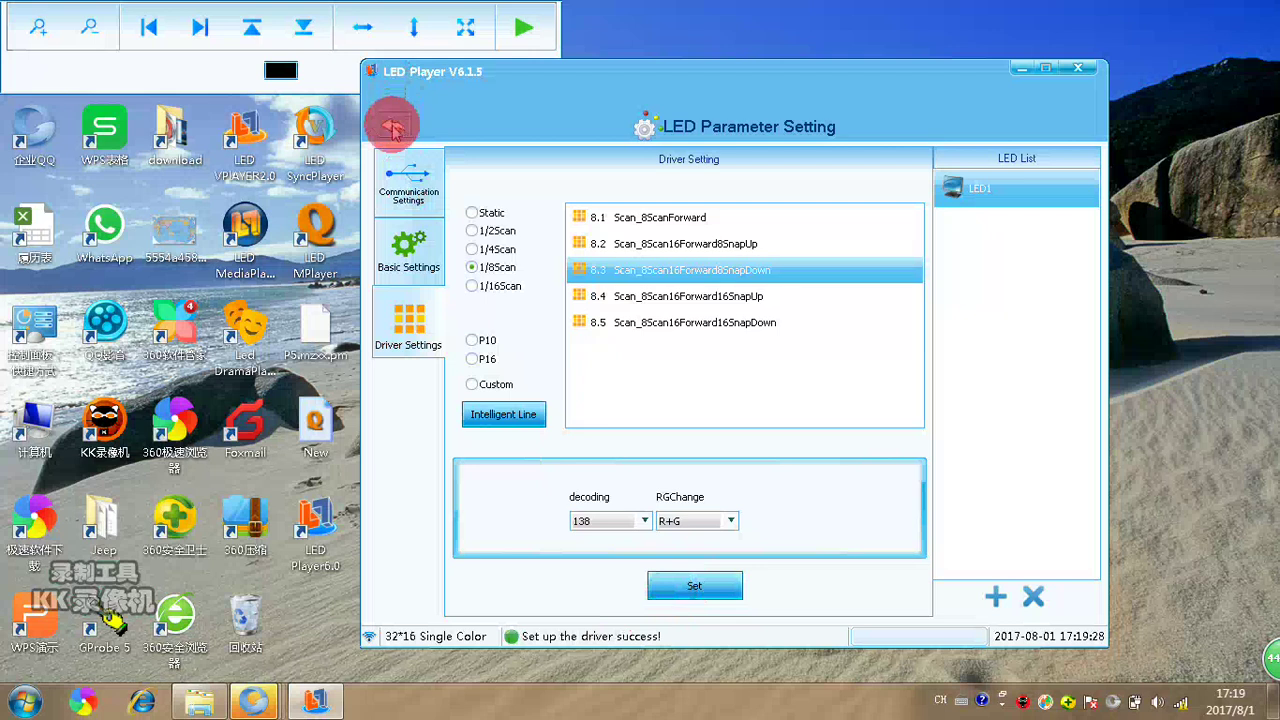
Step: Return to the main window and send the Text1 program to the 32×16 screen
click(392, 125)
click(545, 280)
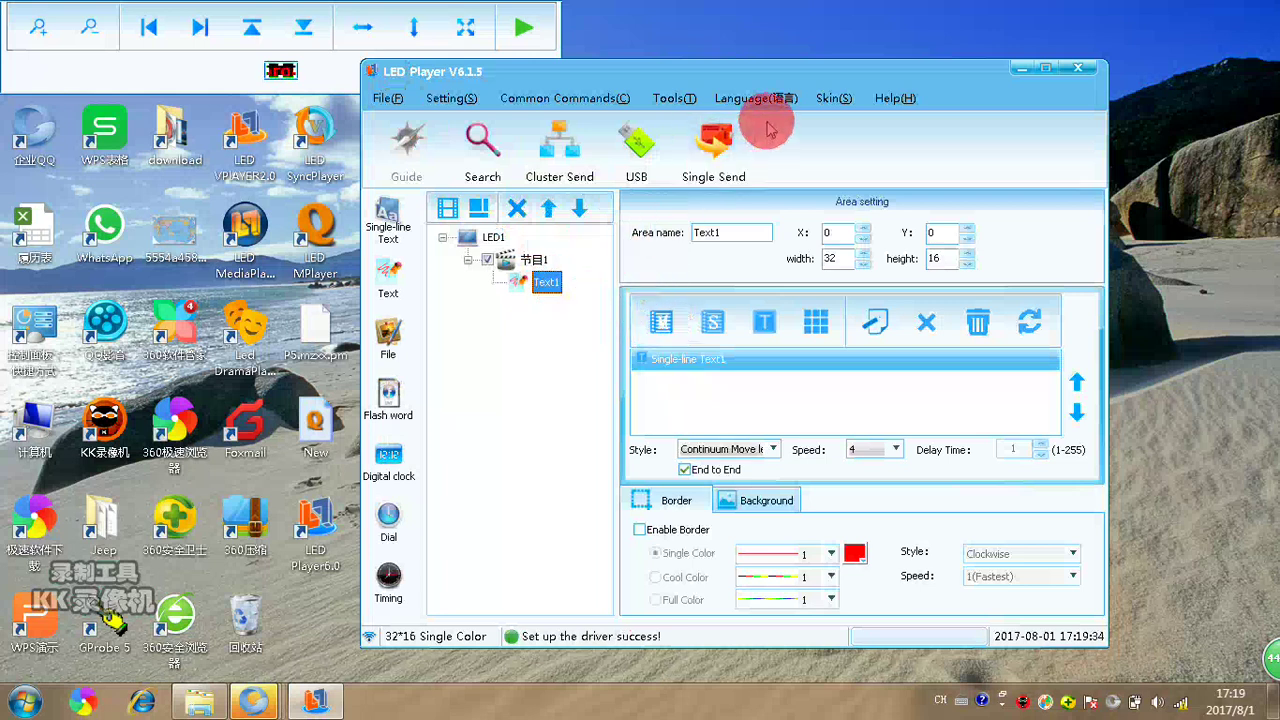
click(722, 168)
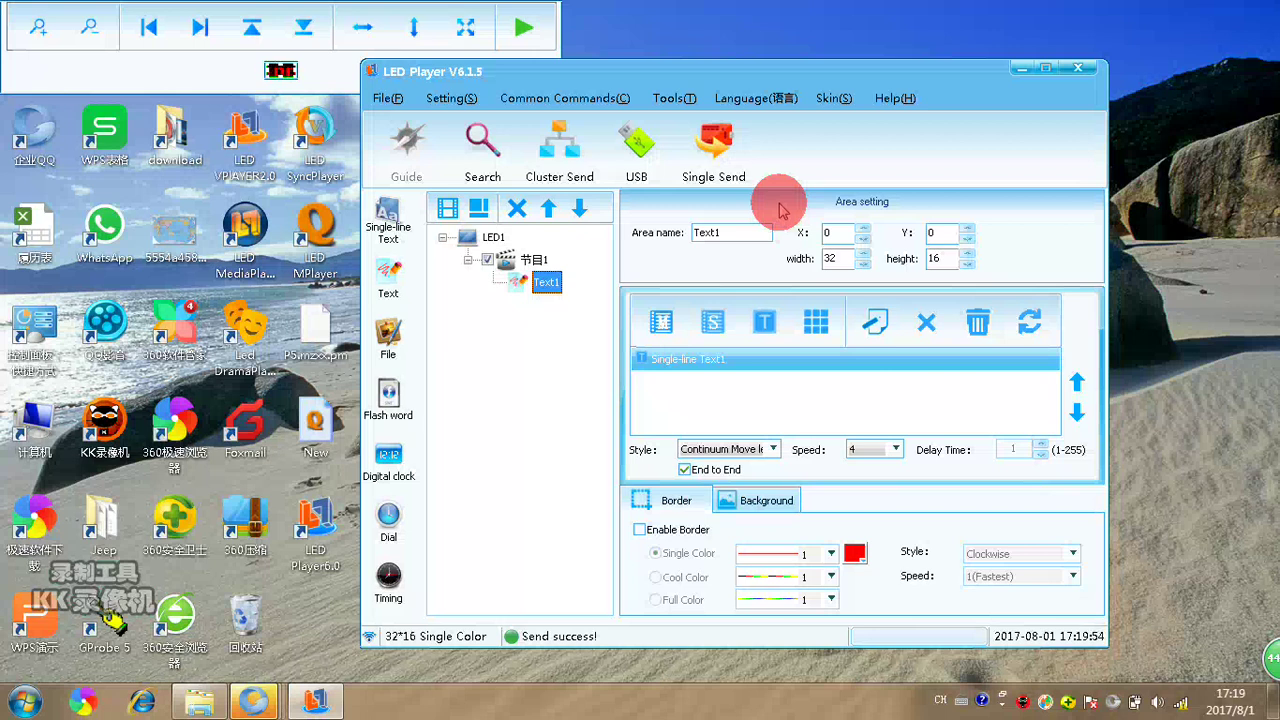
drag(871, 77, 791, 71)
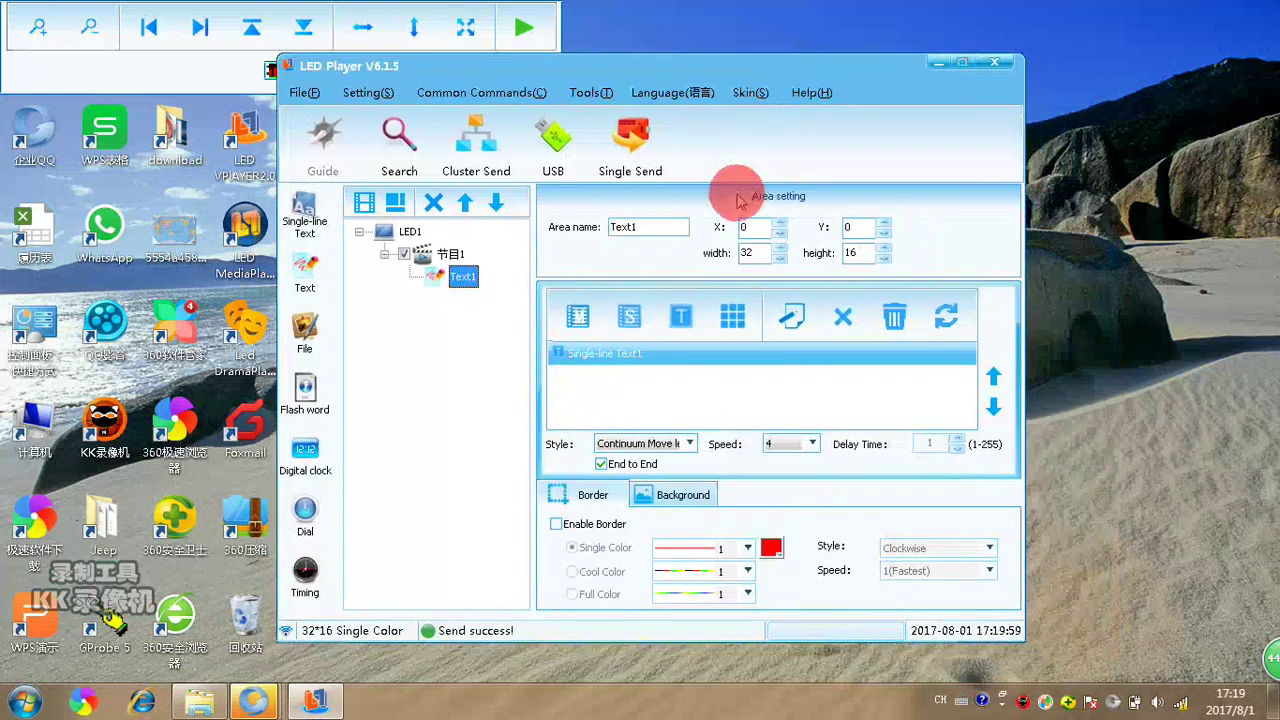